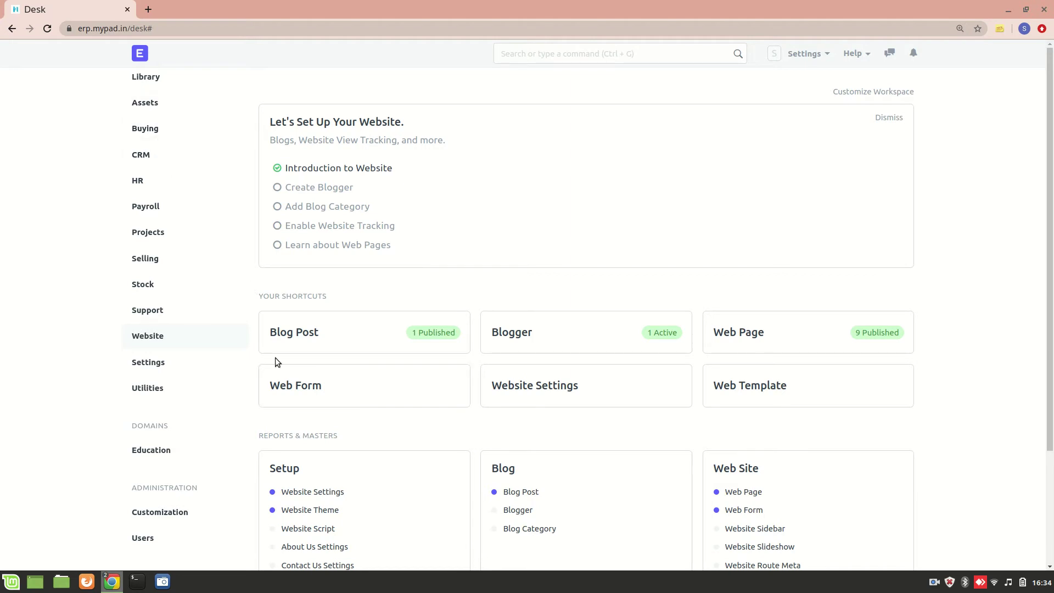
- Open the Student Applicant web form on the website and start a blank applicant entry
click(303, 382)
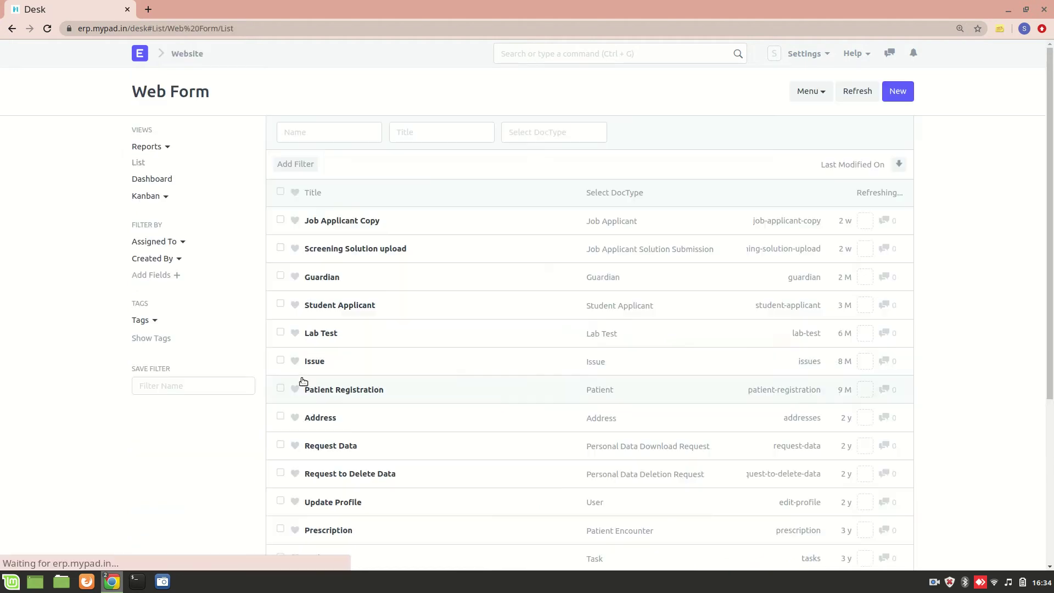
click(328, 308)
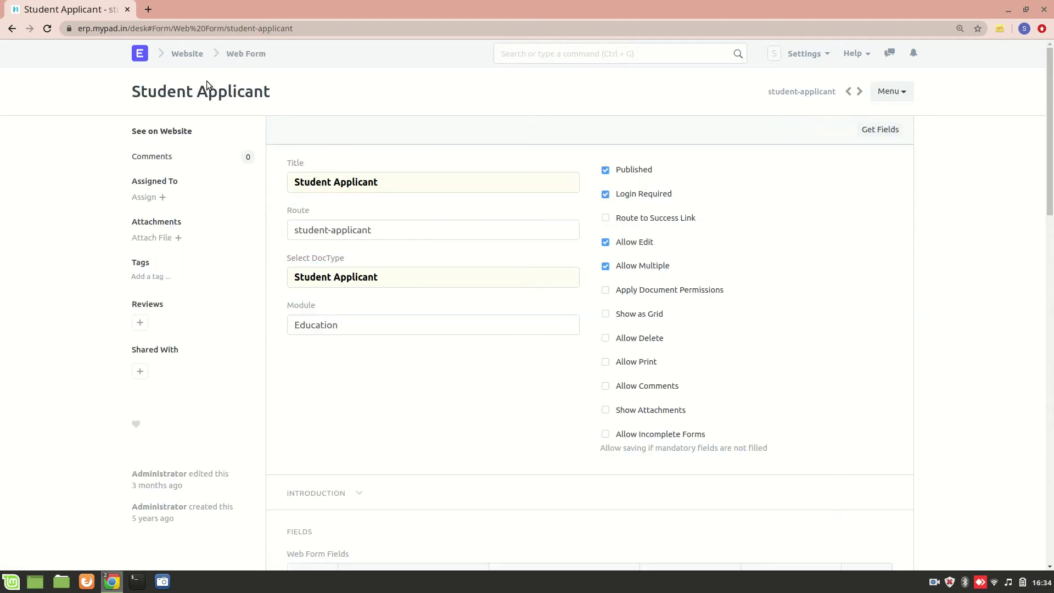
click(184, 127)
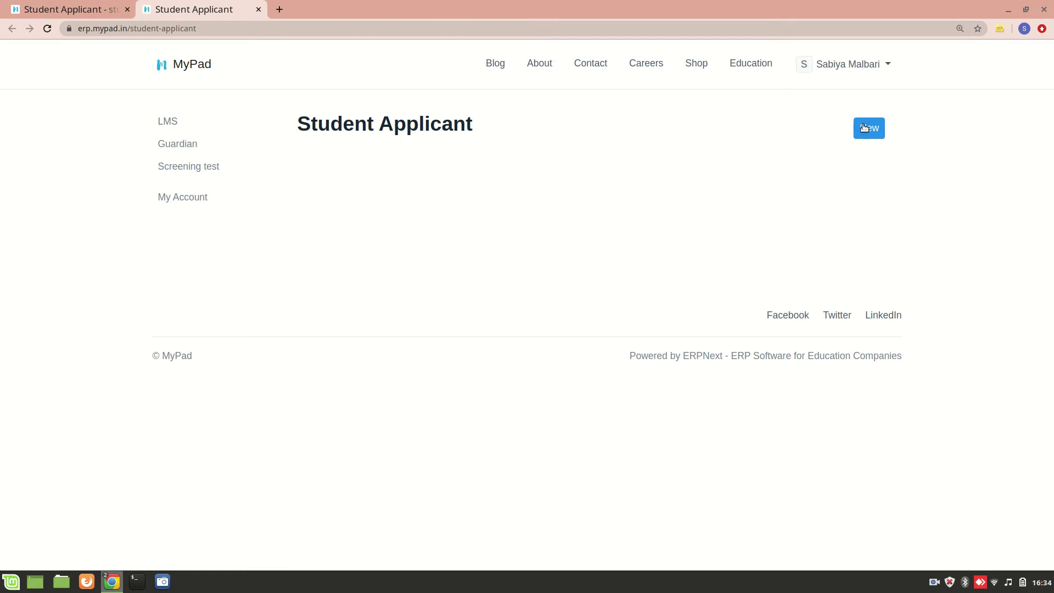
click(863, 128)
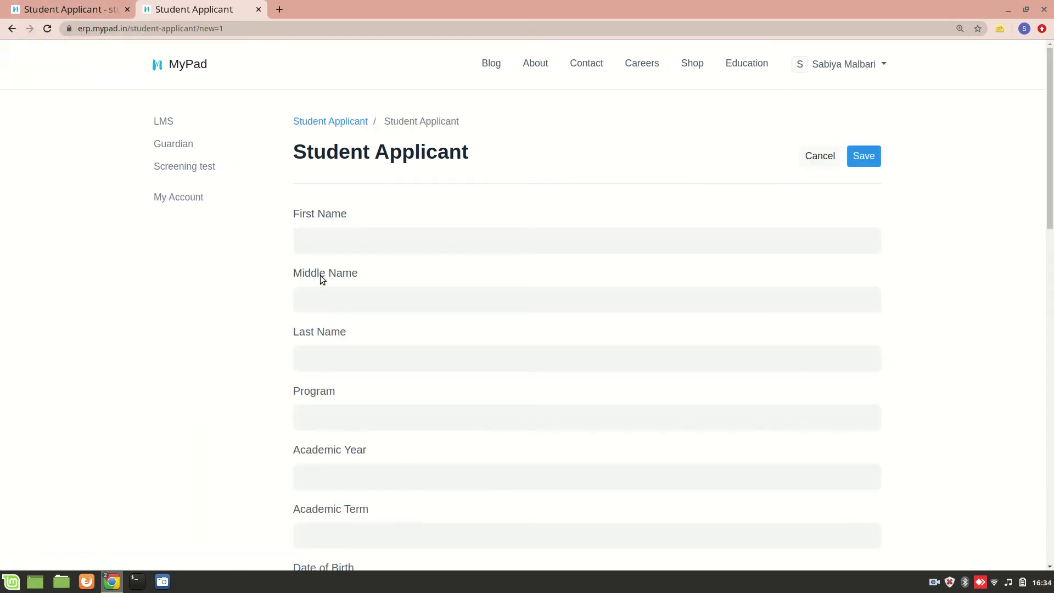
- Examine the Website workspace in the Desk and the fields on the blank Student Applicant web page
click(72, 9)
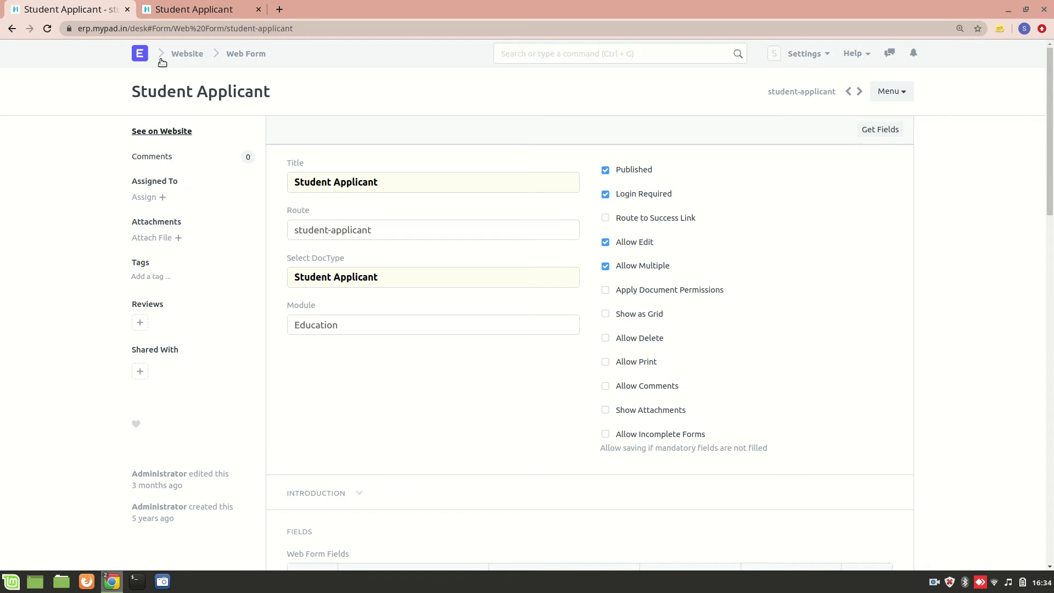
click(139, 53)
scroll(179, 362, down, 3)
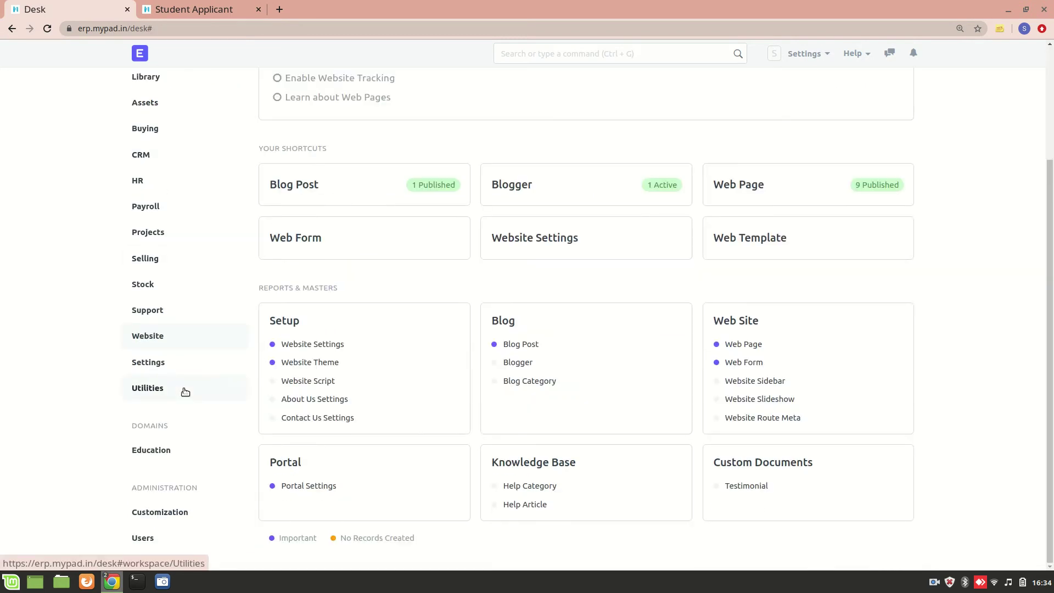
click(207, 8)
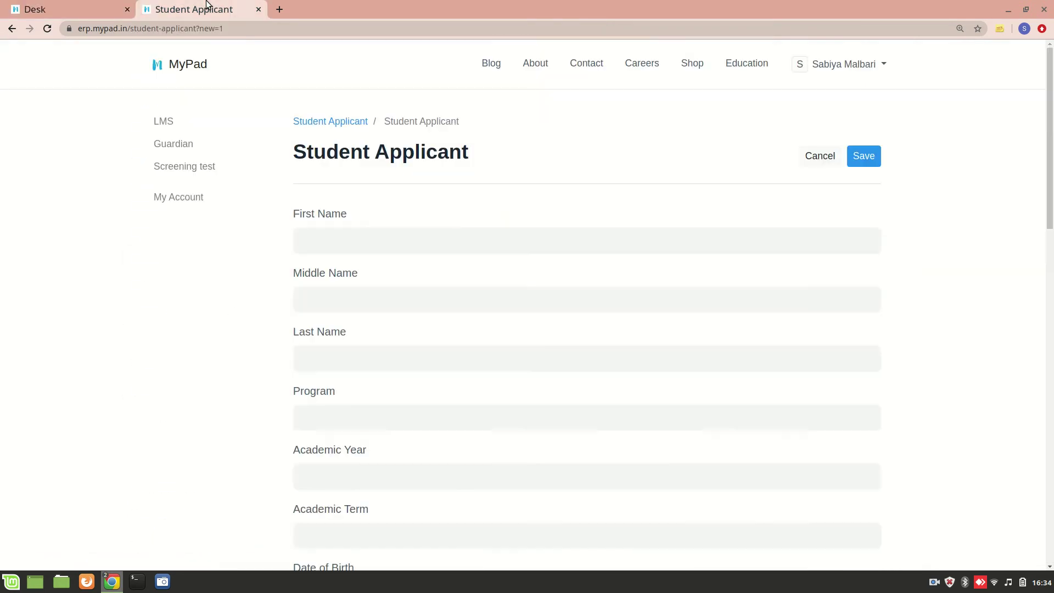
scroll(310, 313, down, 2)
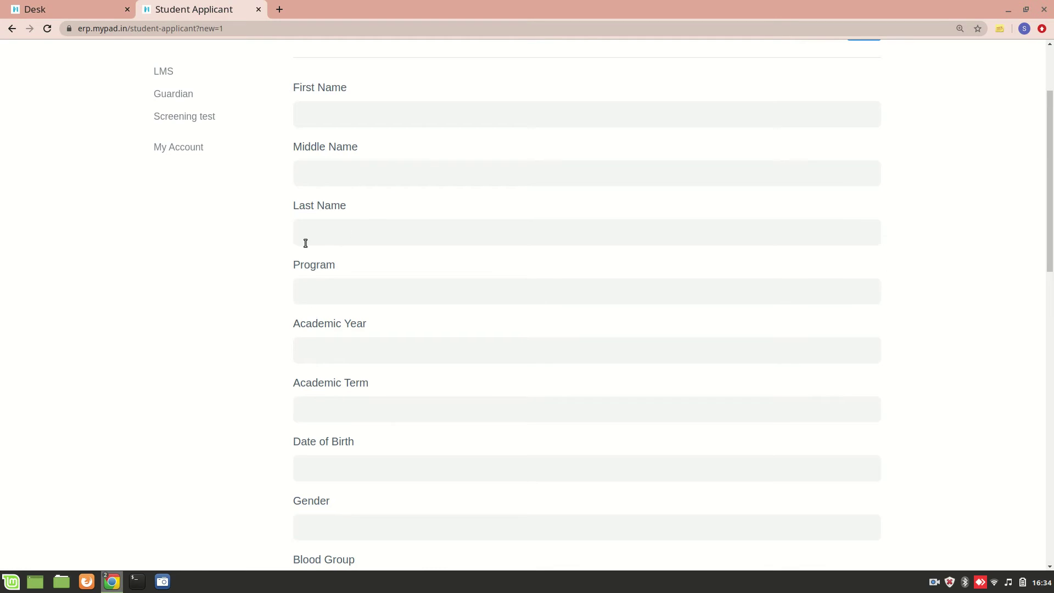
scroll(306, 243, down, 2)
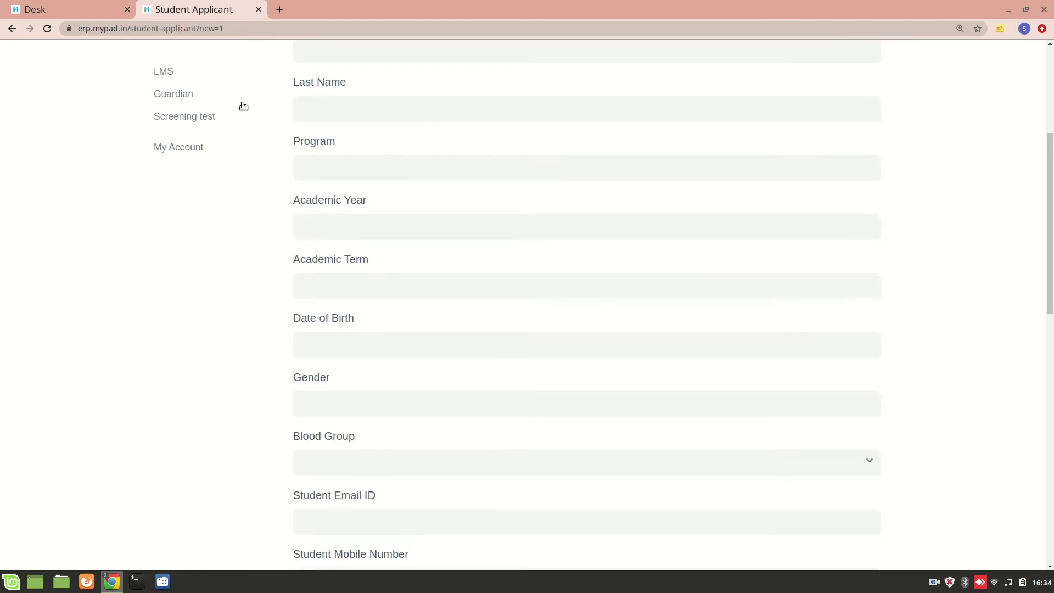
click(88, 7)
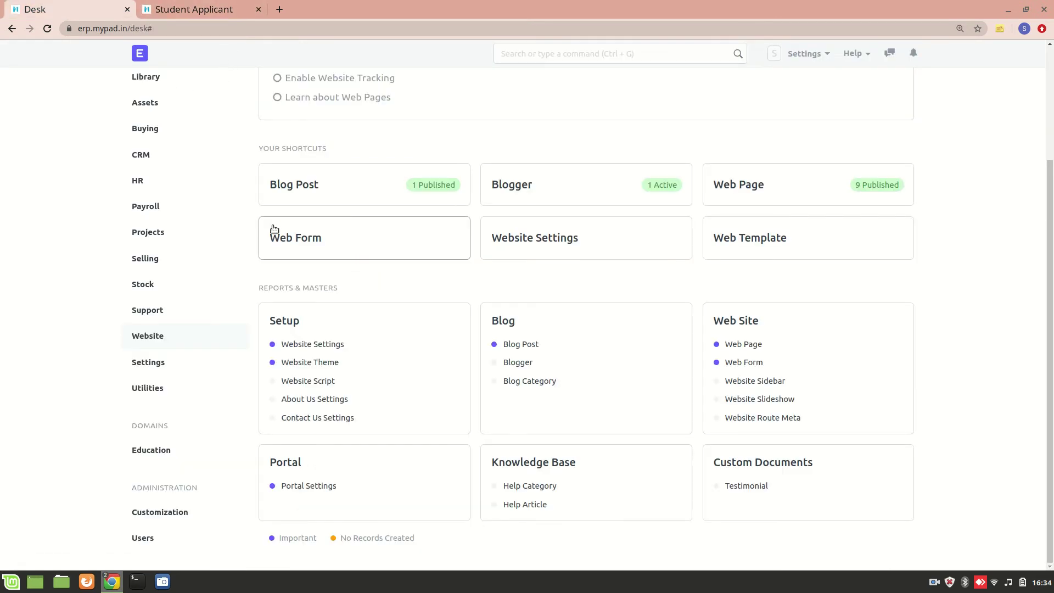
click(200, 8)
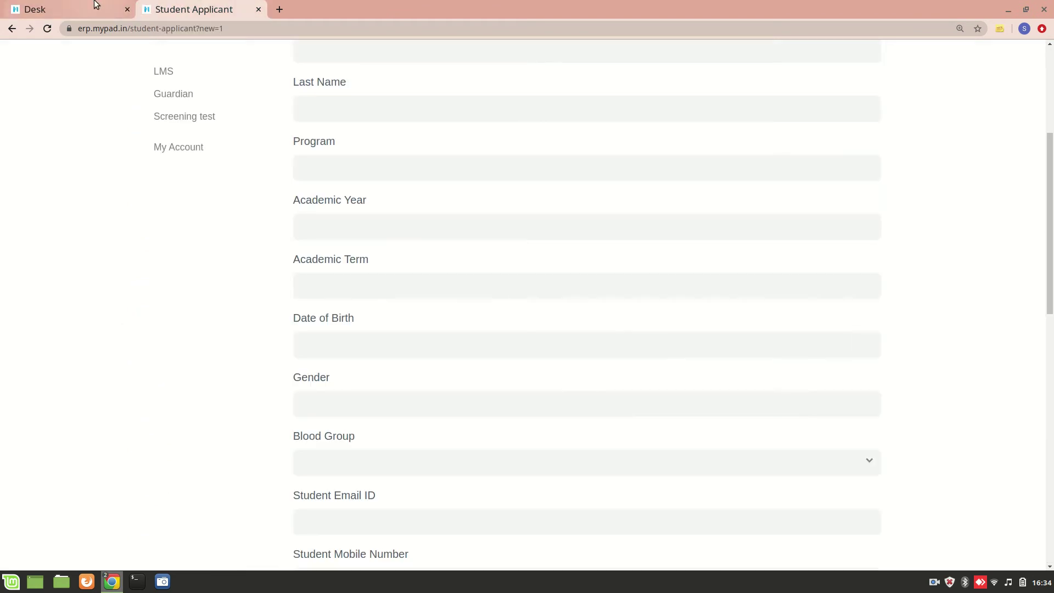
scroll(256, 147, up, 4)
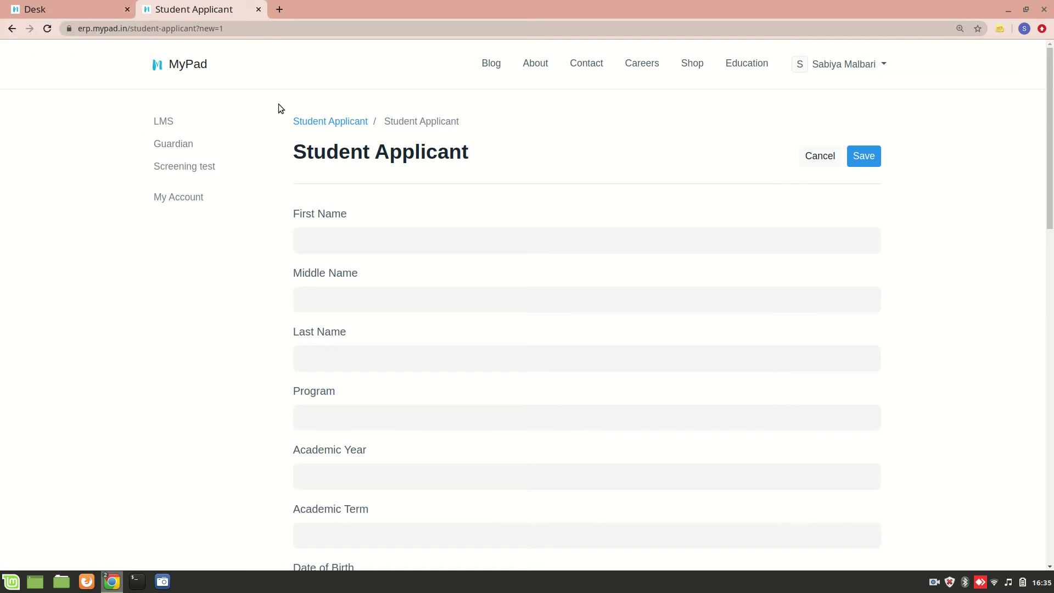
- Look through the reports and masters of the HR workspace in the Desk
click(60, 5)
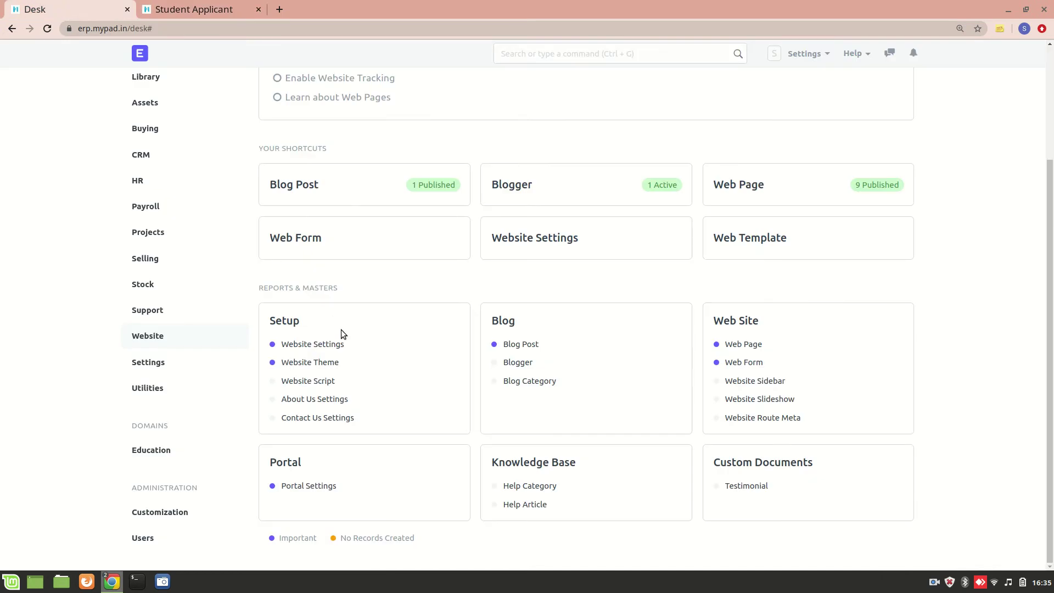
click(215, 178)
scroll(376, 355, down, 5)
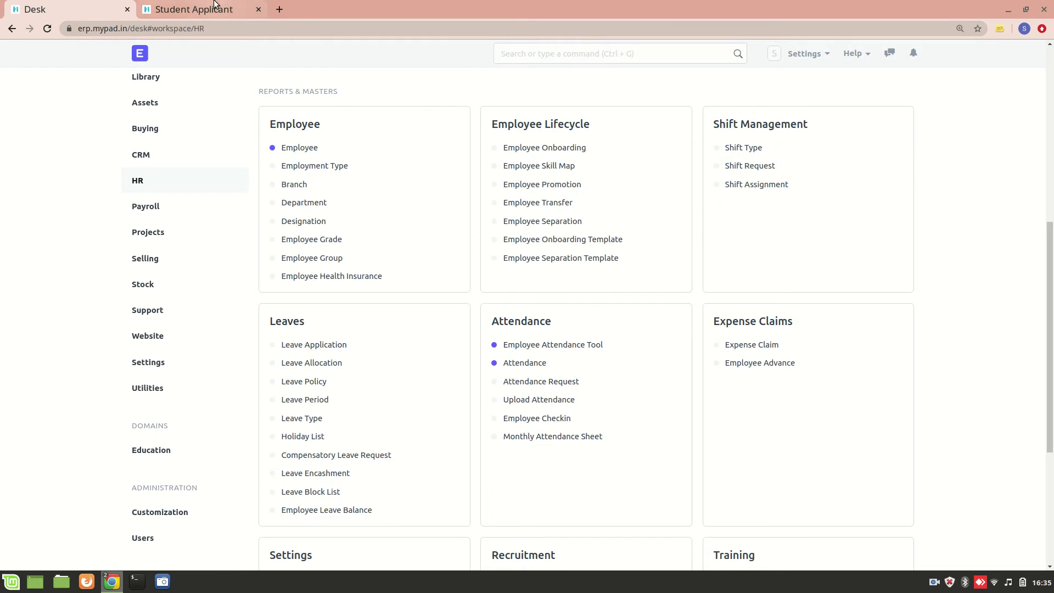
- Create a new web form titled "Leave Application" with the route leave-application
click(192, 340)
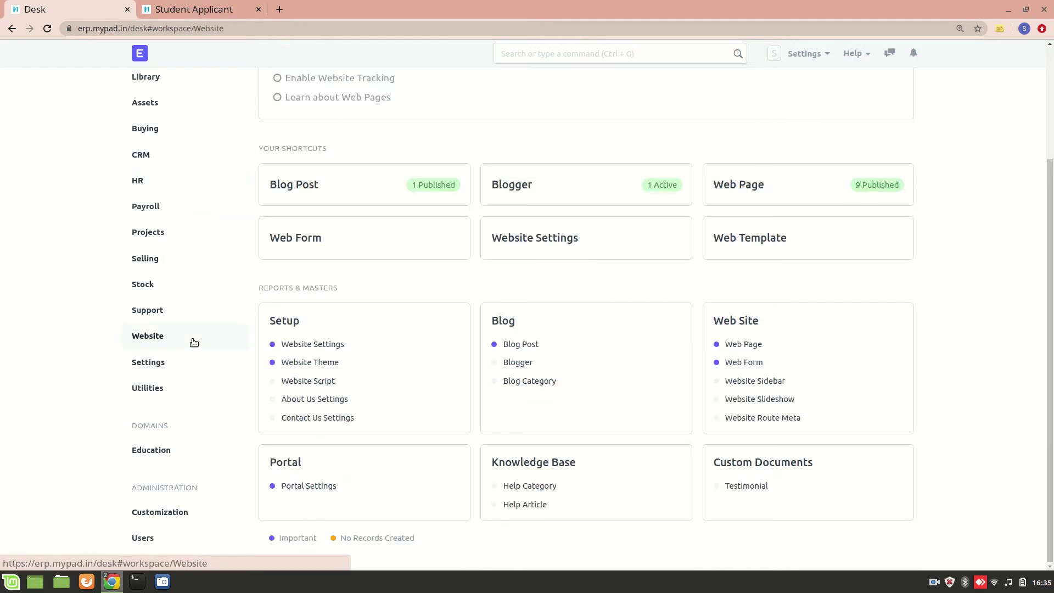
click(360, 247)
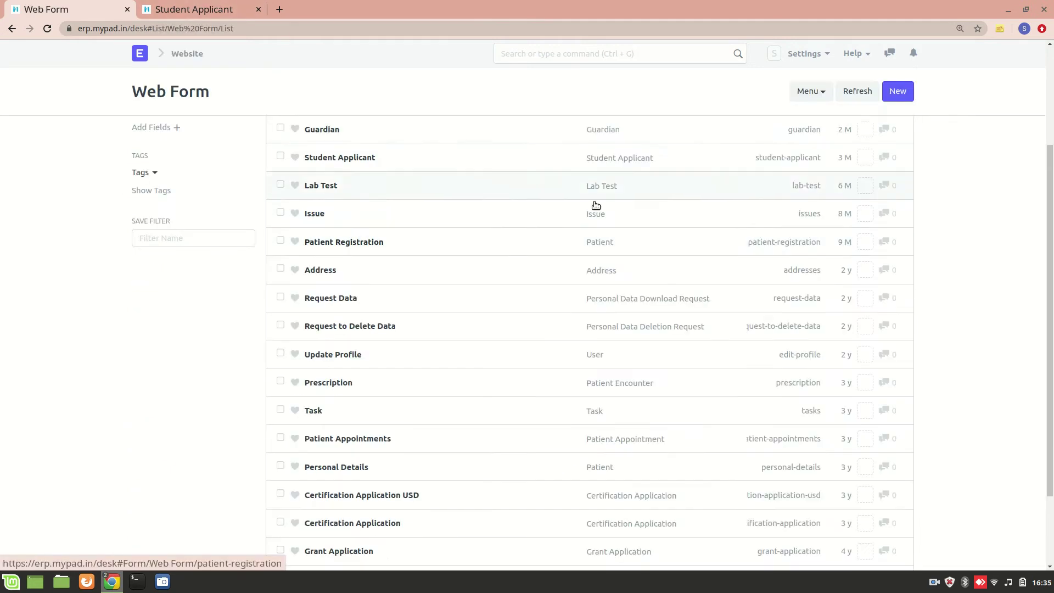
click(904, 96)
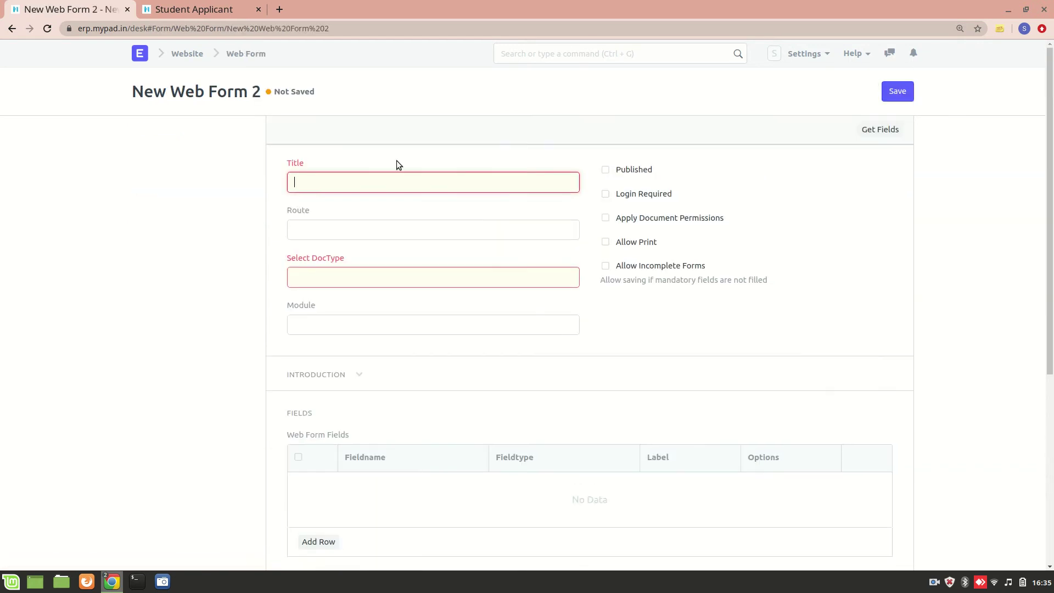
text(Leave Application)
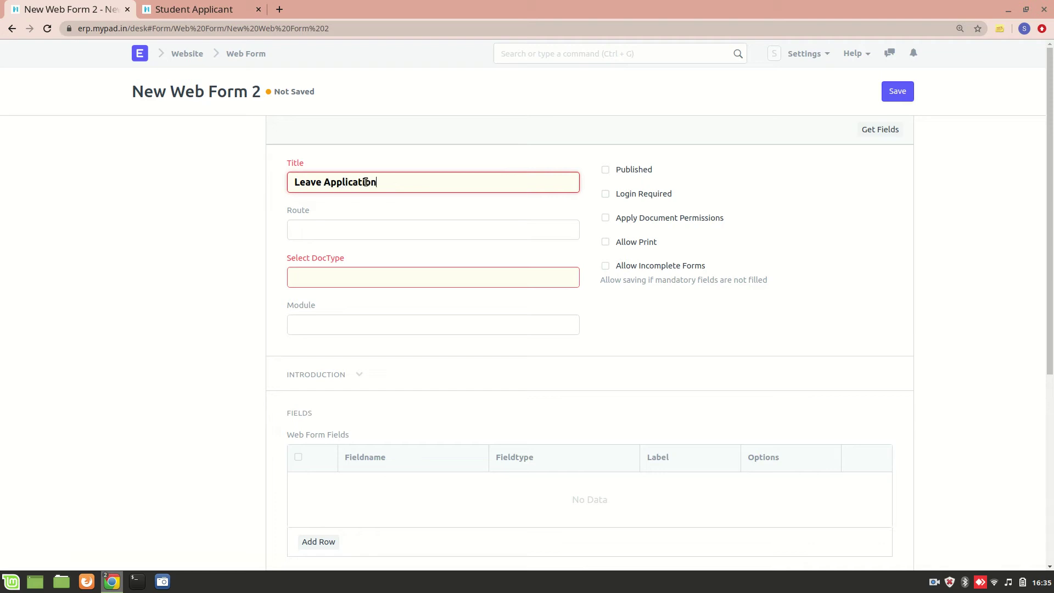
click(375, 228)
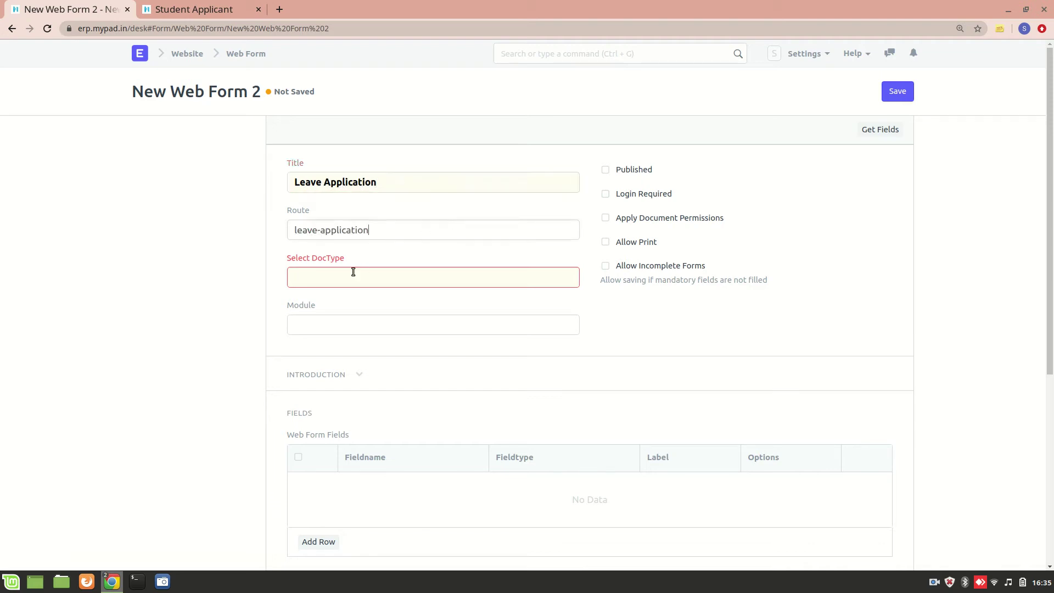
- Link the web form to the Leave Application DocType in the HR module and mark it as Published
click(353, 284)
text(Leave)
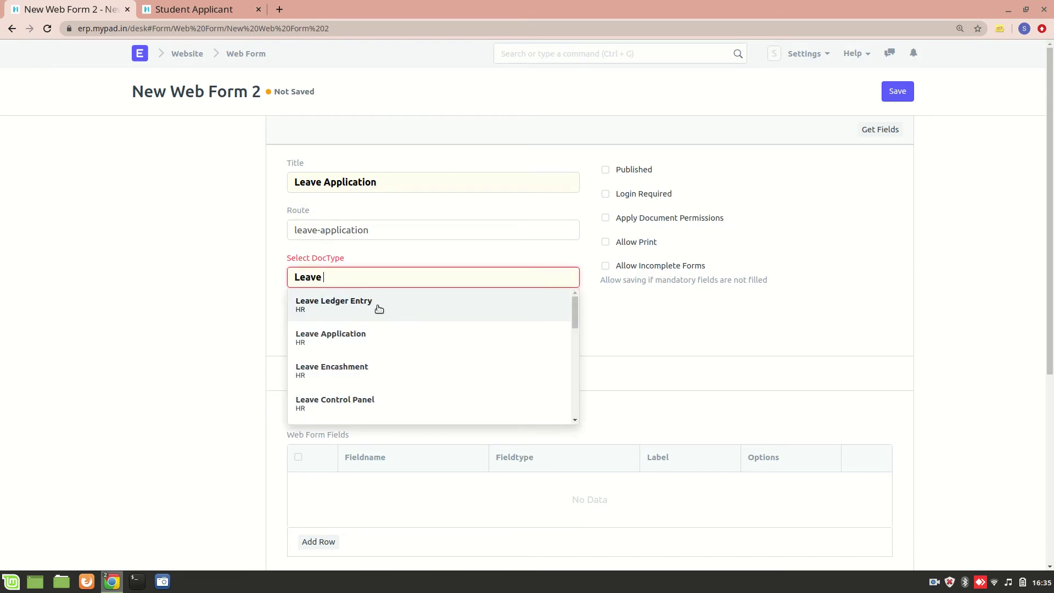
click(384, 329)
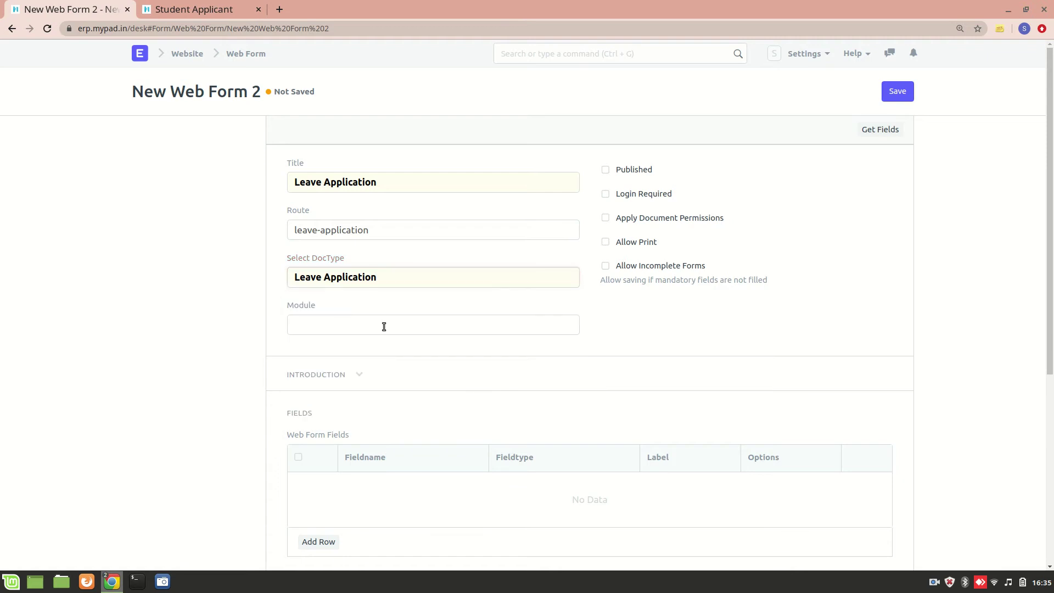
click(346, 332)
text(HR)
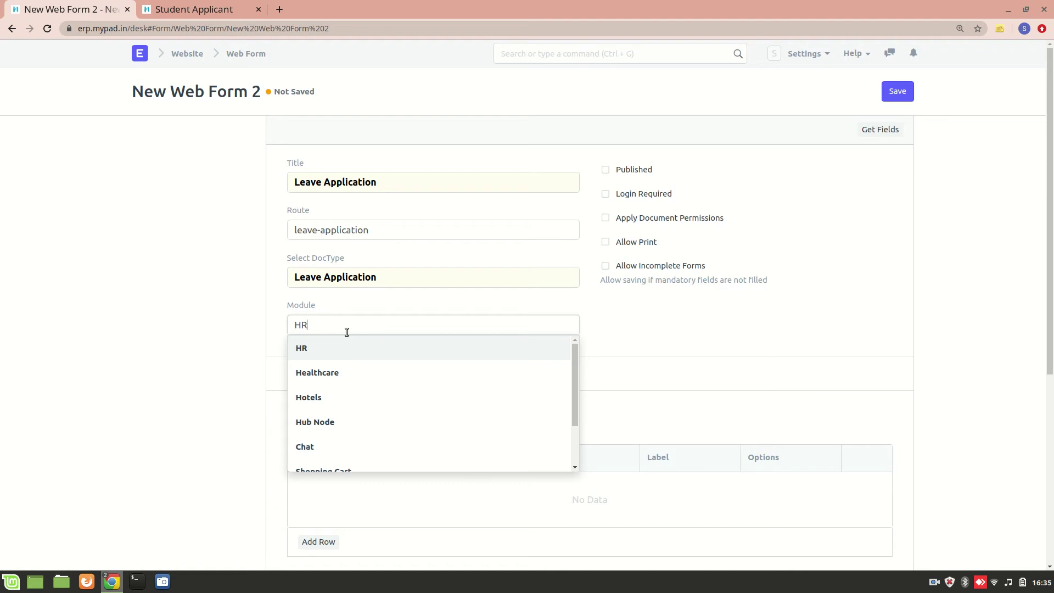
click(358, 349)
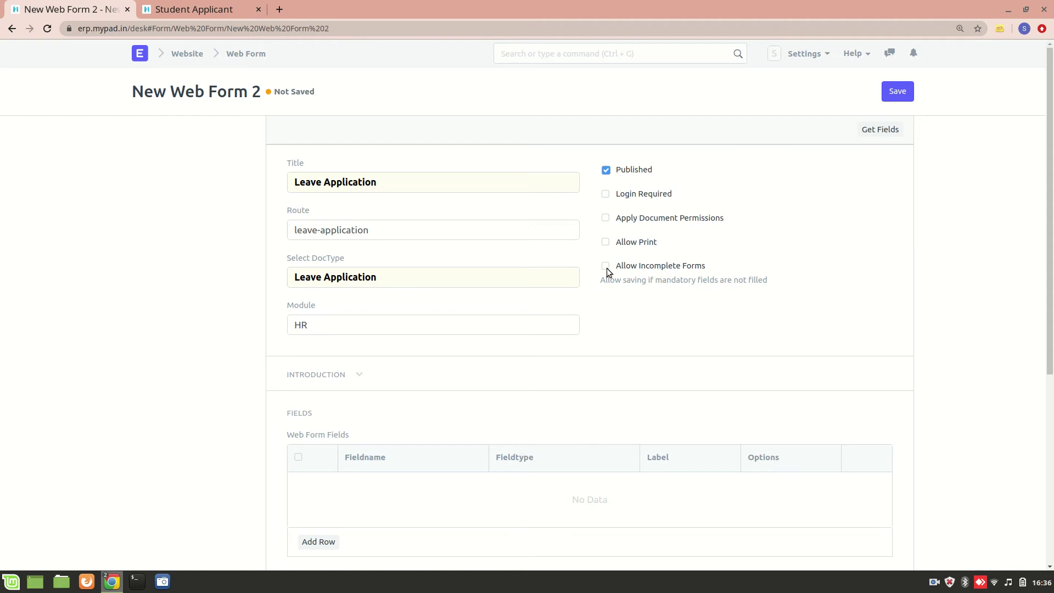
- Look over the new web form's Introduction editor and Web Form Fields table, leaving the introduction collapsed
scroll(541, 385, down, 3)
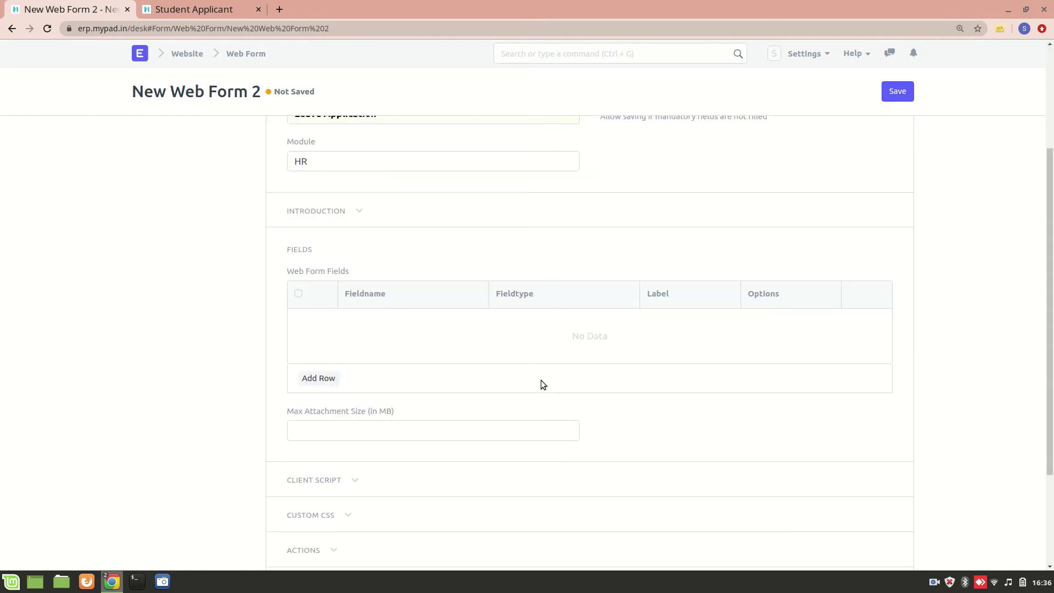
scroll(541, 385, up, 3)
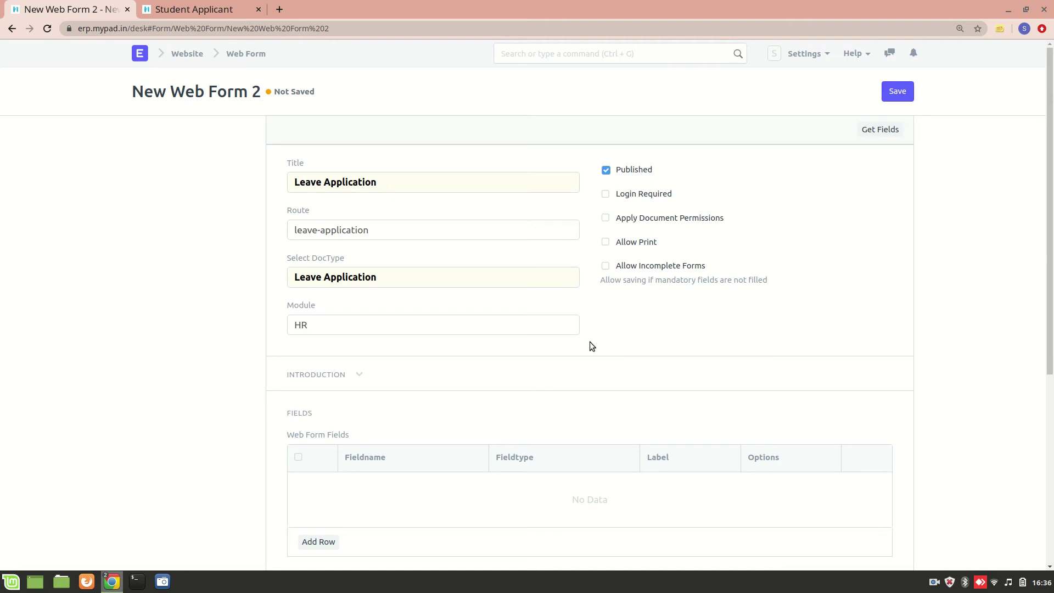
scroll(590, 341, down, 2)
click(320, 264)
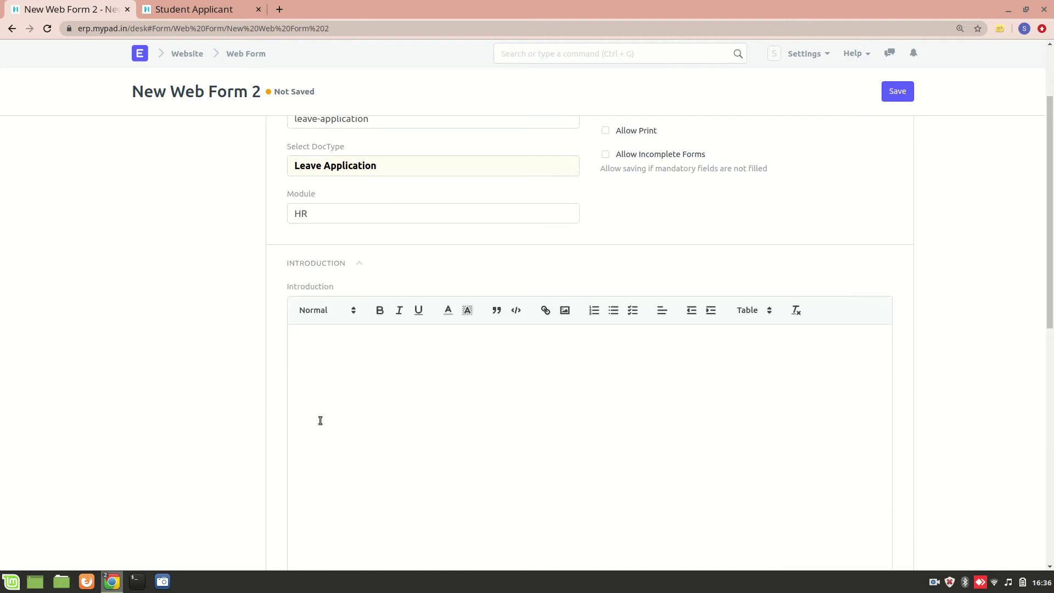
scroll(320, 420, down, 5)
scroll(341, 317, up, 6)
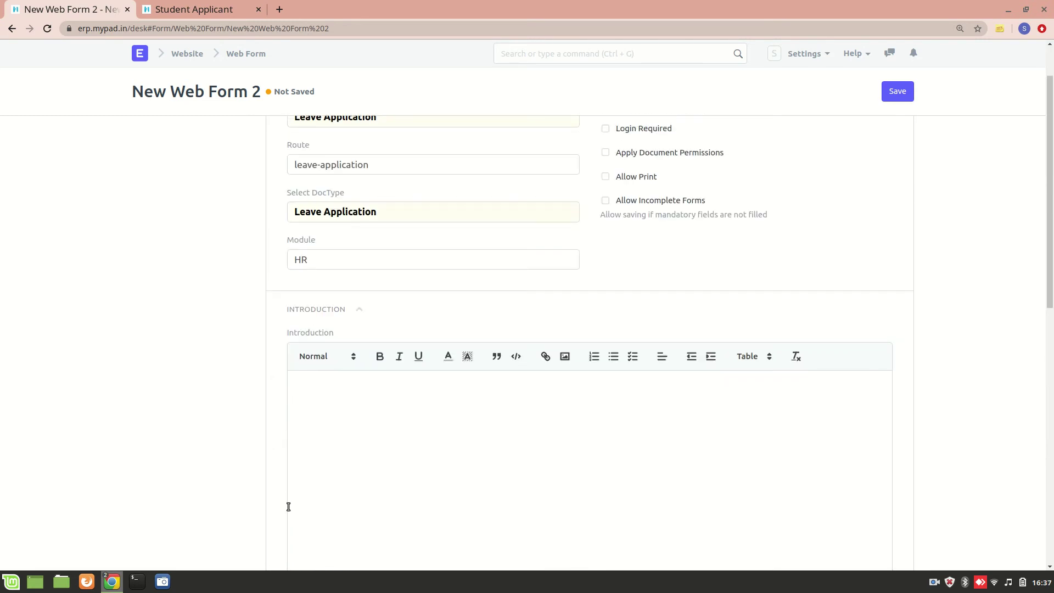
scroll(287, 503, down, 1)
click(355, 280)
scroll(379, 366, down, 1)
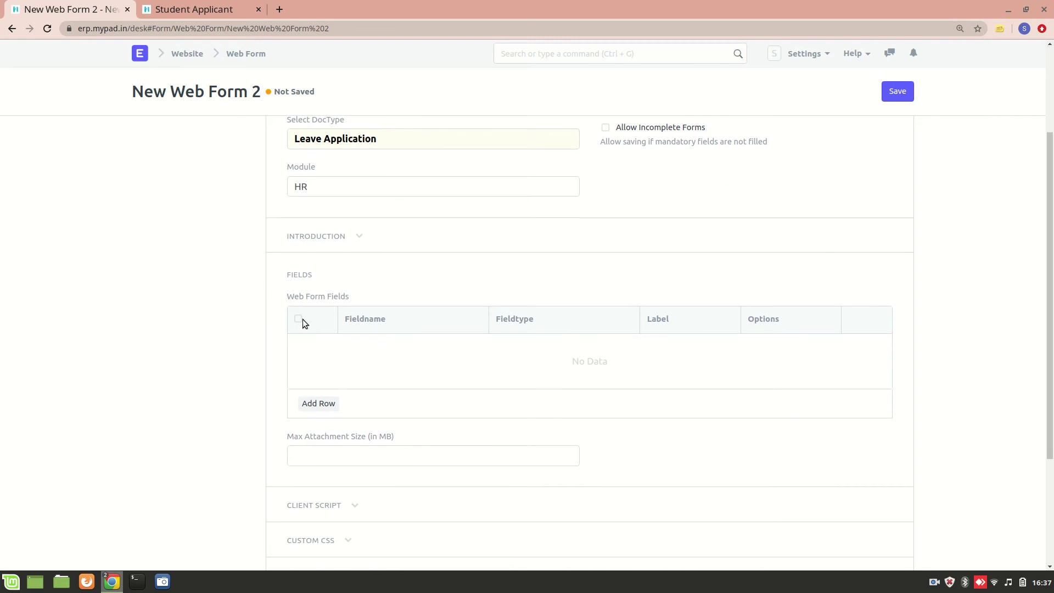
- Fetch all fields of the Leave Application DocType into the Web Form Fields table and save the form
scroll(301, 318, up, 4)
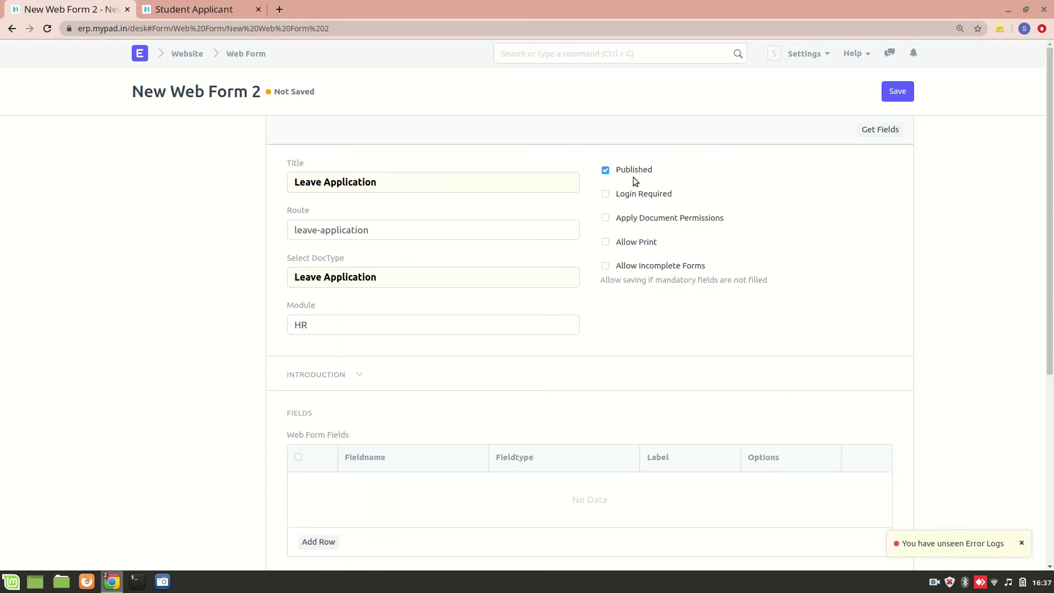
click(888, 133)
scroll(654, 371, down, 3)
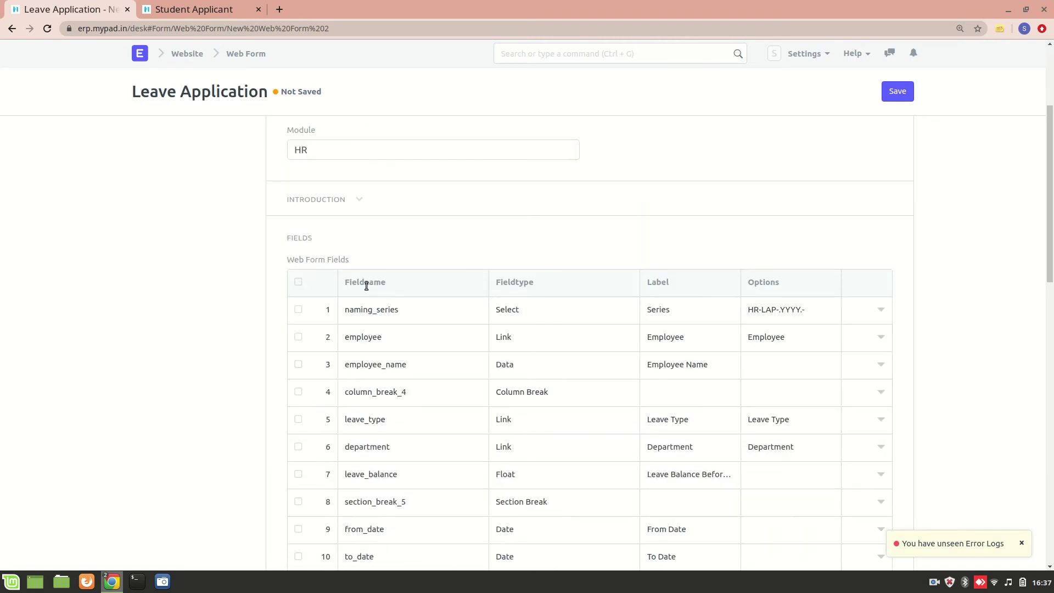
scroll(457, 396, down, 5)
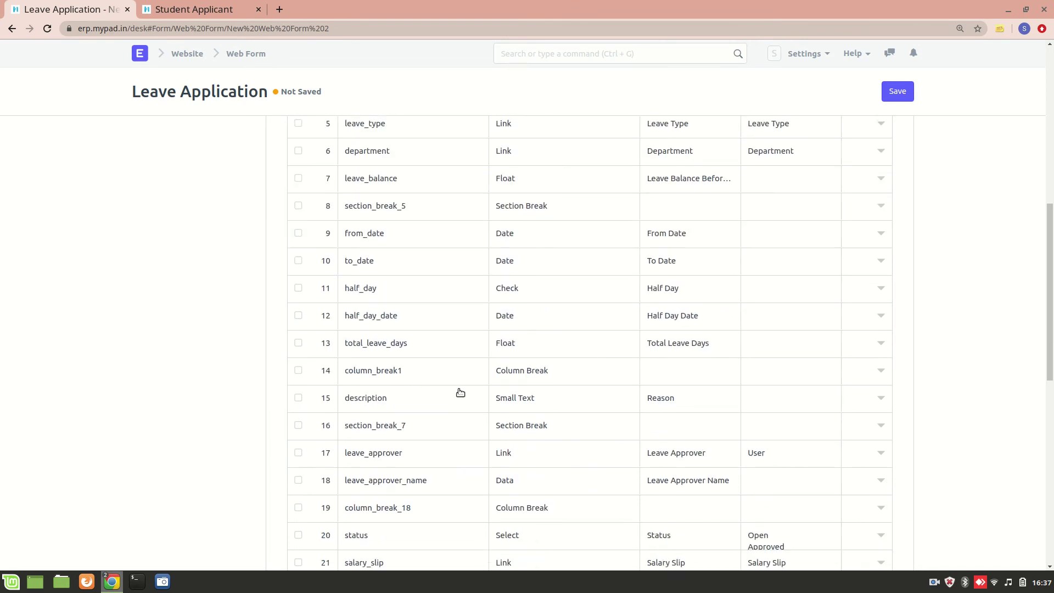
scroll(460, 392, down, 6)
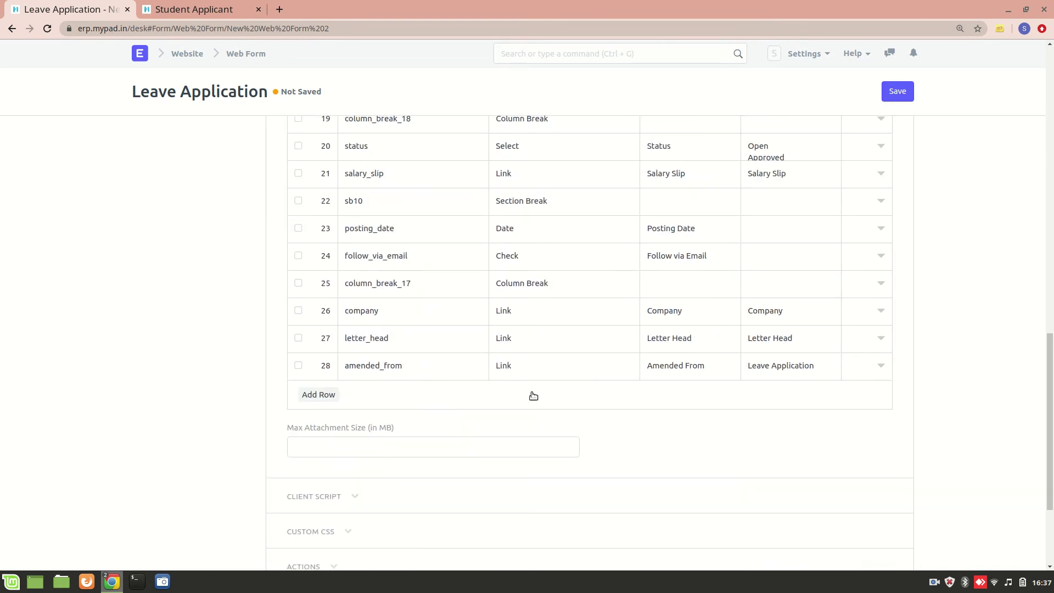
click(904, 92)
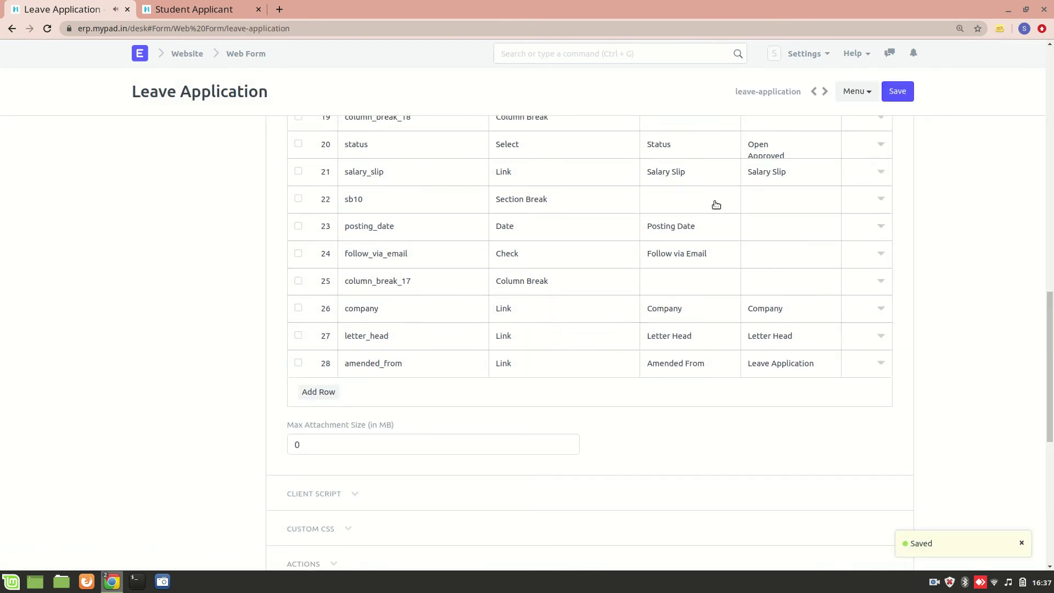
- Open the saved Leave Application web form on the website
scroll(651, 306, up, 3)
scroll(447, 308, up, 10)
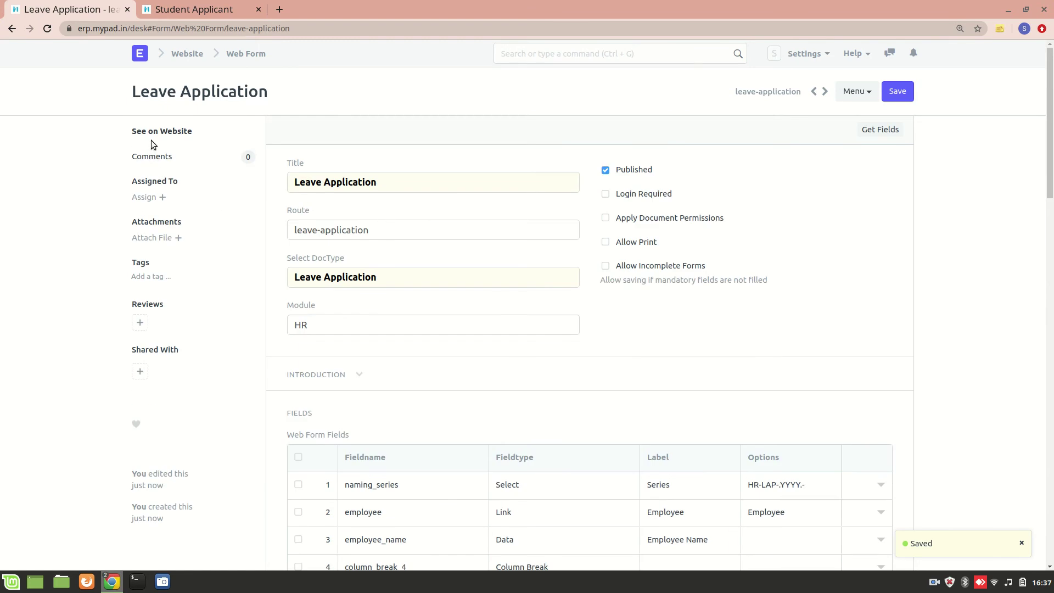
click(169, 133)
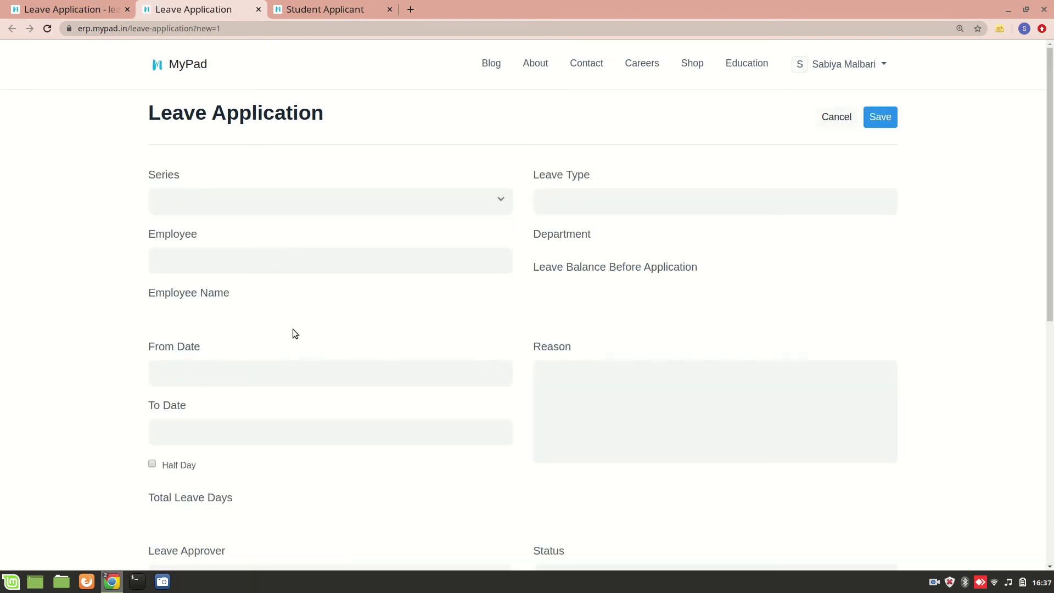
- Look over all fields of the published Leave Application form, from Series down to Amended From
scroll(292, 332, down, 2)
scroll(292, 332, down, 4)
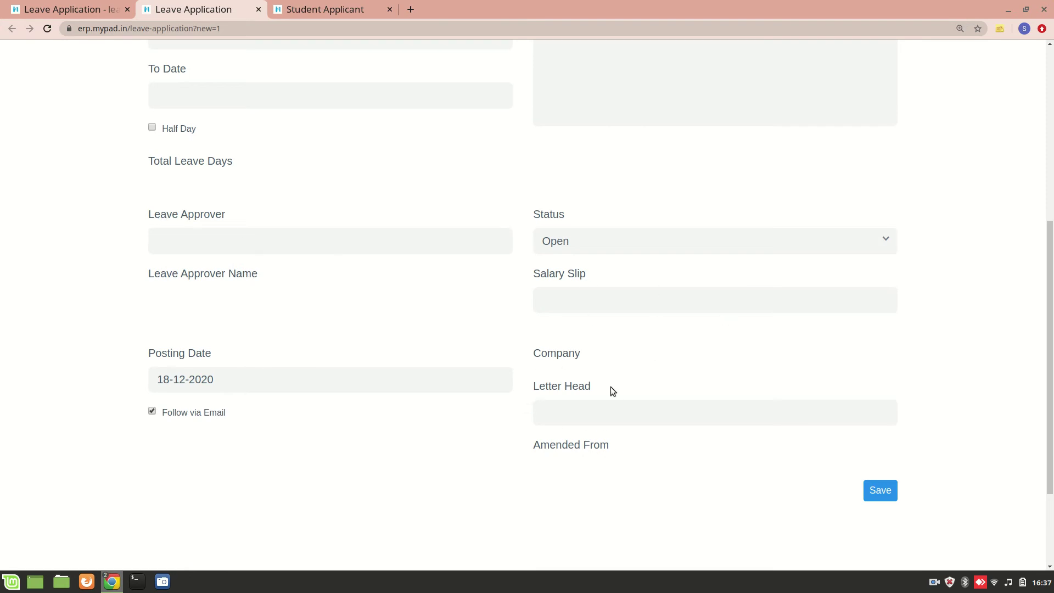
scroll(611, 387, up, 6)
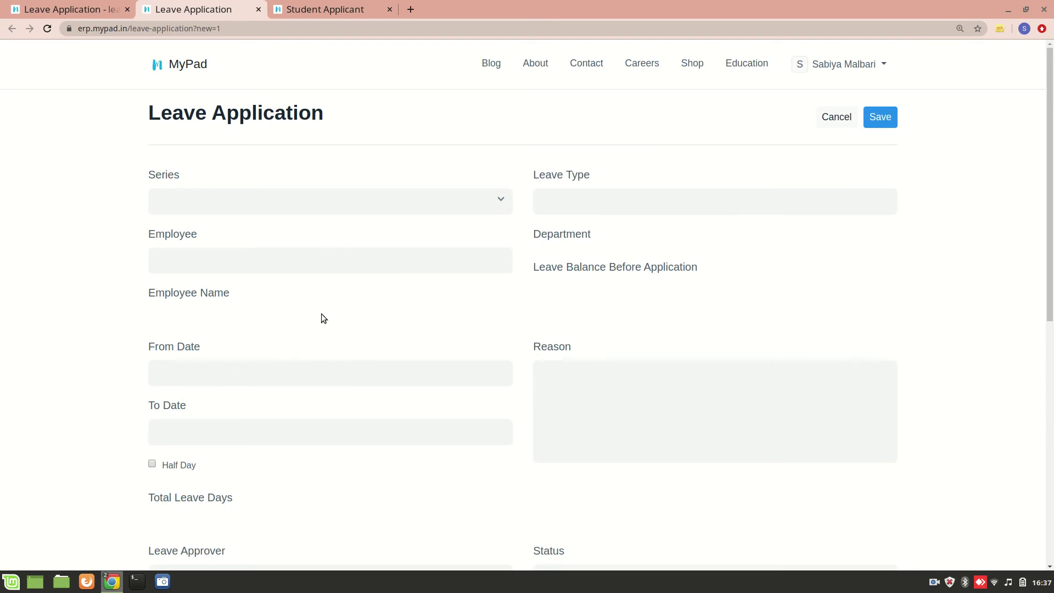
scroll(225, 347, down, 2)
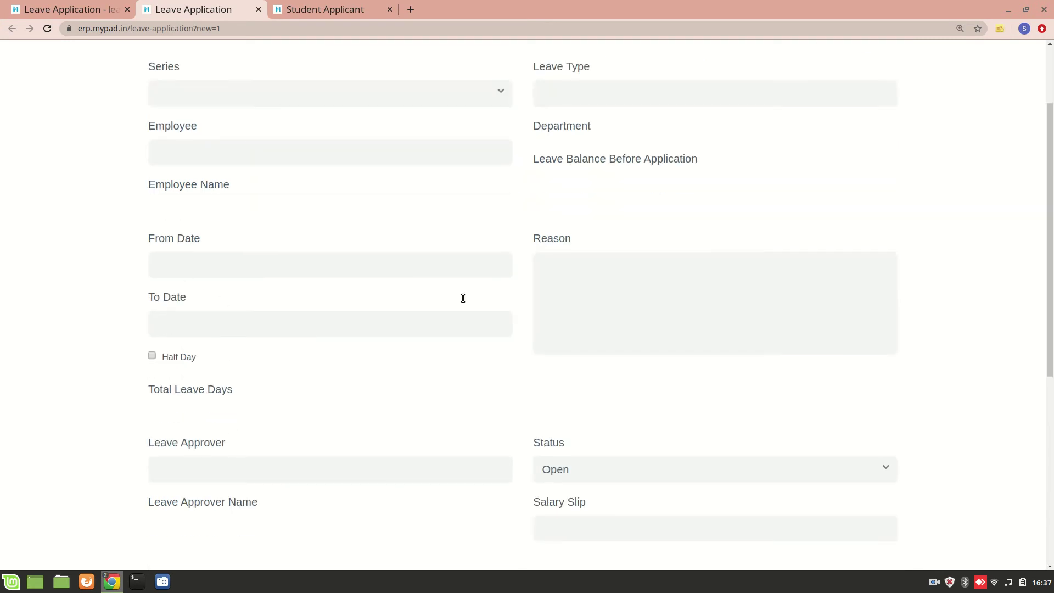
scroll(668, 307, down, 3)
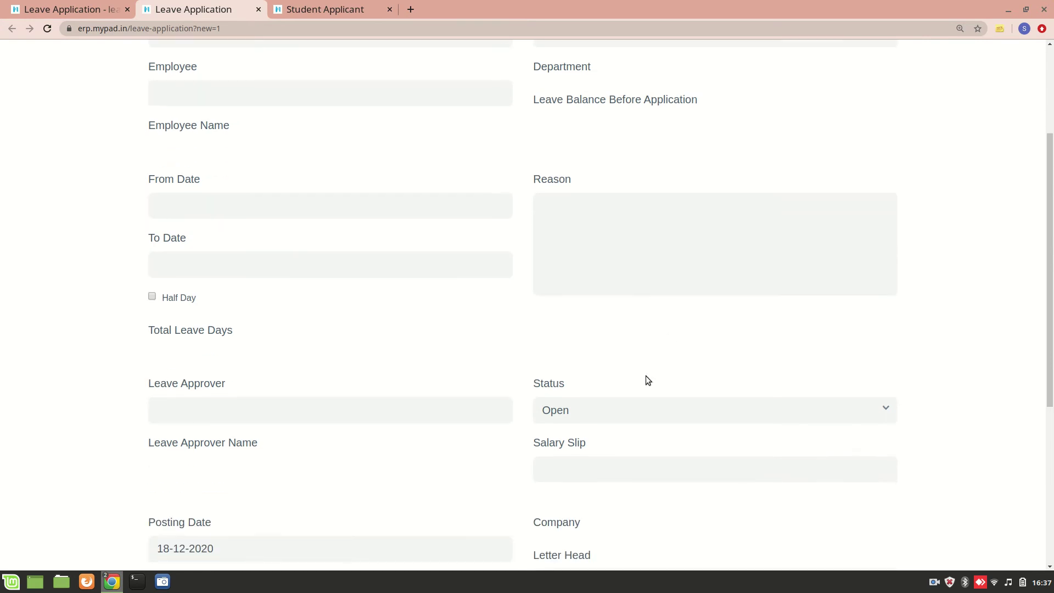
- Delete the salary_slip, company, letter_head and amended_from rows from the web form's Web Form Fields table and save the form
click(89, 8)
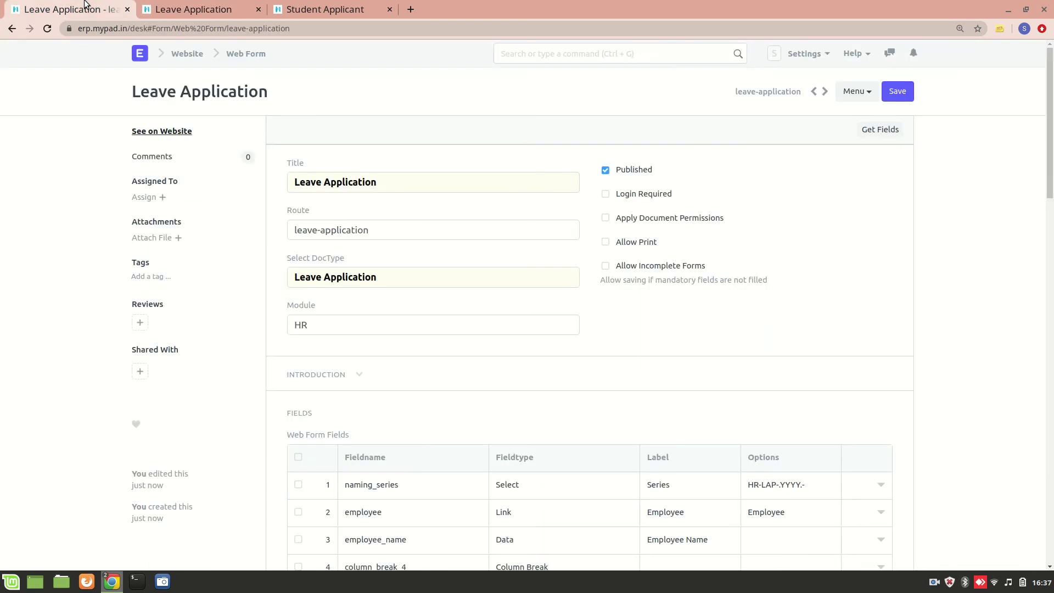
scroll(295, 353, down, 15)
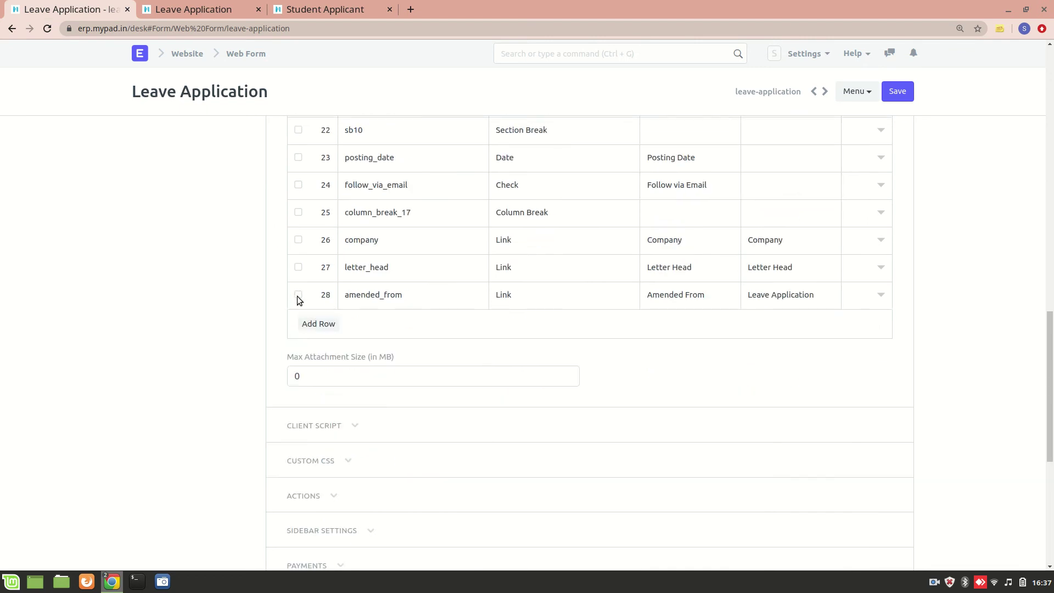
click(296, 295)
click(297, 269)
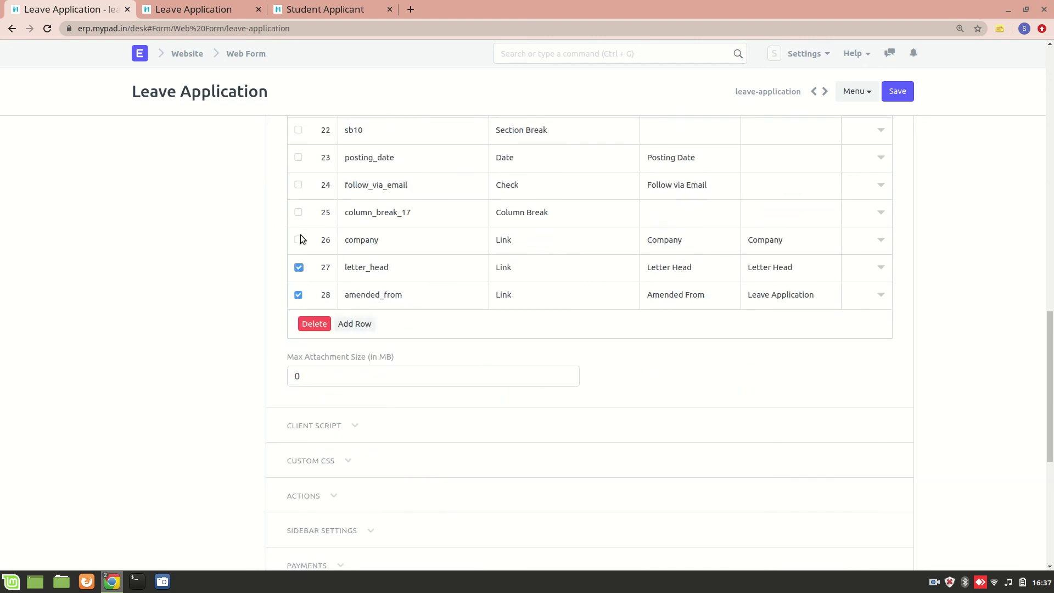
click(299, 241)
scroll(299, 242, up, 2)
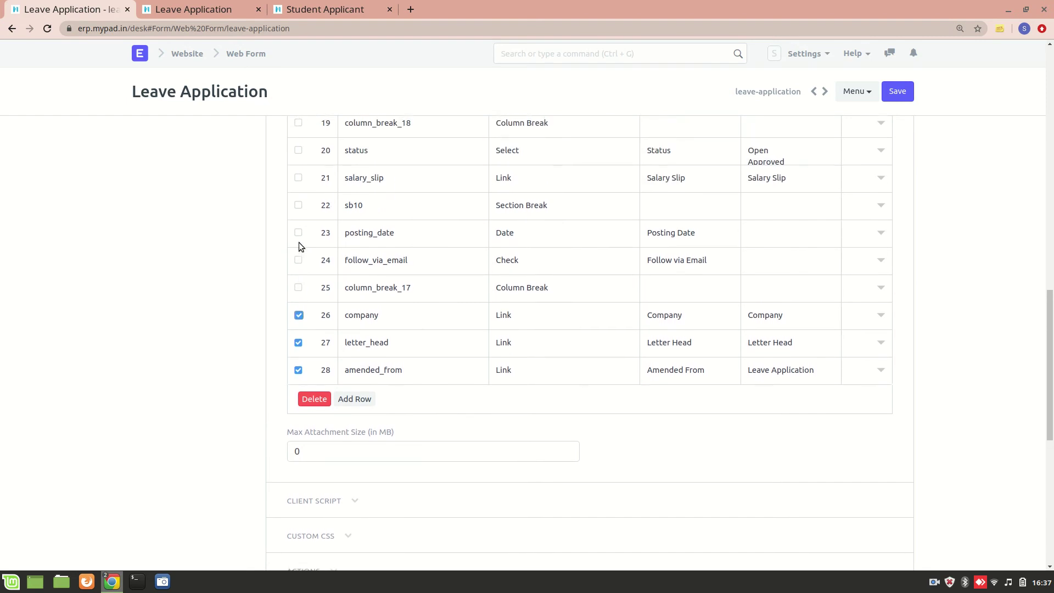
scroll(300, 245, up, 2)
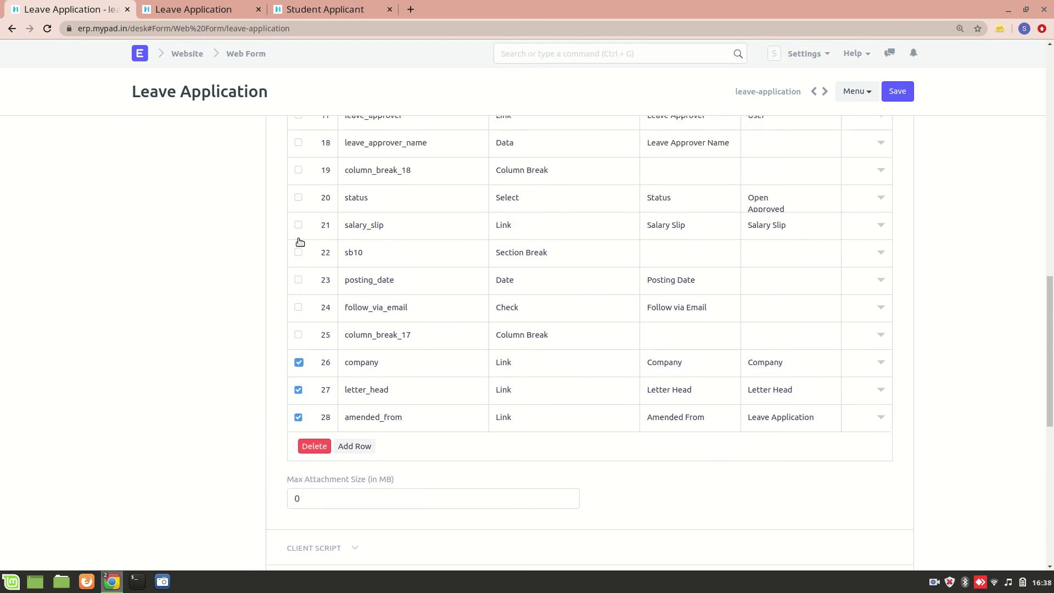
click(298, 225)
scroll(297, 226, up, 4)
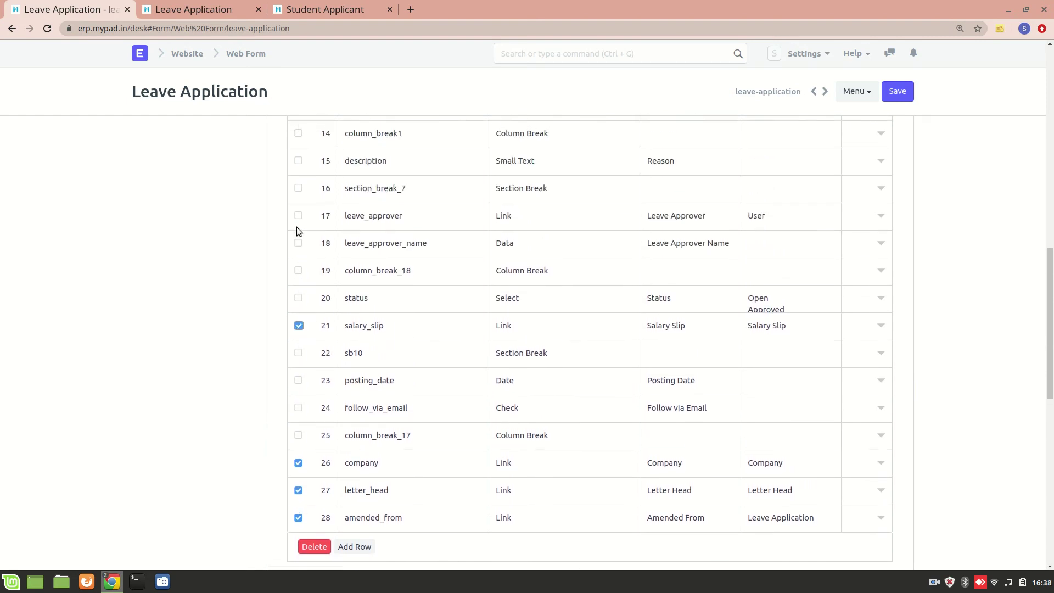
scroll(306, 237, up, 9)
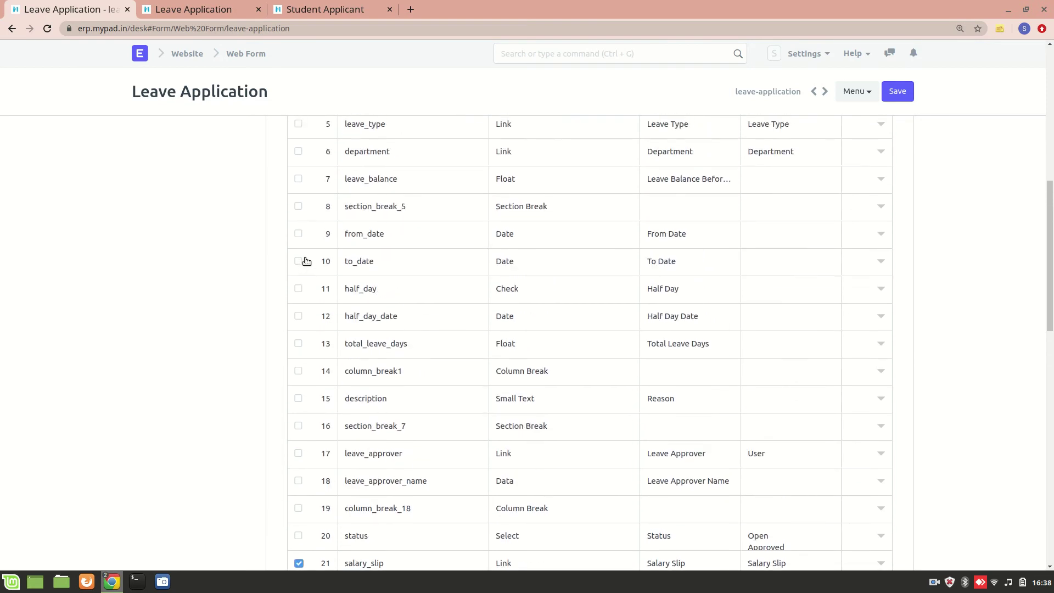
scroll(317, 305, up, 8)
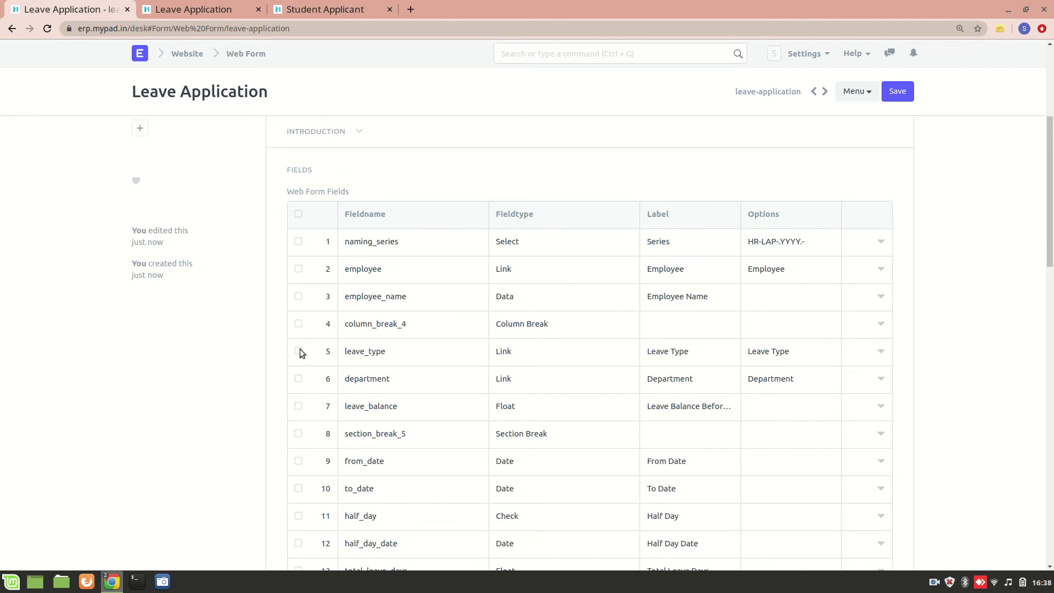
scroll(299, 351, down, 4)
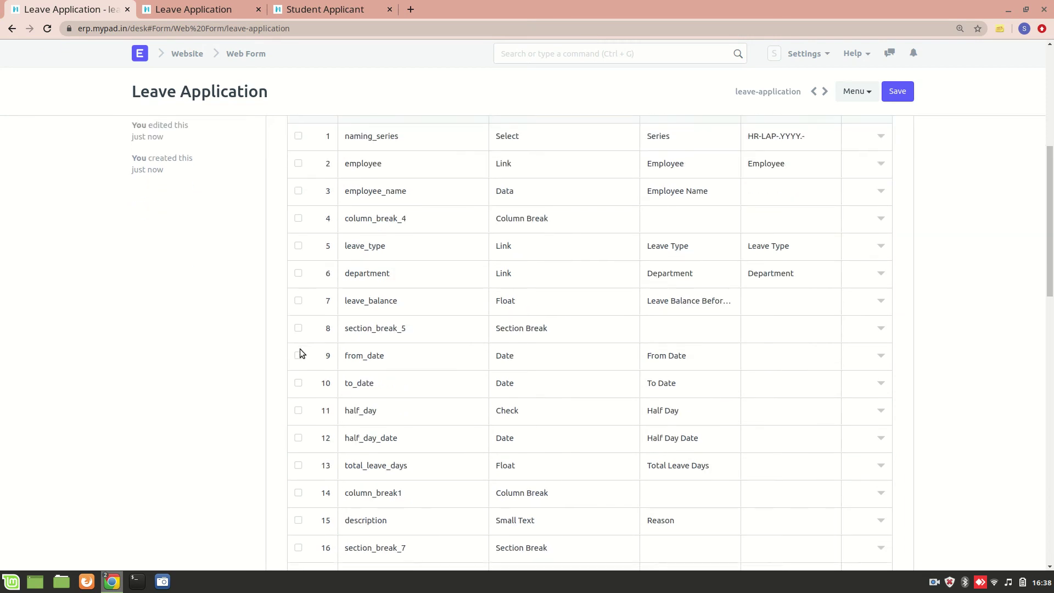
scroll(300, 351, up, 3)
scroll(333, 361, down, 4)
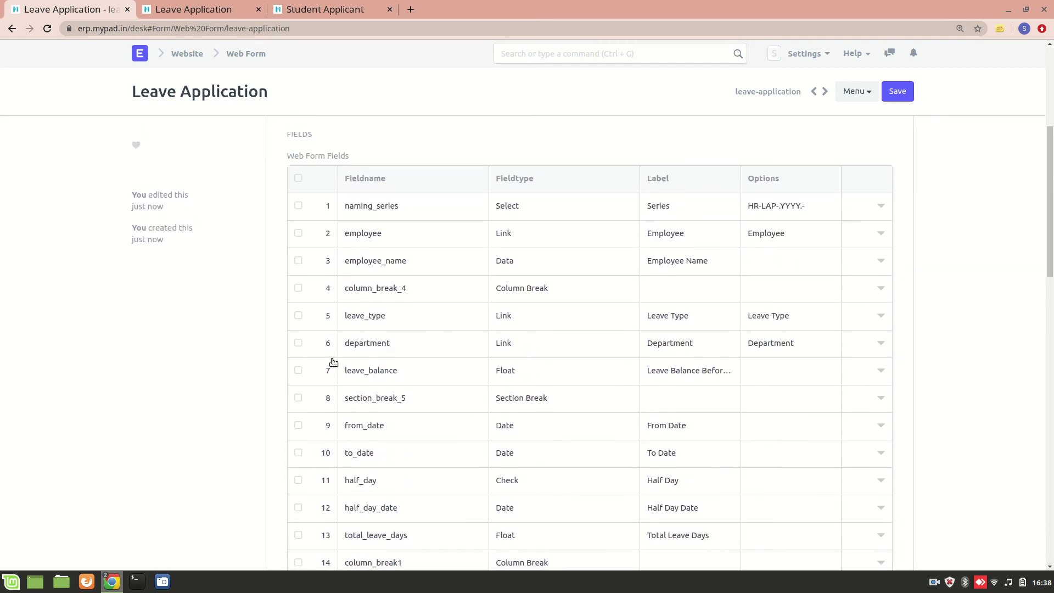
scroll(333, 362, down, 5)
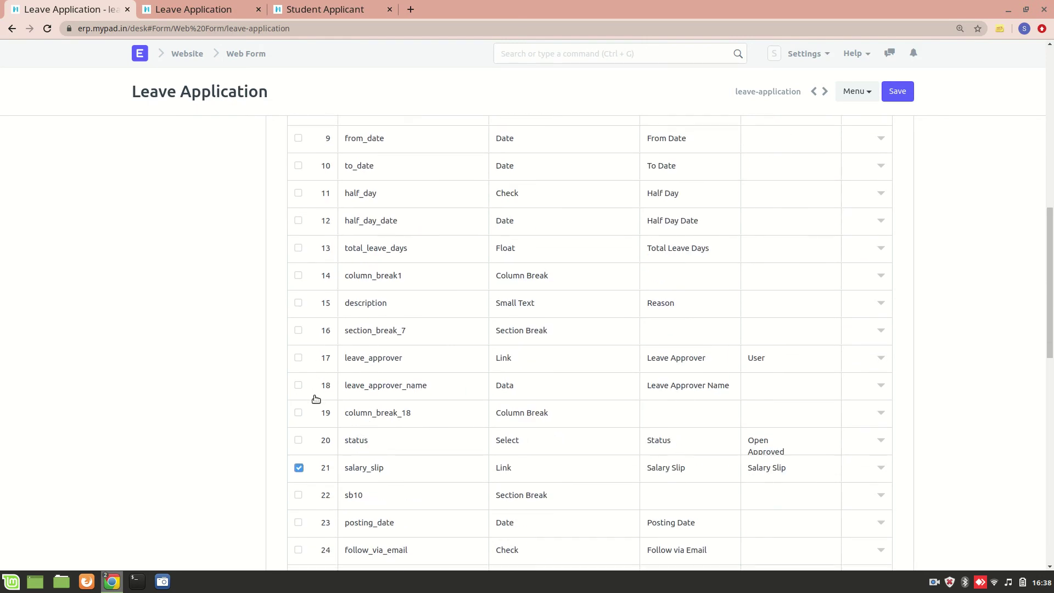
click(298, 440)
click(298, 440)
click(892, 95)
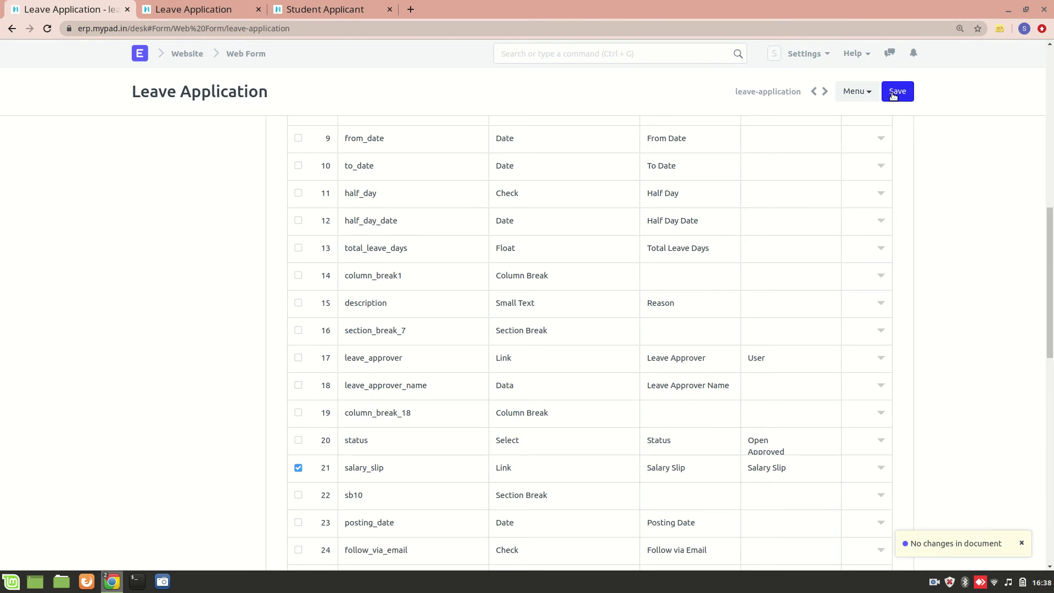
scroll(756, 309, down, 5)
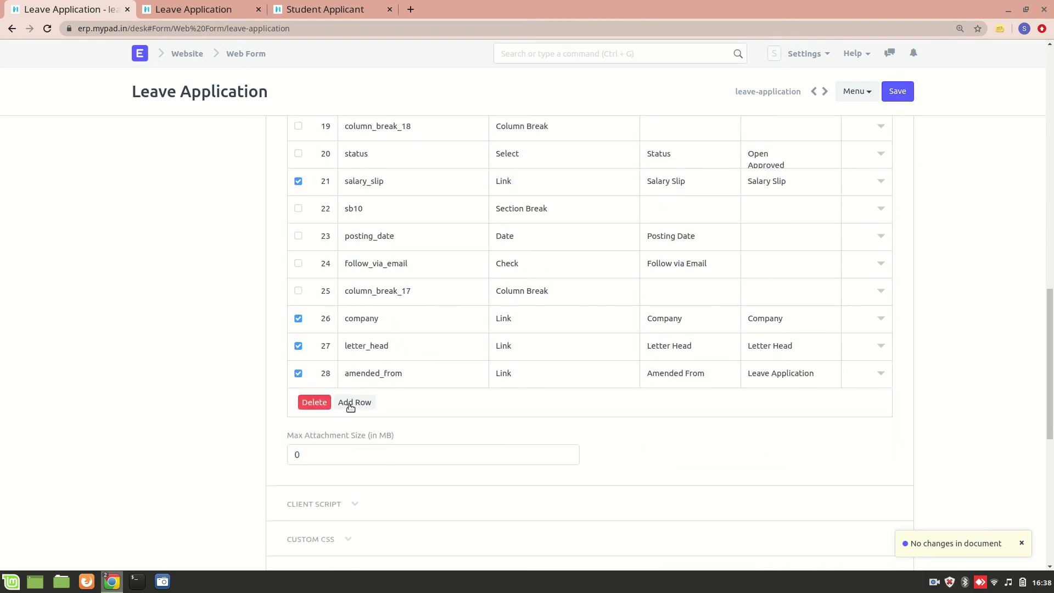
click(314, 402)
scroll(417, 302, up, 2)
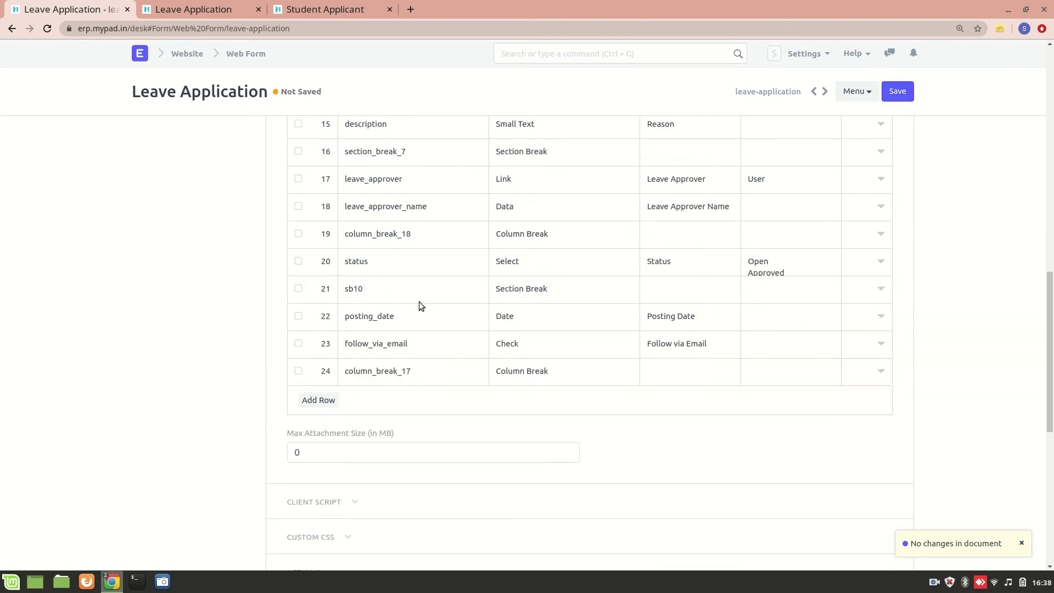
click(912, 94)
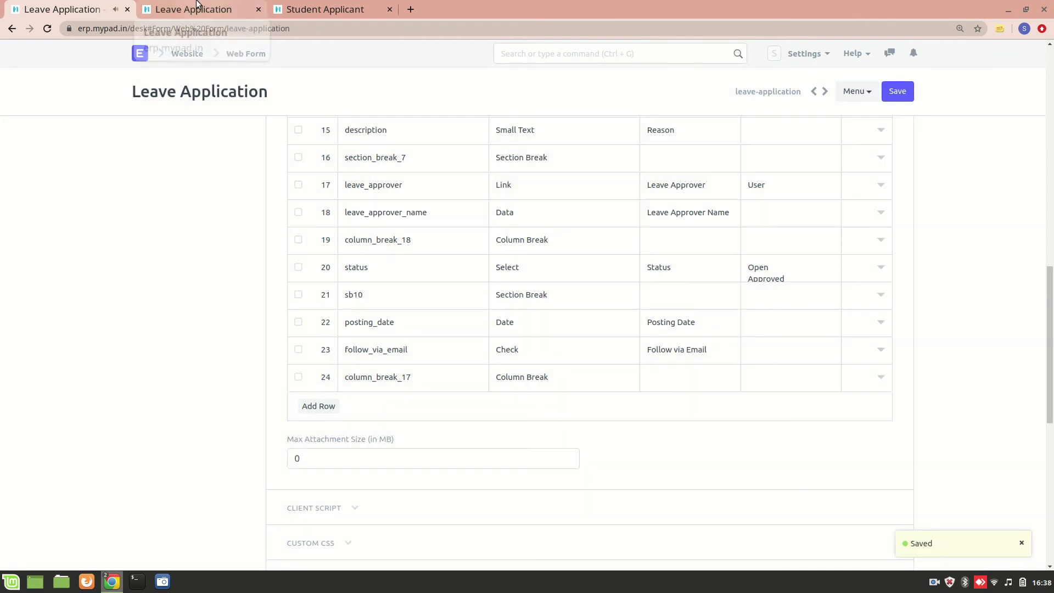
- Reload the published Leave Application page and check which fields it contains
click(197, 6)
key(F5)
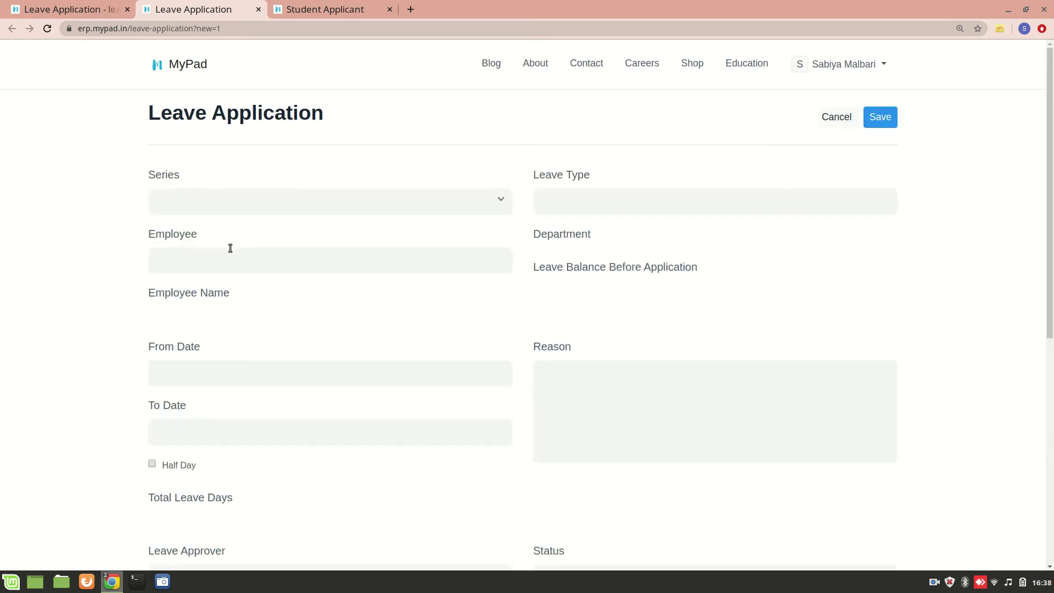
scroll(230, 248, down, 8)
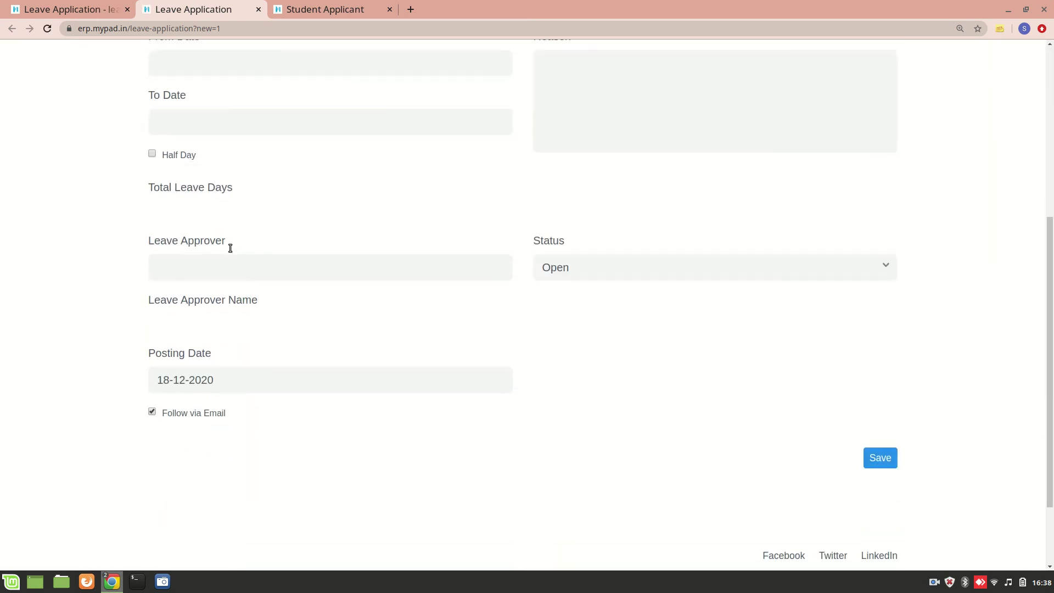
scroll(230, 248, up, 4)
scroll(229, 247, down, 4)
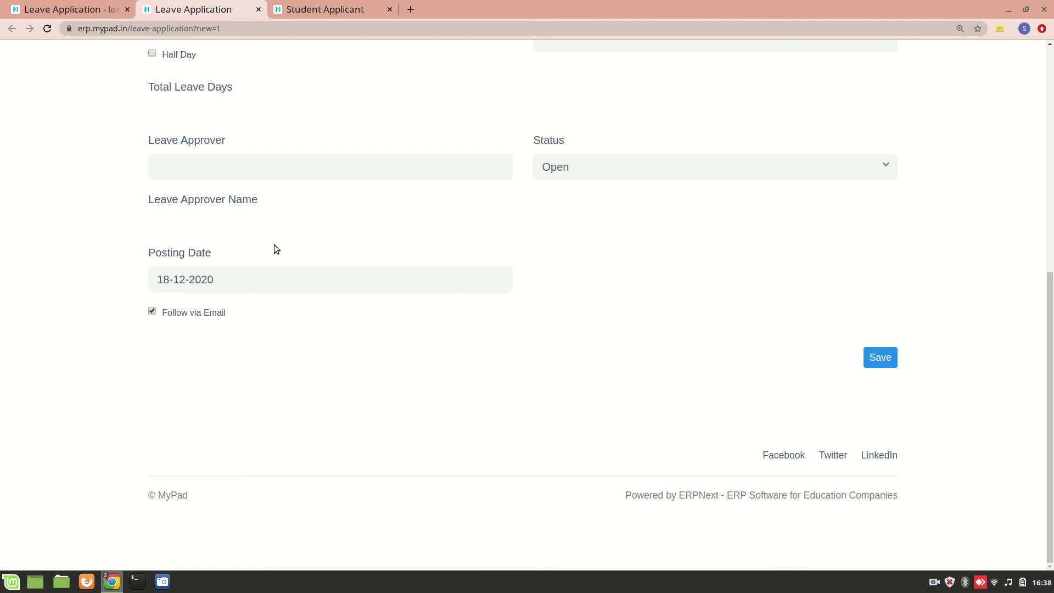
scroll(259, 233, up, 3)
scroll(259, 234, up, 4)
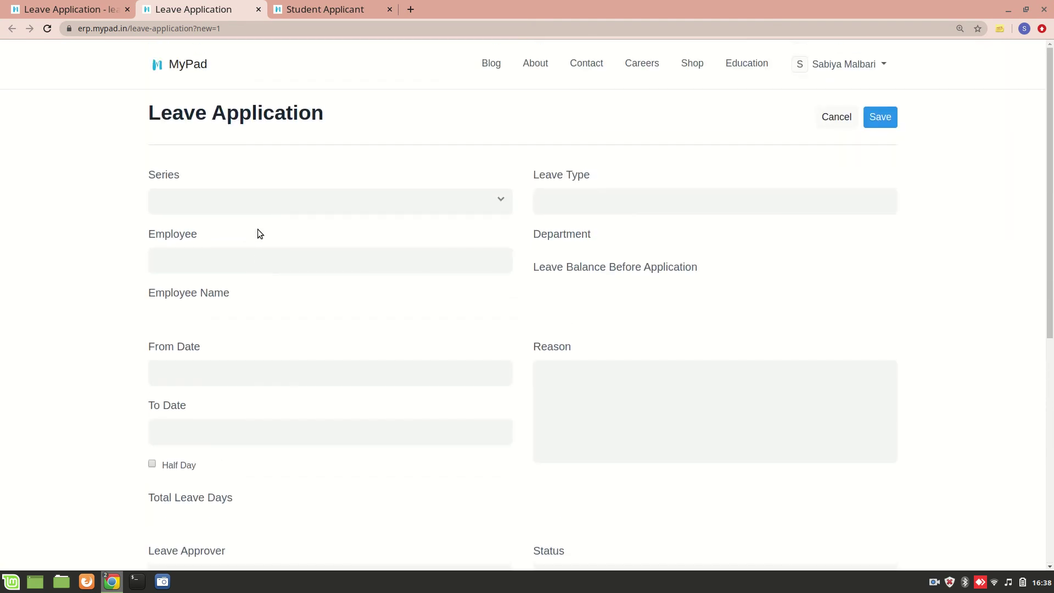
scroll(260, 233, down, 4)
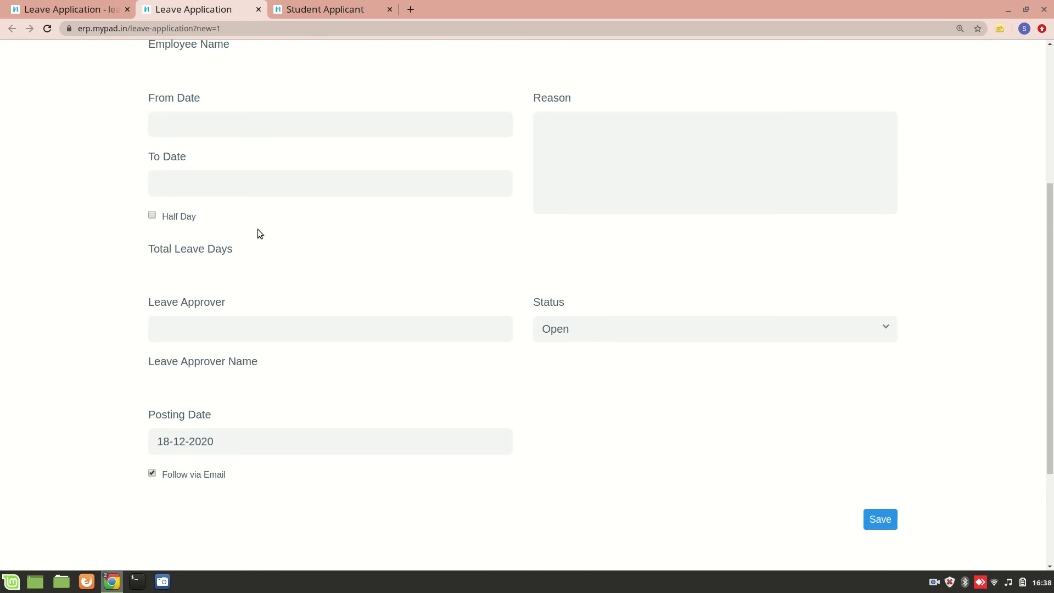
- Return to the web form's settings and review the Web Form Fields table and the Max Attachment Size setting
key(ctrl+Page_Up)
scroll(199, 275, down, 3)
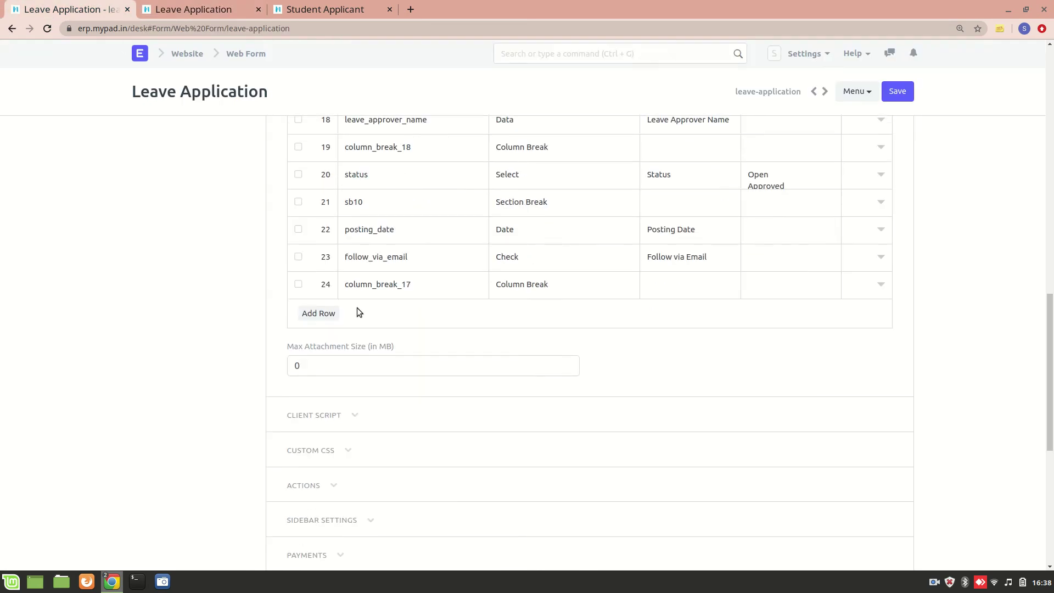
scroll(373, 306, up, 4)
scroll(269, 136, up, 3)
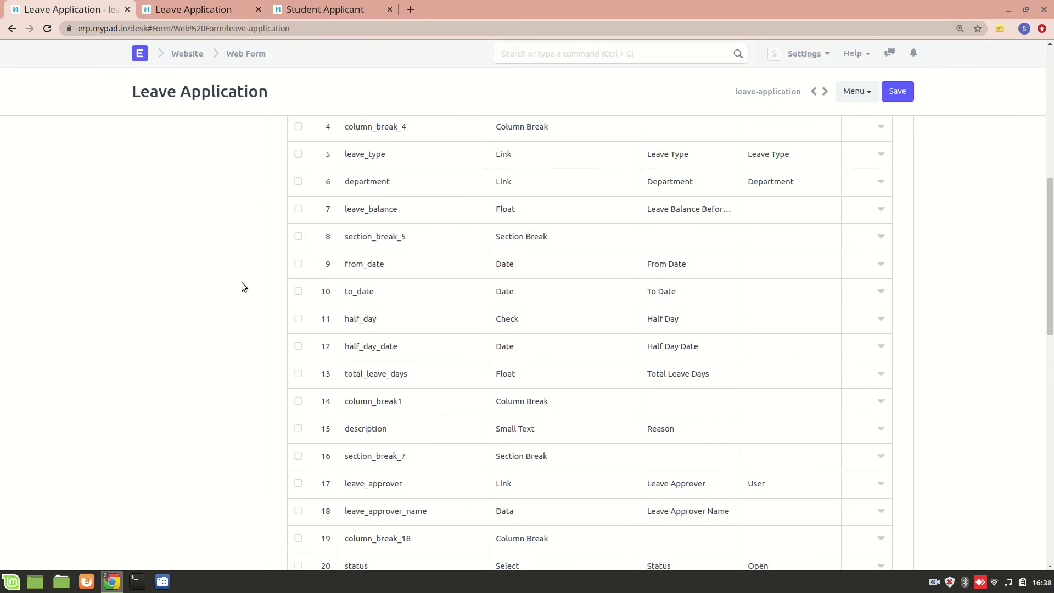
scroll(267, 280, down, 7)
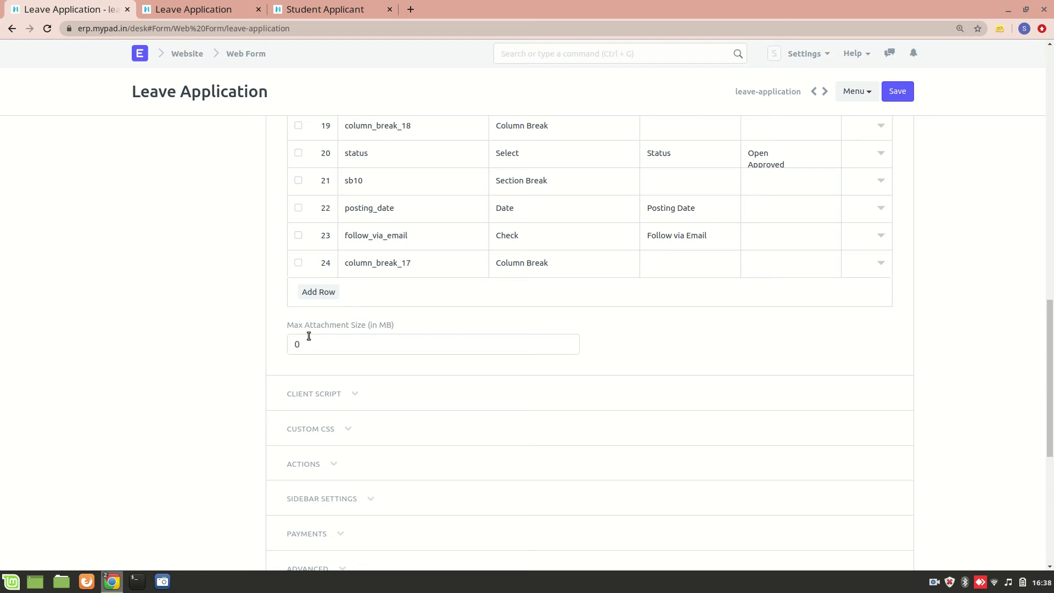
click(344, 344)
click(314, 349)
scroll(301, 311, up, 8)
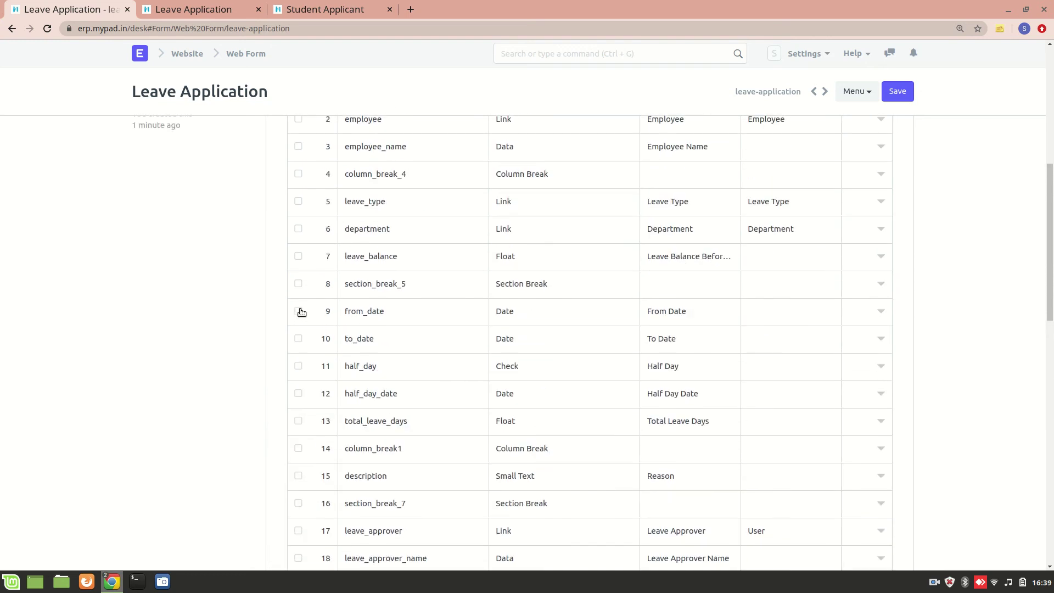
scroll(489, 204, up, 2)
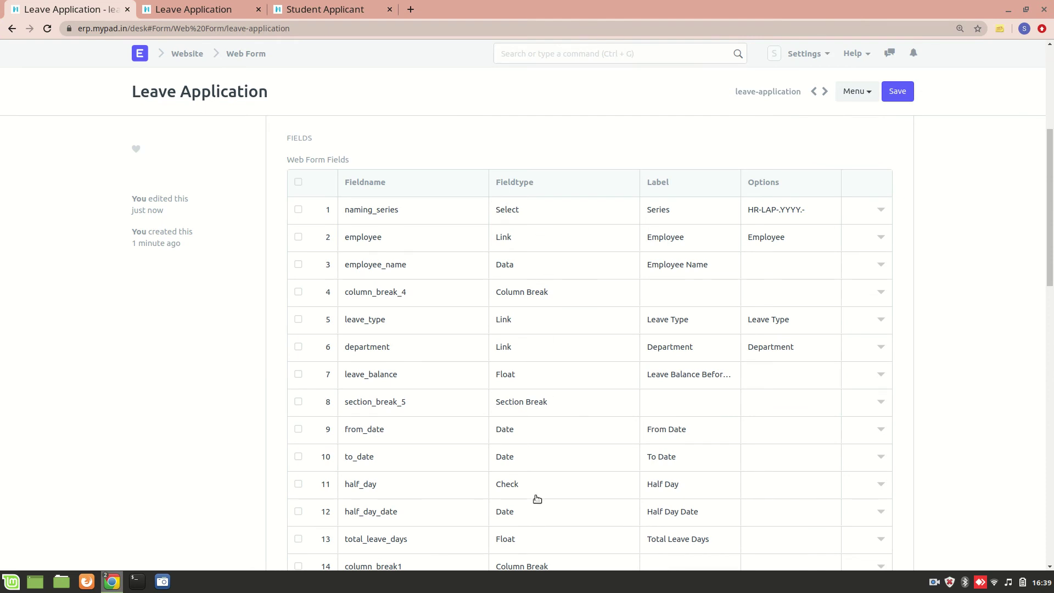
scroll(533, 519, down, 12)
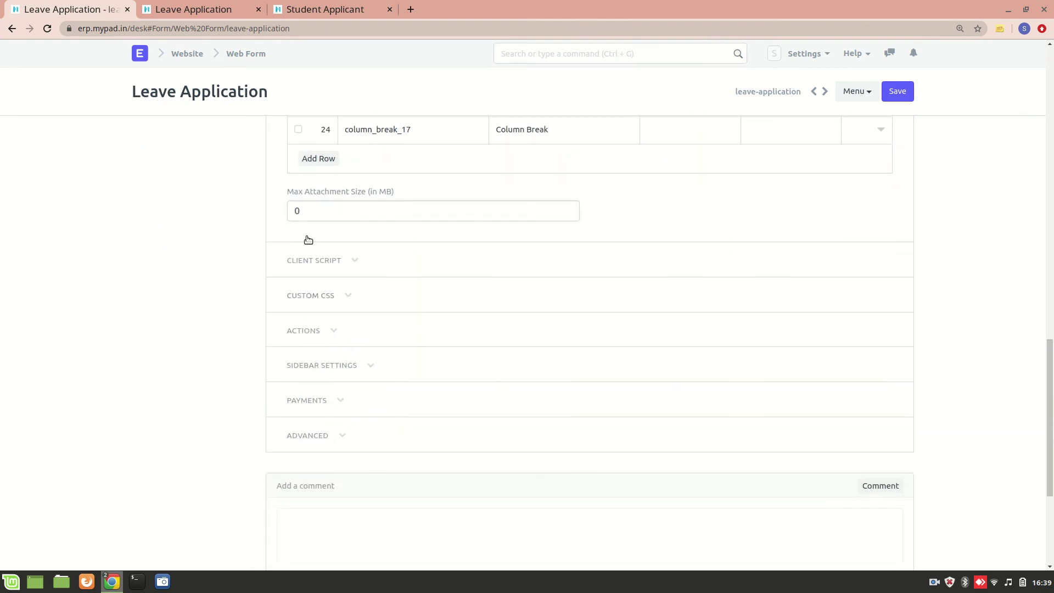
scroll(363, 285, up, 12)
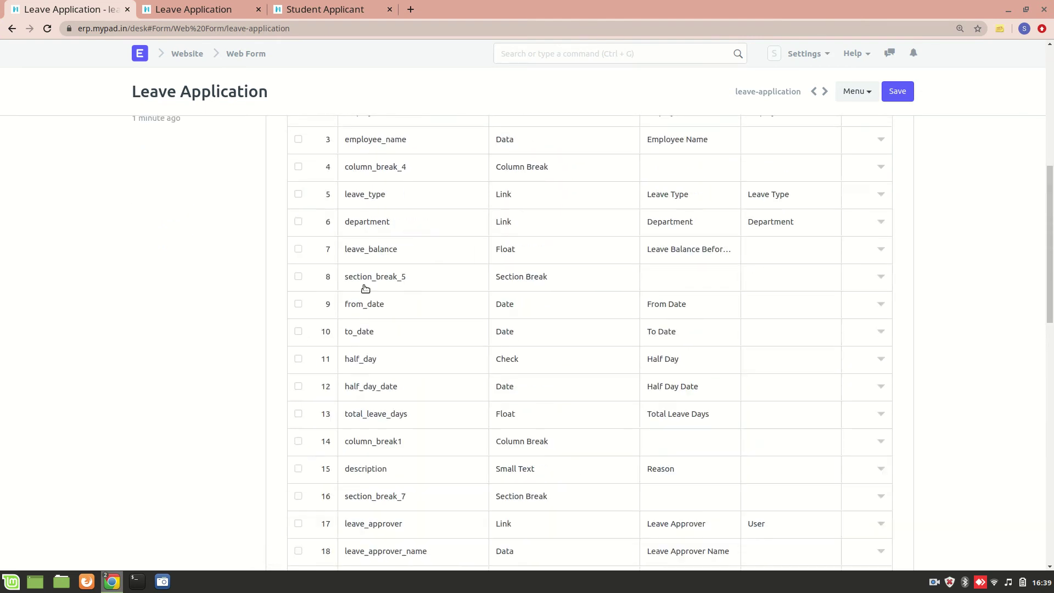
scroll(365, 289, up, 1)
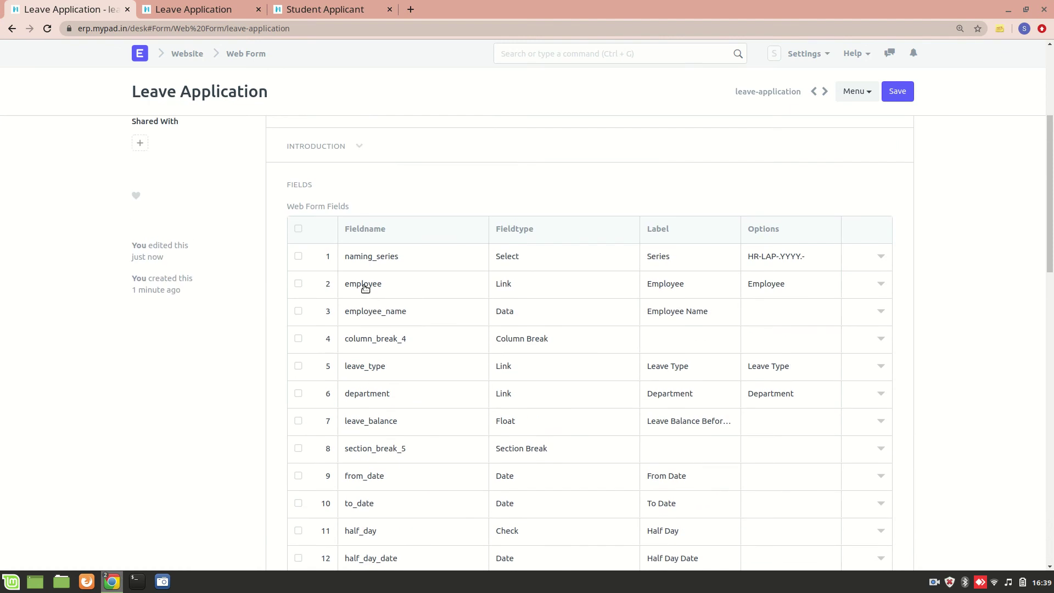
scroll(410, 361, down, 4)
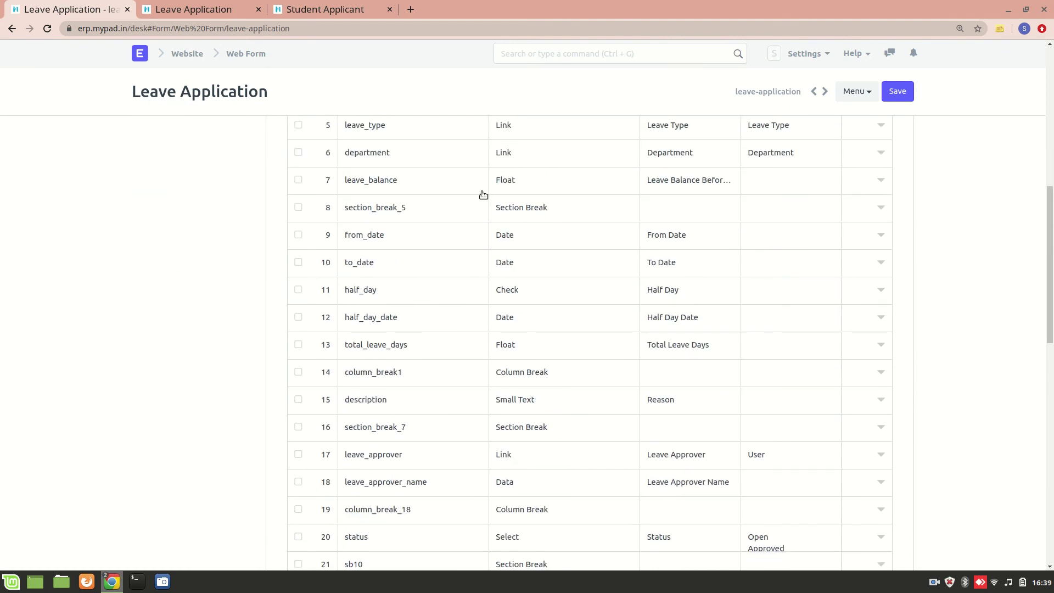
scroll(477, 316, down, 6)
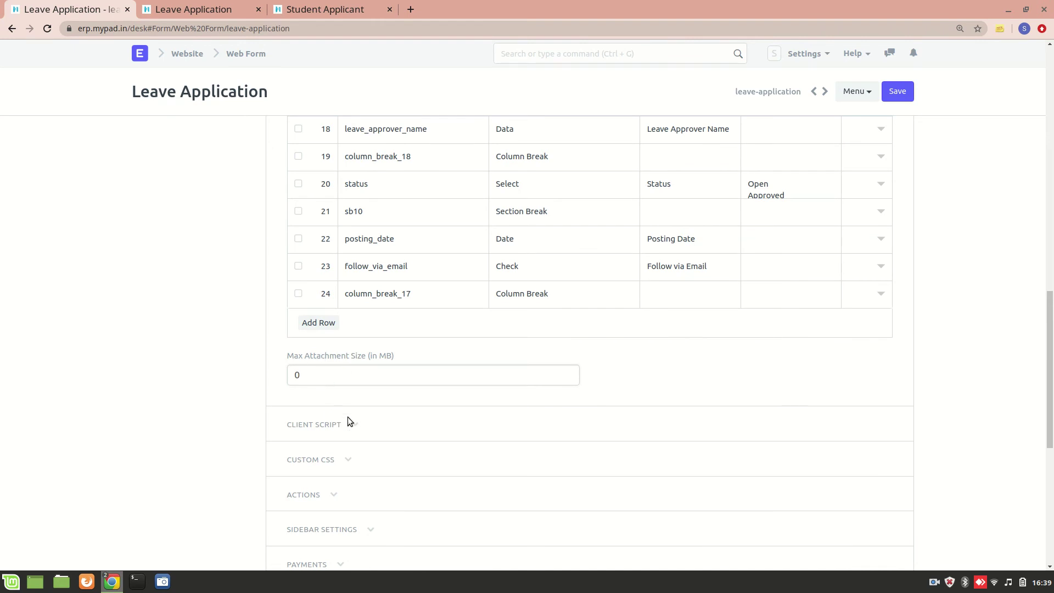
- Expand the web form's Client Script section and review its script editor and help reference
click(321, 421)
scroll(332, 426, down, 4)
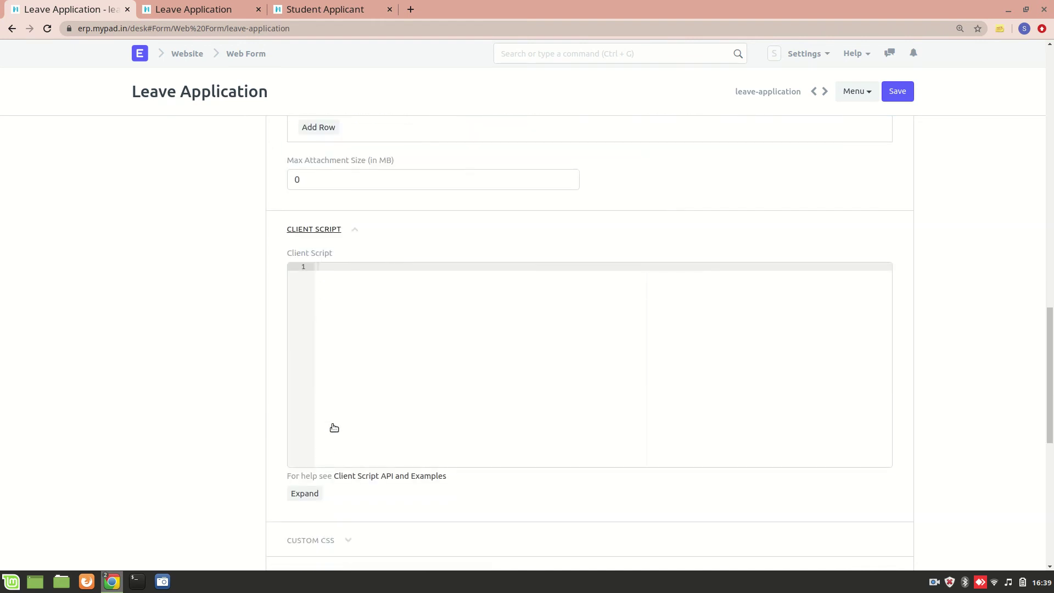
scroll(339, 348, down, 3)
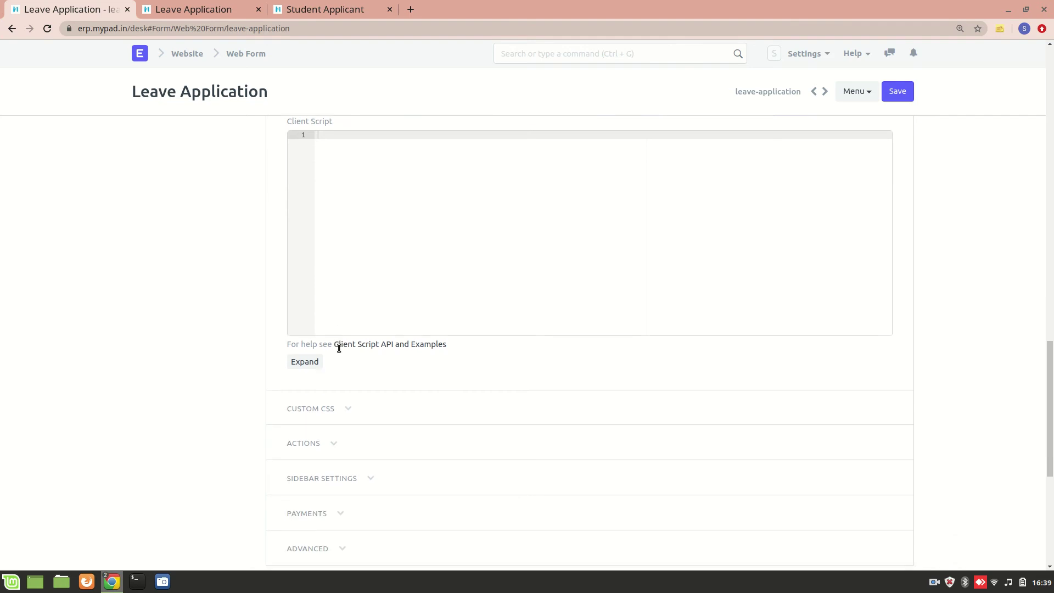
scroll(338, 347, up, 6)
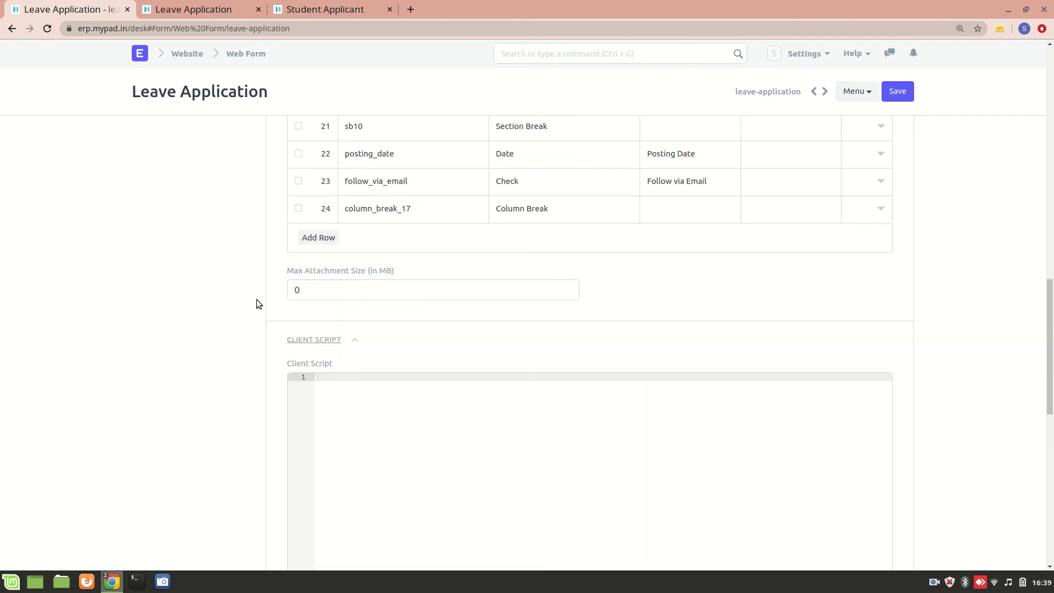
- Compare the published Leave Application page with the web form's settings, looking over the page's fields
click(218, 4)
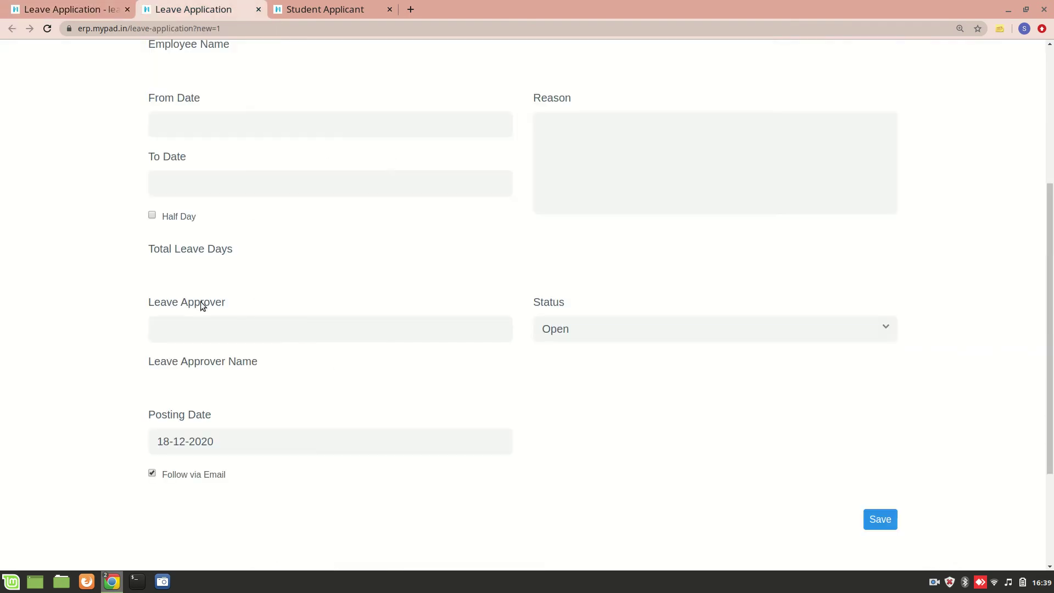
click(70, 5)
click(198, 9)
scroll(239, 220, up, 5)
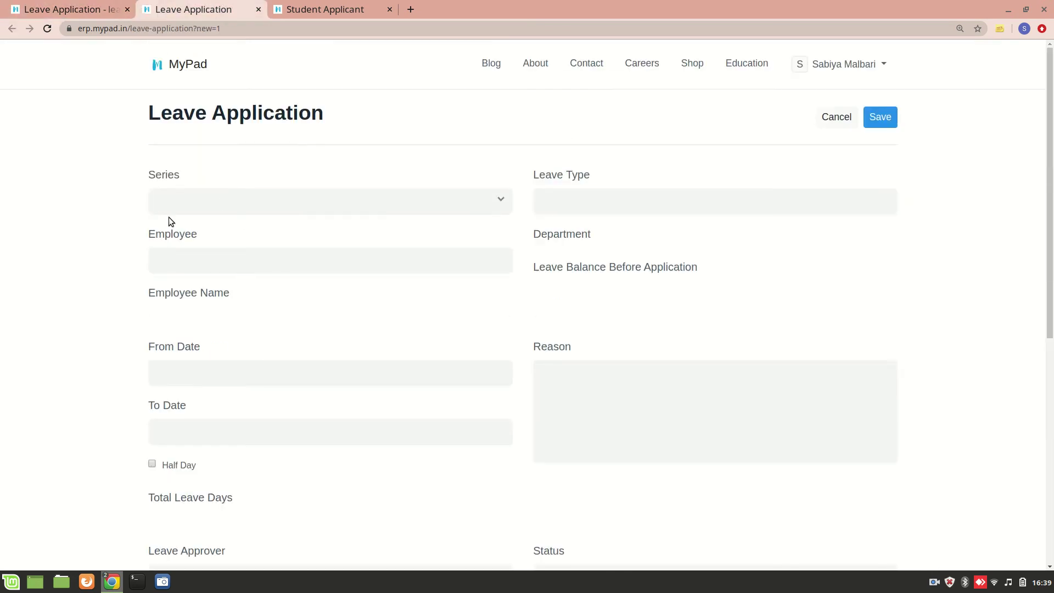
click(94, 7)
scroll(333, 330, down, 5)
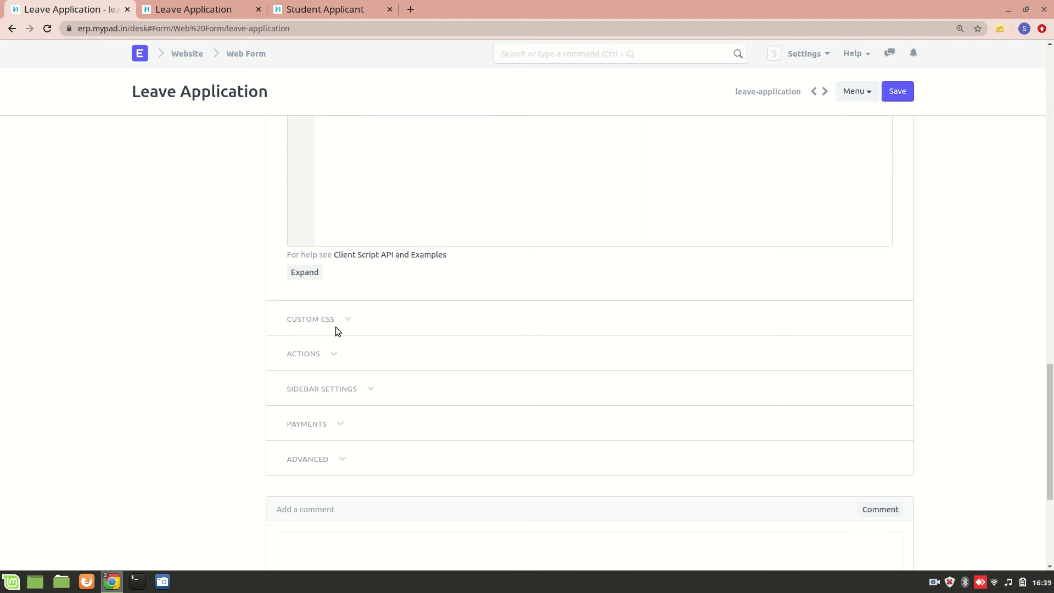
- Expand the web form's Custom CSS and Actions sections and review the button label, success message and success URL settings
click(330, 321)
scroll(329, 438, down, 2)
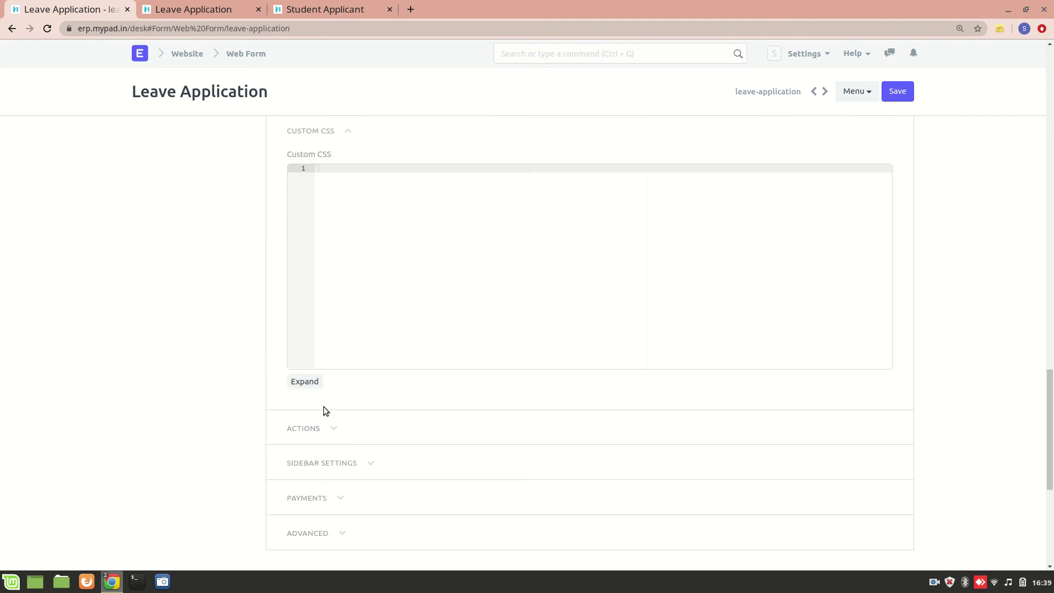
click(328, 427)
scroll(328, 425, down, 5)
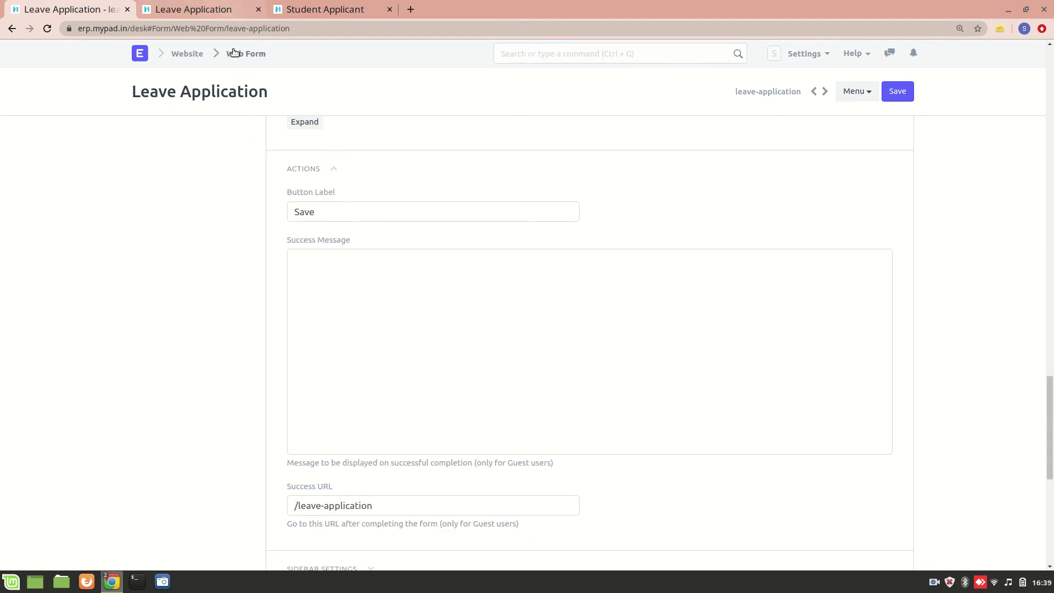
- Try the published Leave Application form with series HR-LAP-.YYYY.-, leave type Leave Without Pay and the first listed employee
click(195, 9)
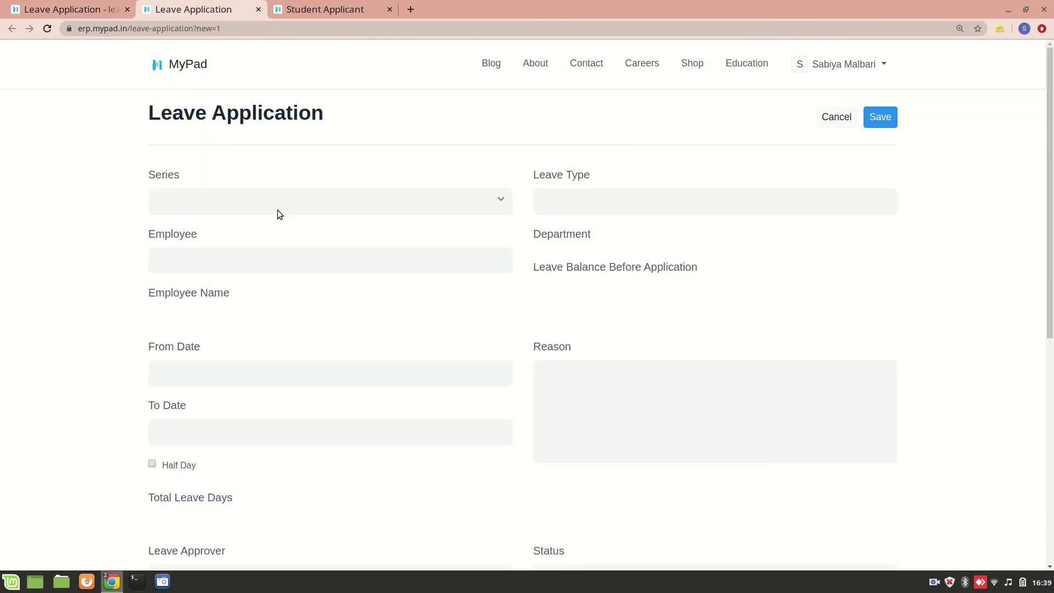
click(233, 192)
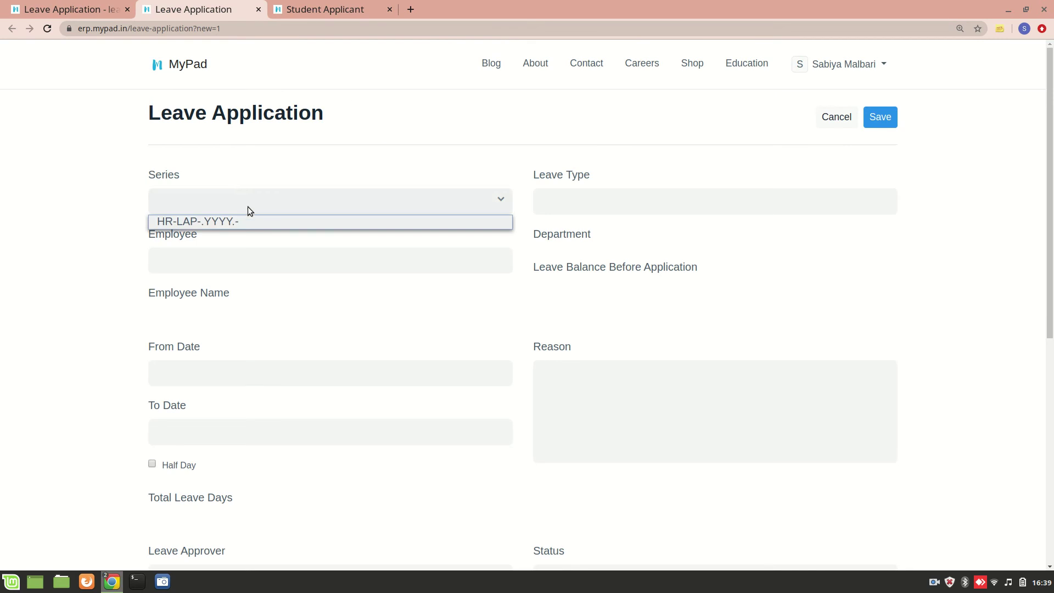
click(258, 220)
click(546, 191)
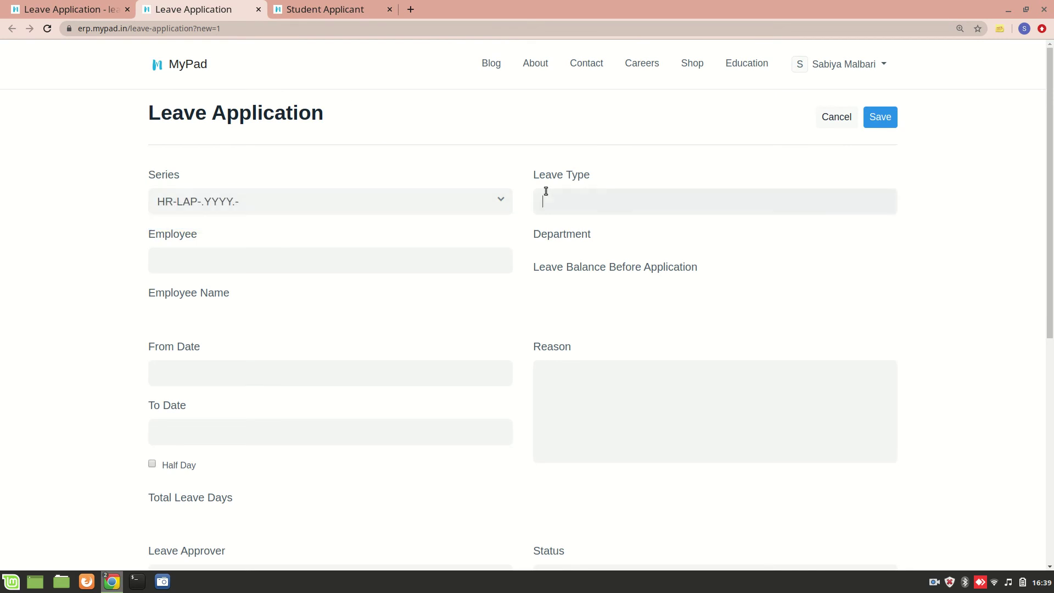
click(600, 255)
click(435, 267)
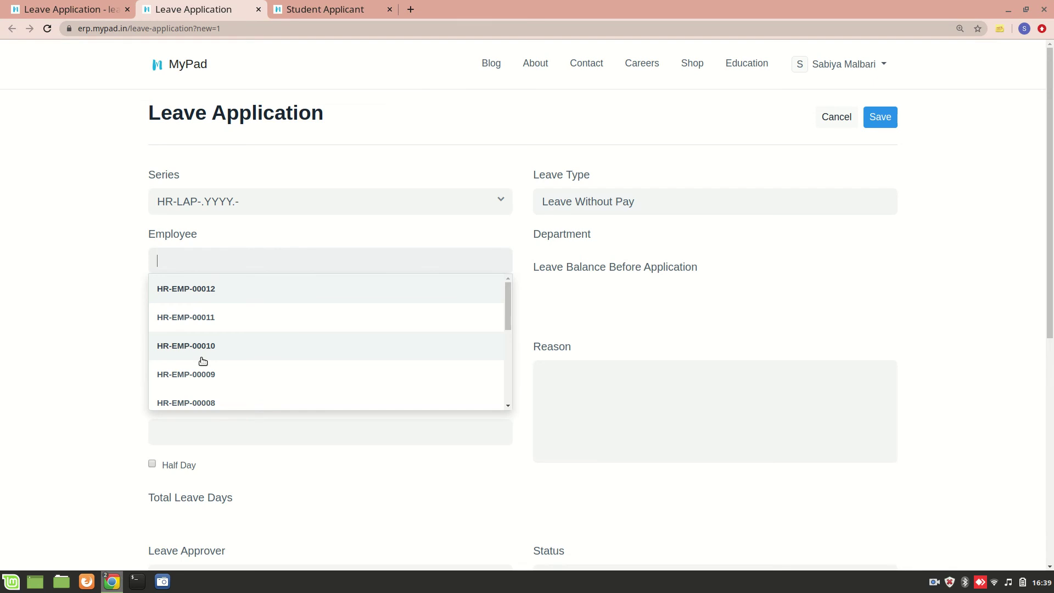
click(234, 290)
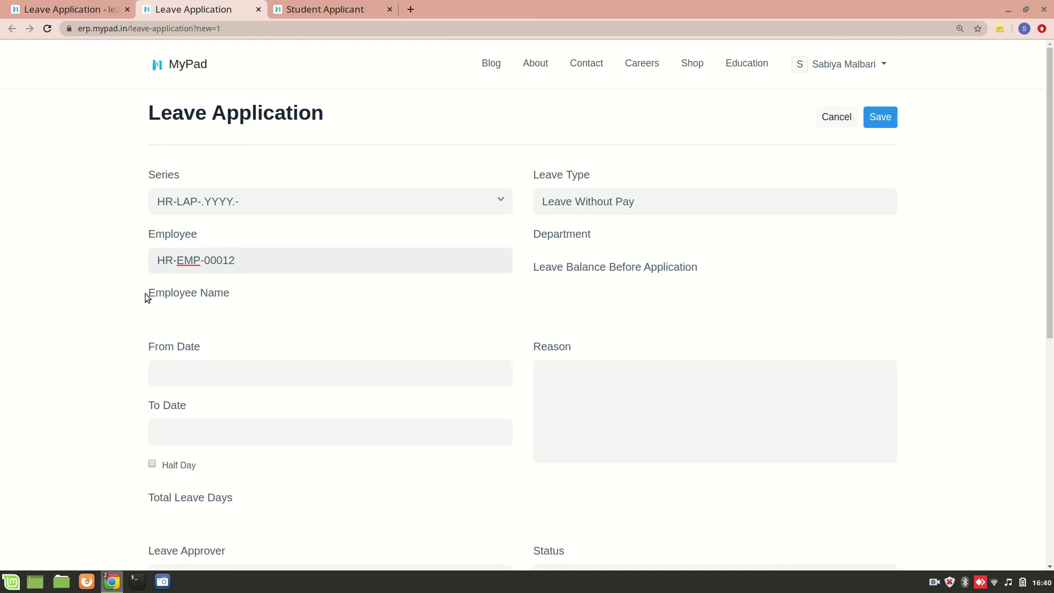
- Delete the employee_name row from the web form's Web Form Fields table and save the form
click(71, 8)
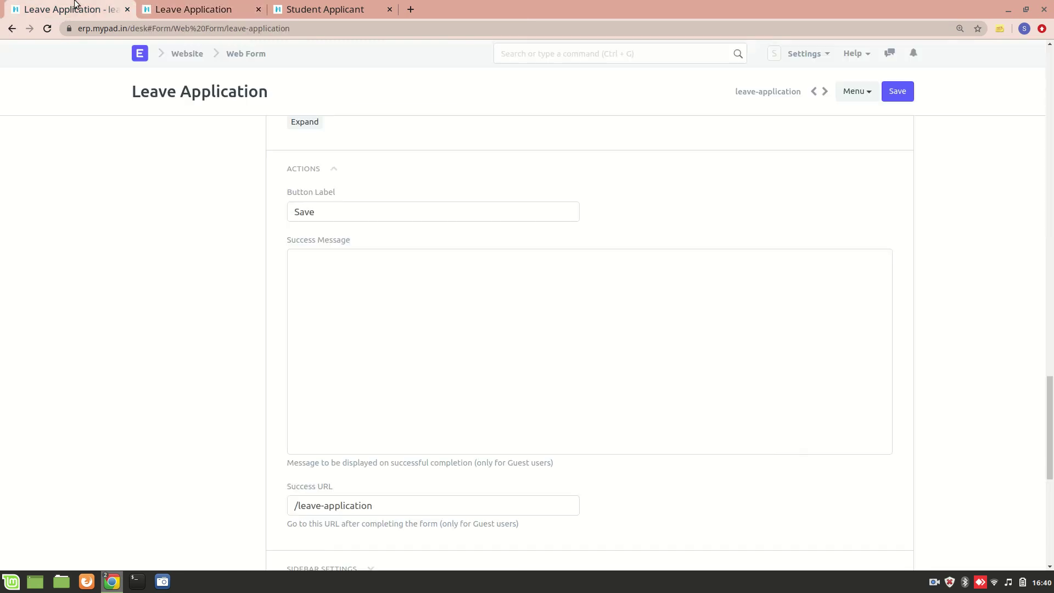
scroll(236, 331, up, 4)
scroll(236, 330, up, 2)
click(212, 9)
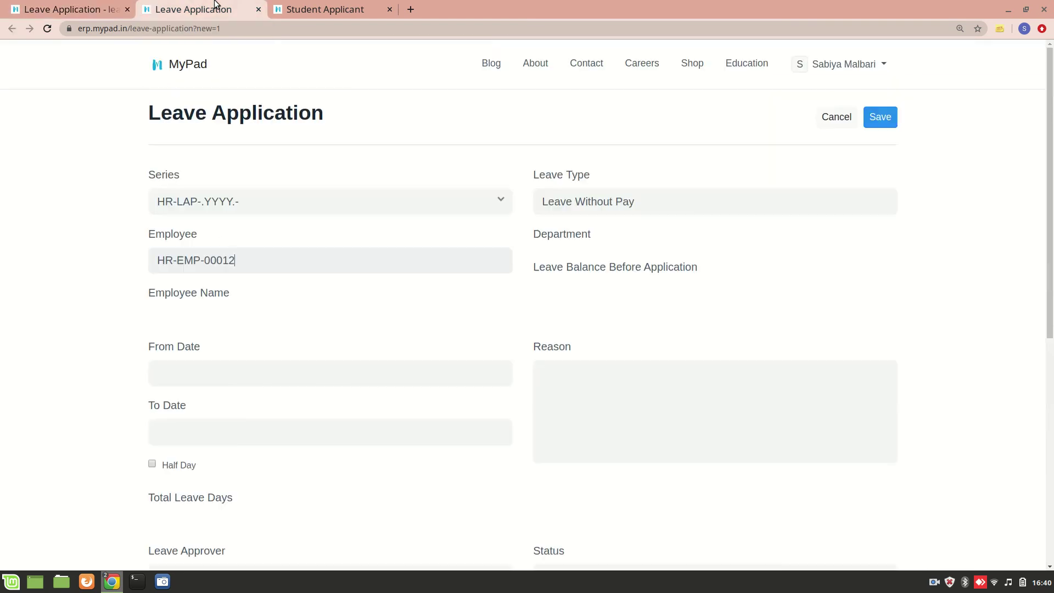
click(71, 8)
scroll(199, 274, up, 10)
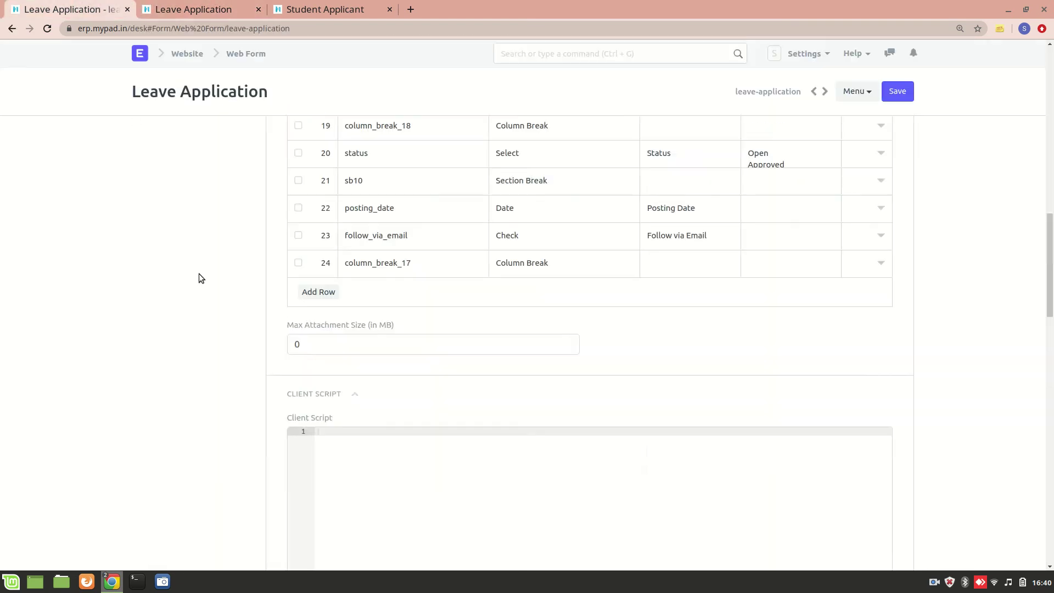
scroll(199, 273, up, 4)
click(298, 273)
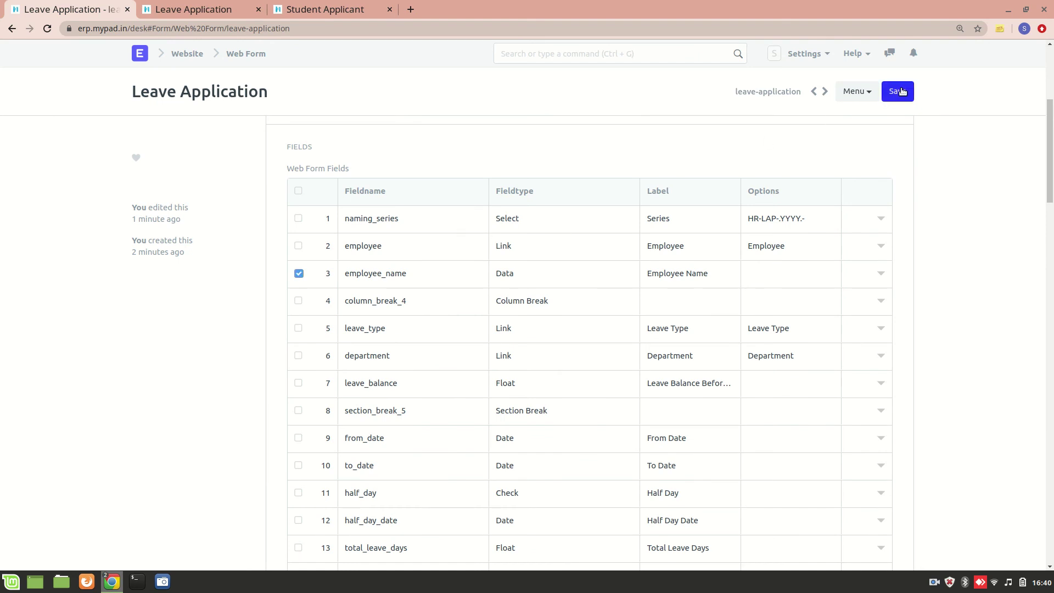
scroll(600, 457, down, 10)
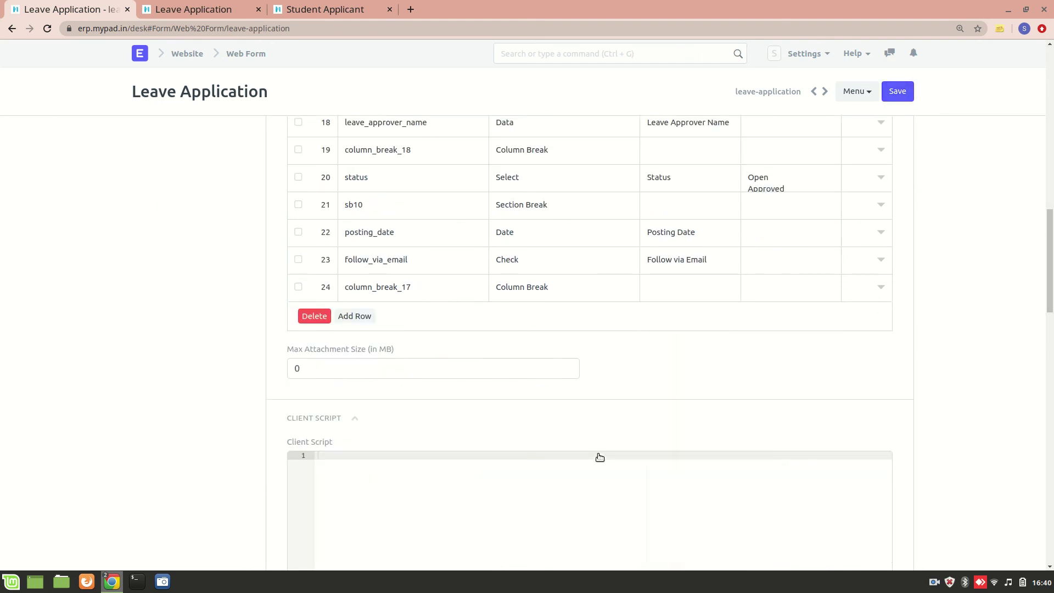
click(314, 315)
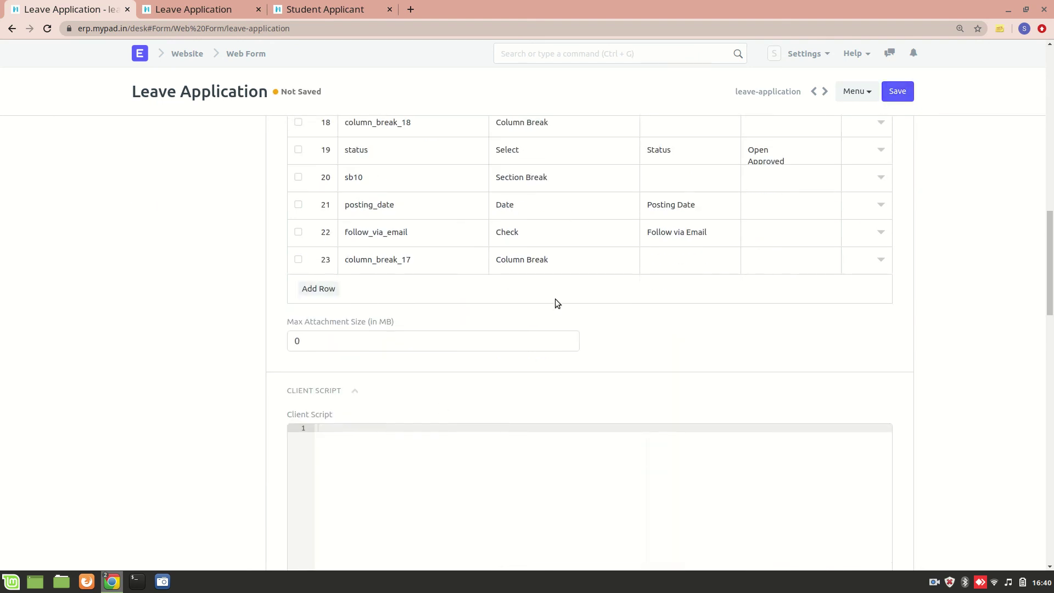
click(898, 91)
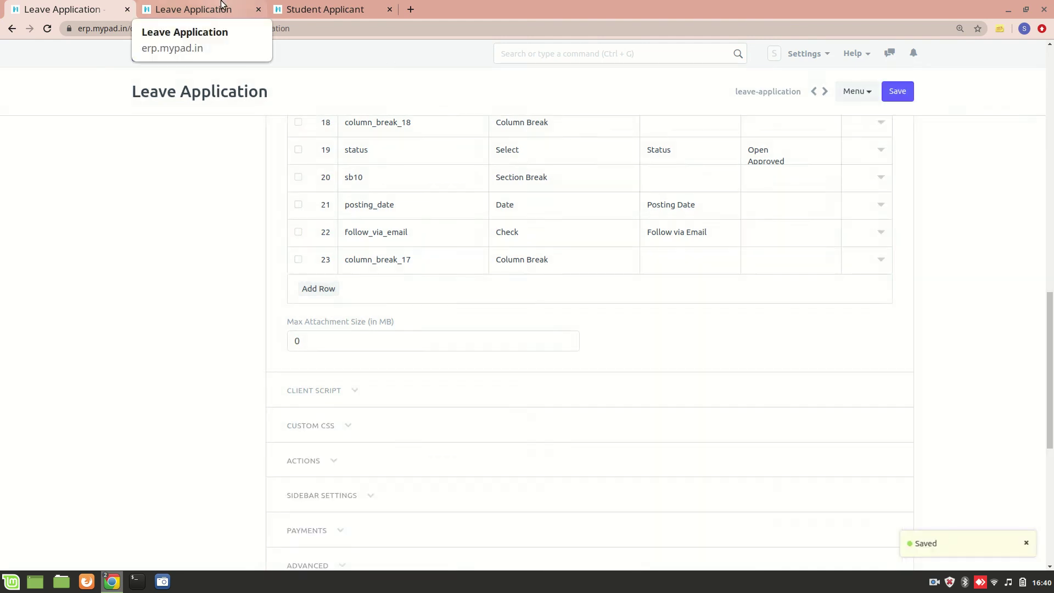
- Reload the published Leave Application page and choose series HR-LAP-.YYYY.-, leave type Leave Without Pay and the first listed employee
click(222, 8)
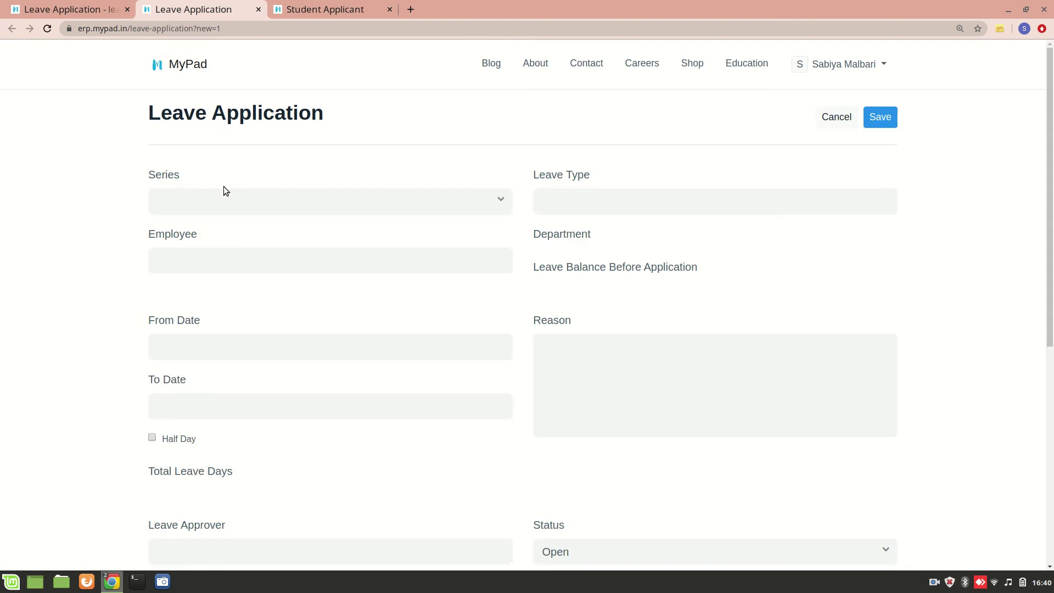
click(247, 209)
click(252, 219)
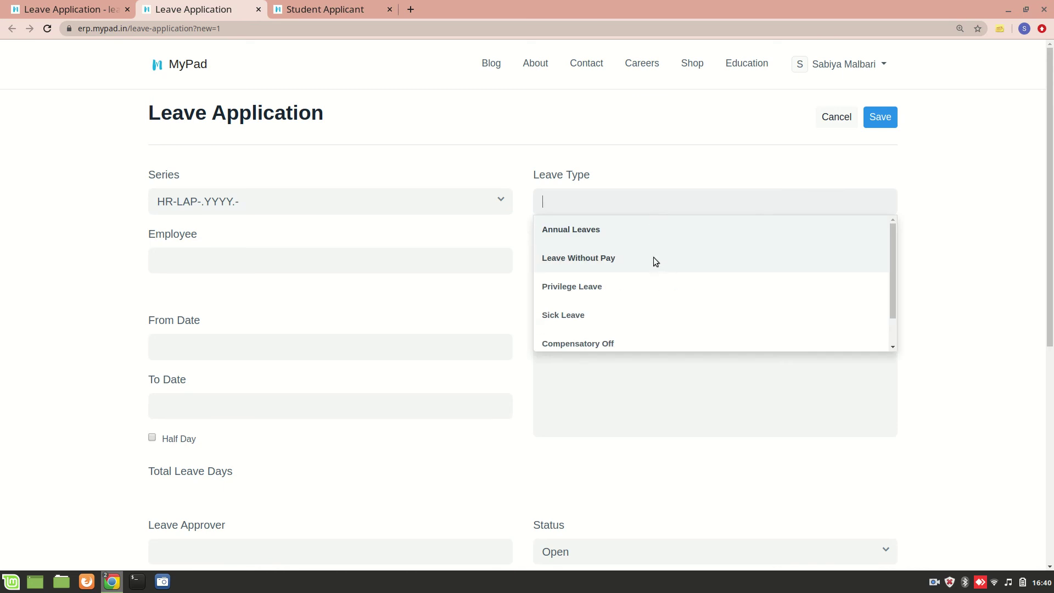
click(653, 258)
click(446, 251)
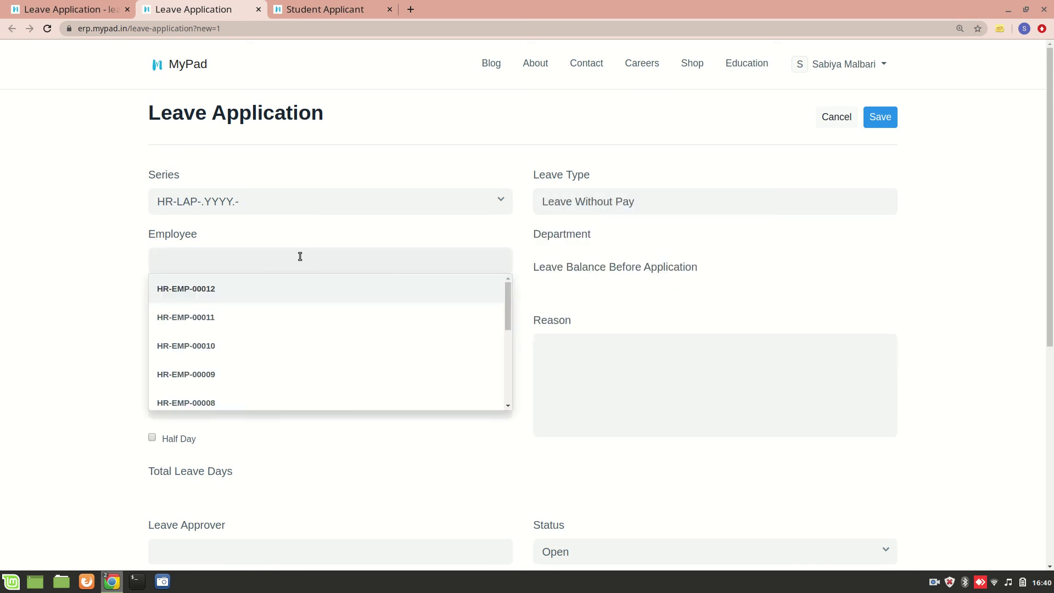
click(268, 288)
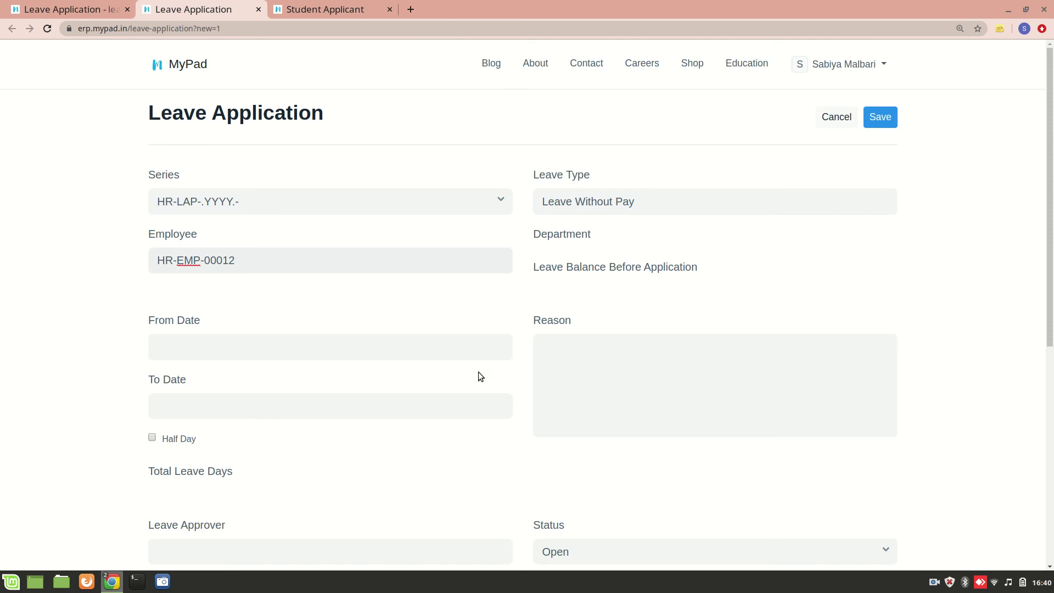
- Set the leave application's From Date to 21-12-2020 and its To Date to 23-12-2020
scroll(386, 362, down, 3)
click(271, 252)
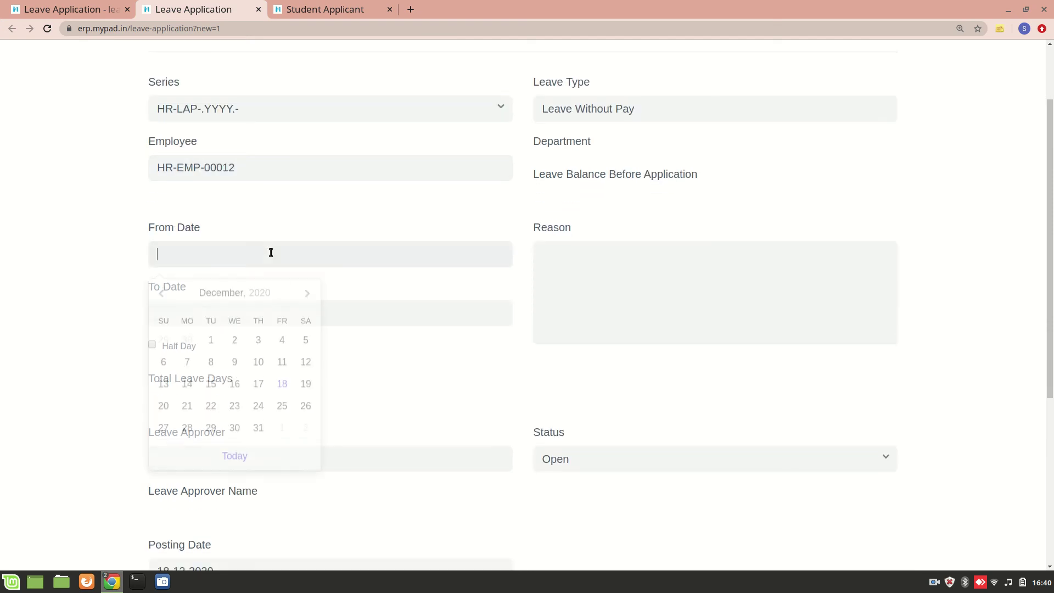
click(191, 400)
click(237, 312)
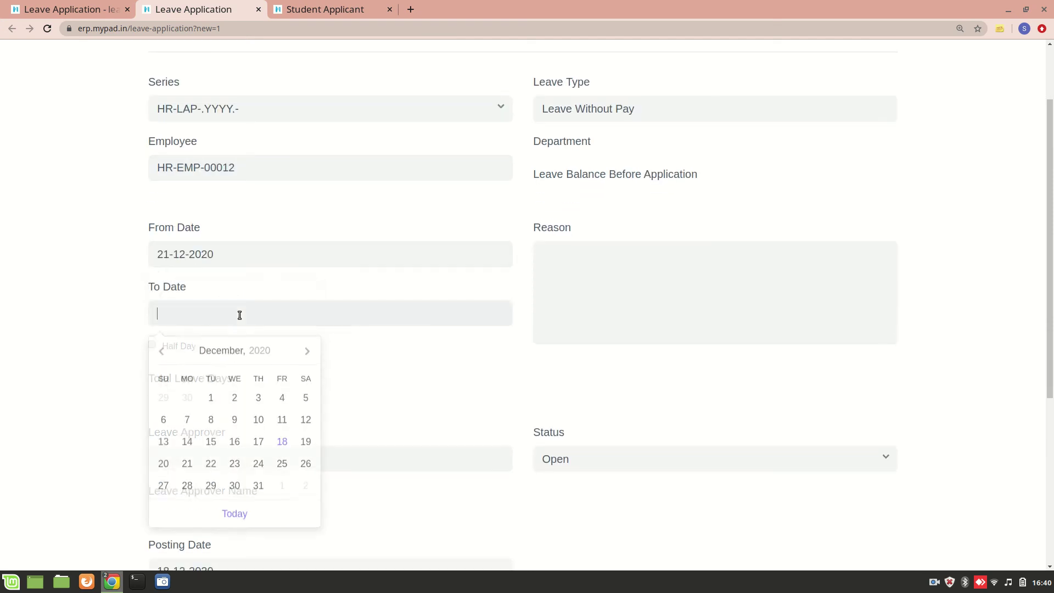
click(235, 463)
- Select the leave approver's e-mail address from the list and leave the application's status at Open
scroll(428, 309, down, 3)
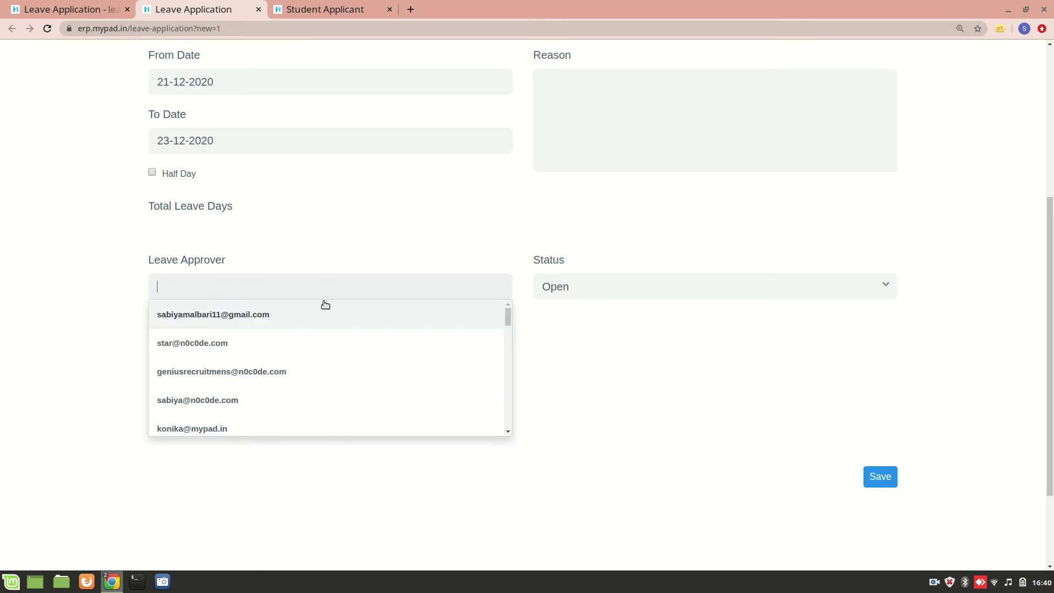
scroll(306, 374, down, 10)
scroll(307, 376, down, 4)
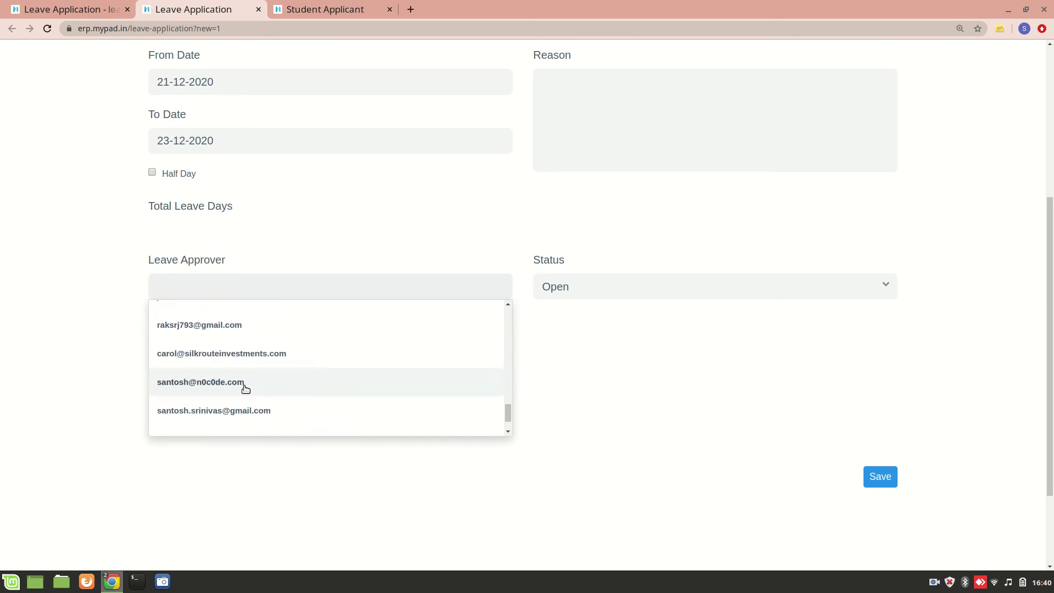
click(246, 384)
scroll(398, 420, down, 1)
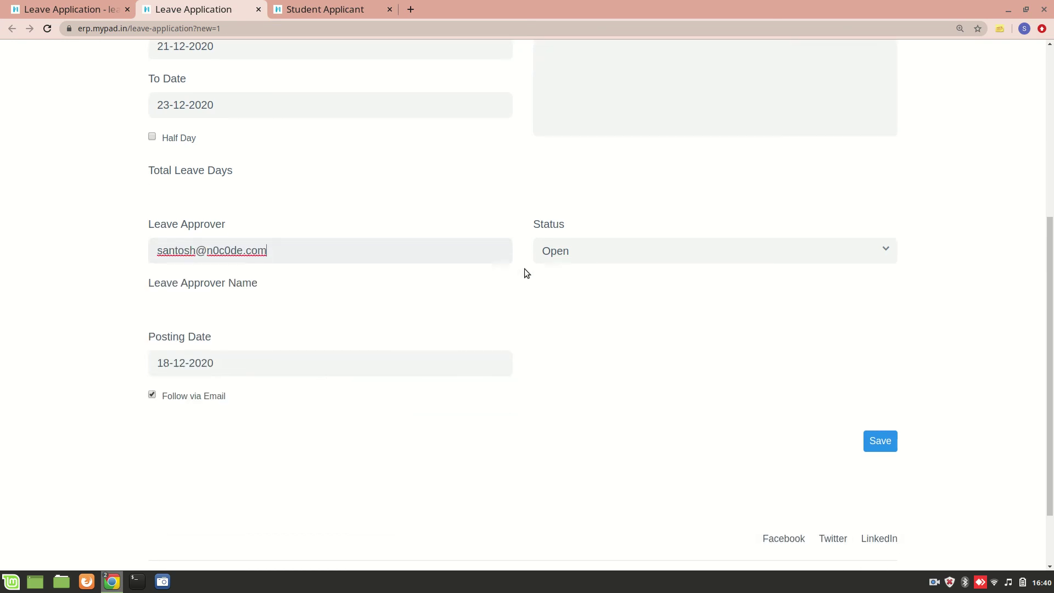
click(581, 259)
click(587, 257)
- Save the completed leave application on the website and dismiss the resulting messages
click(882, 442)
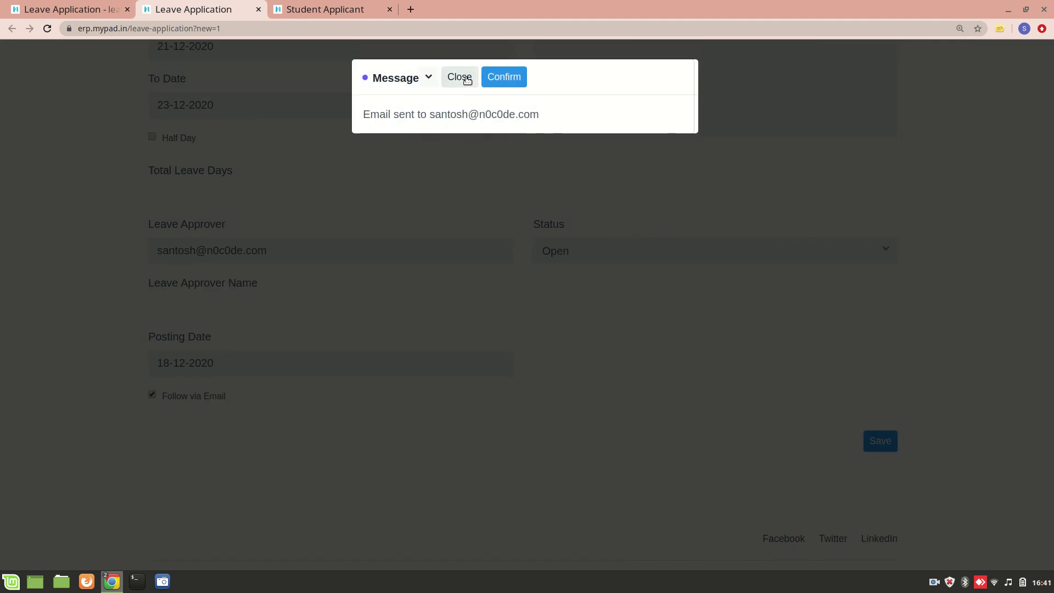
click(467, 79)
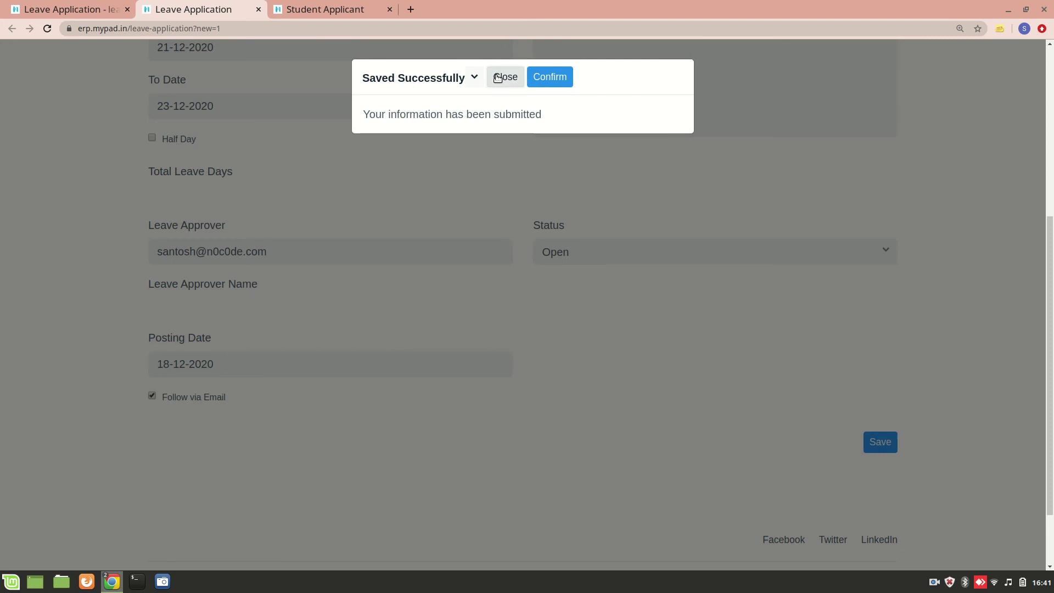
click(498, 77)
- Duplicate the web form's browser tab and go to the desk home page in the copy
click(83, 8)
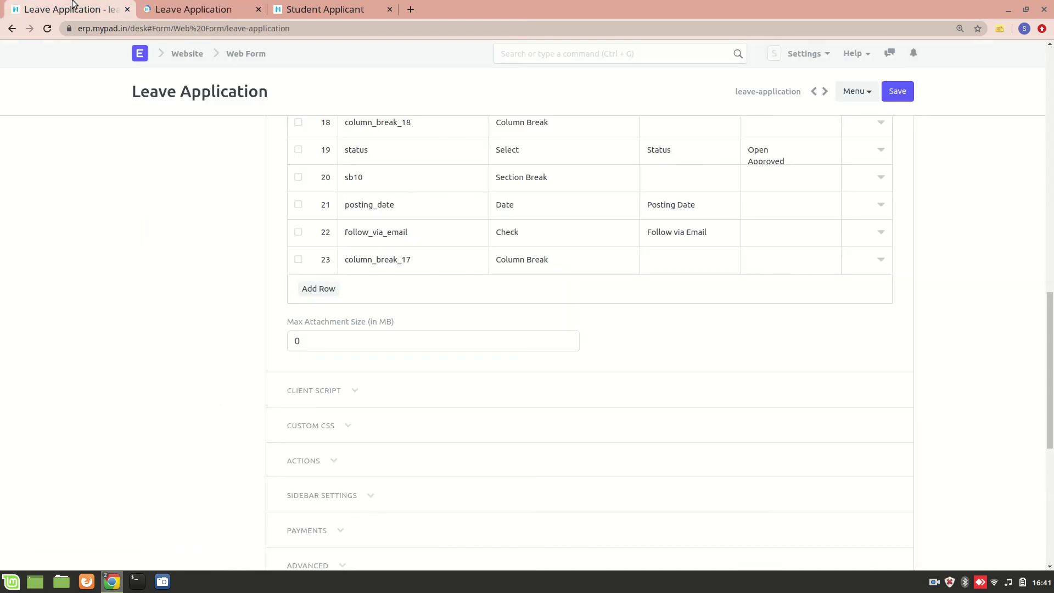
right_click(73, 2)
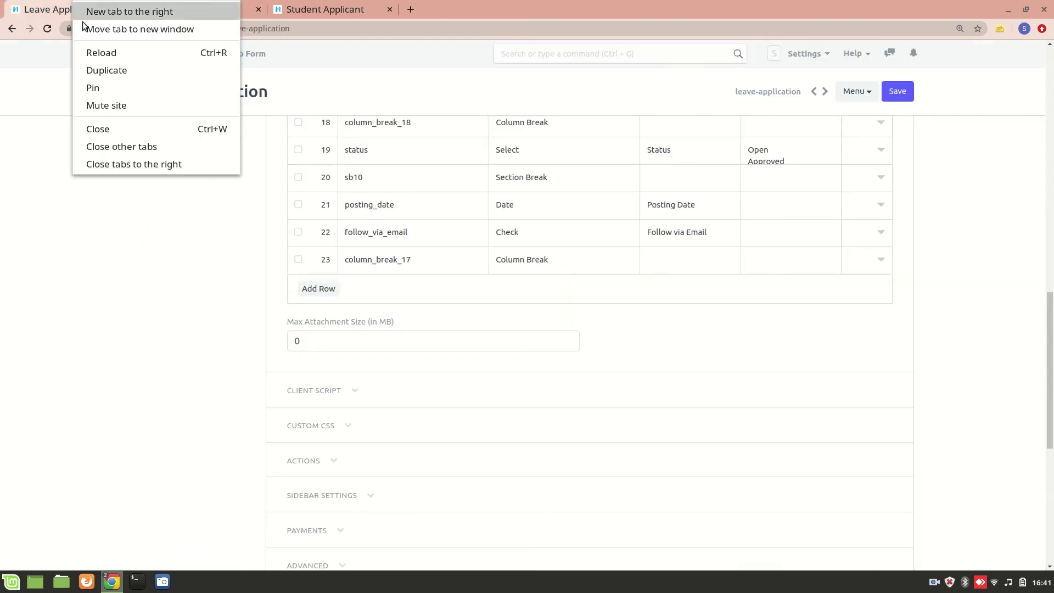
click(105, 69)
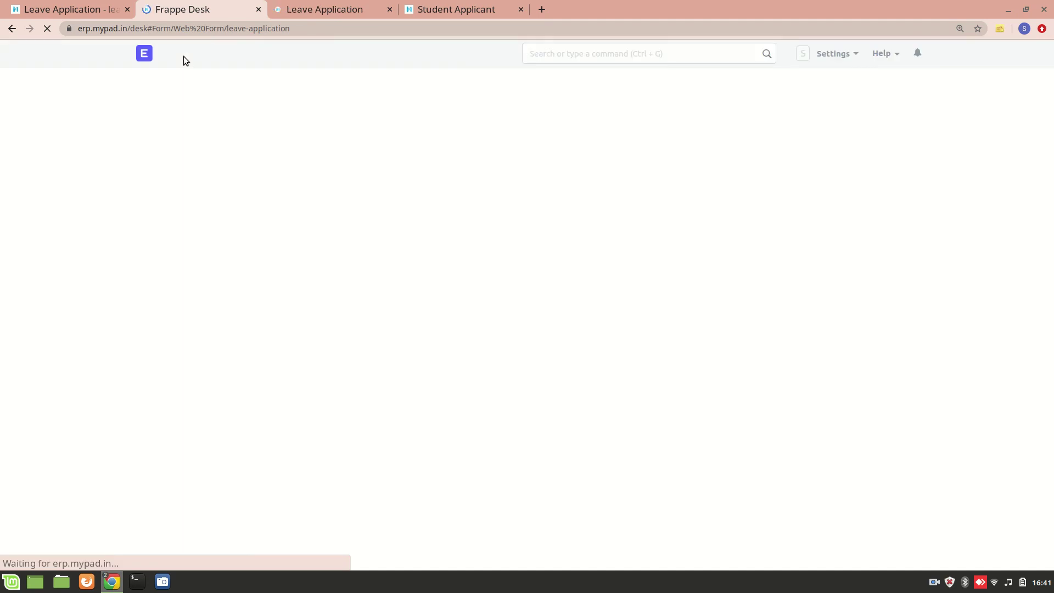
click(147, 55)
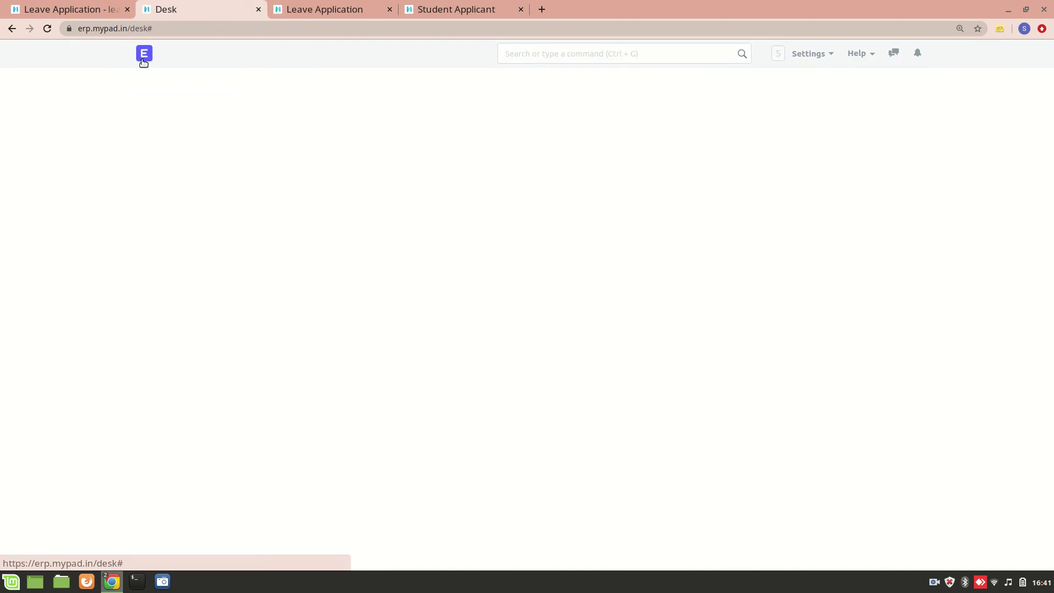
- Open the HR module's Leave Application list and review the draft application starting 21-12-2020
click(144, 246)
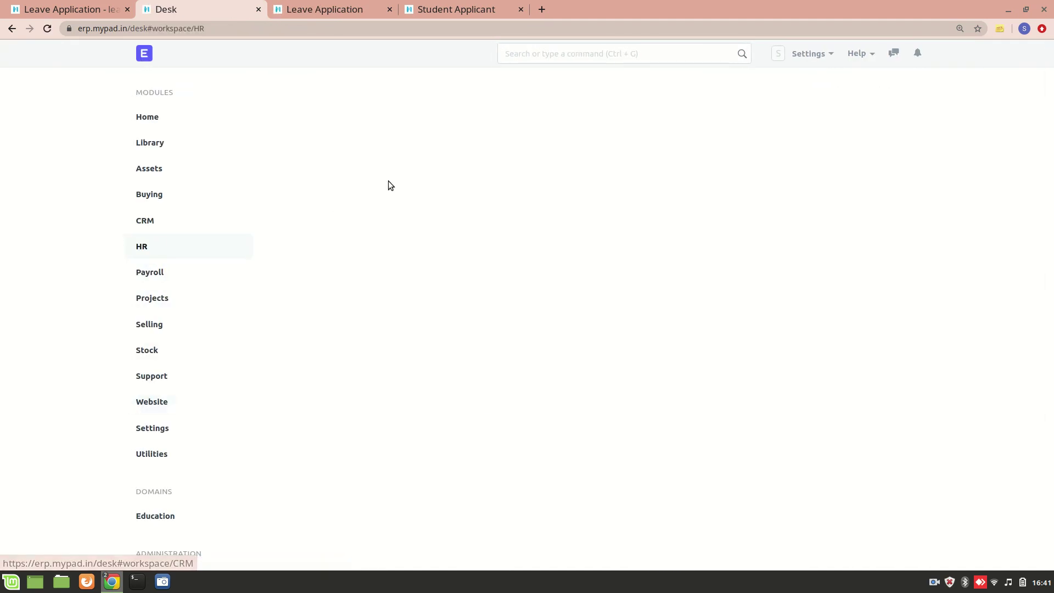
scroll(381, 312, down, 10)
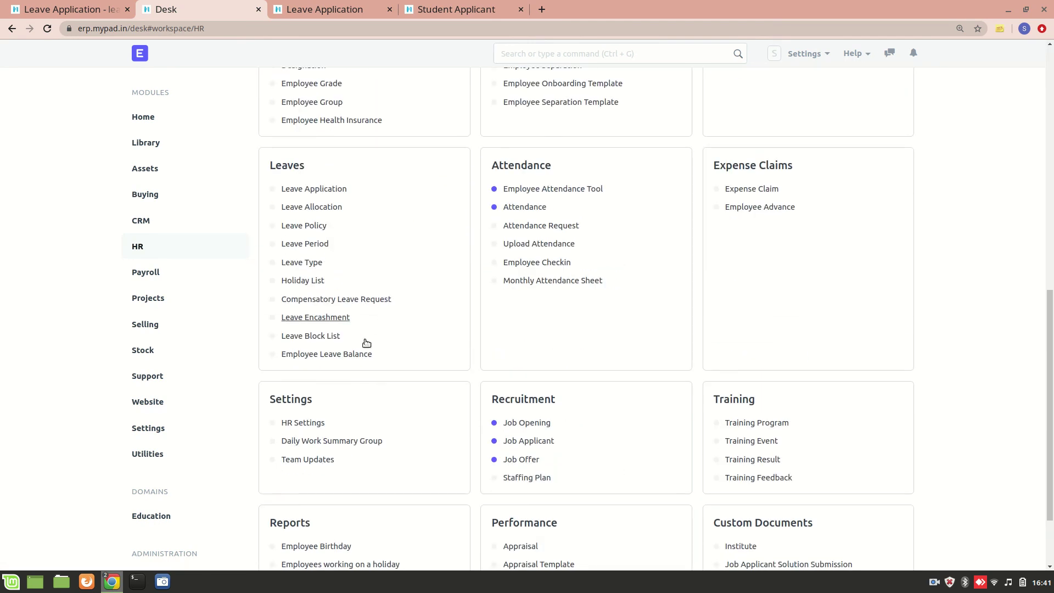
click(323, 192)
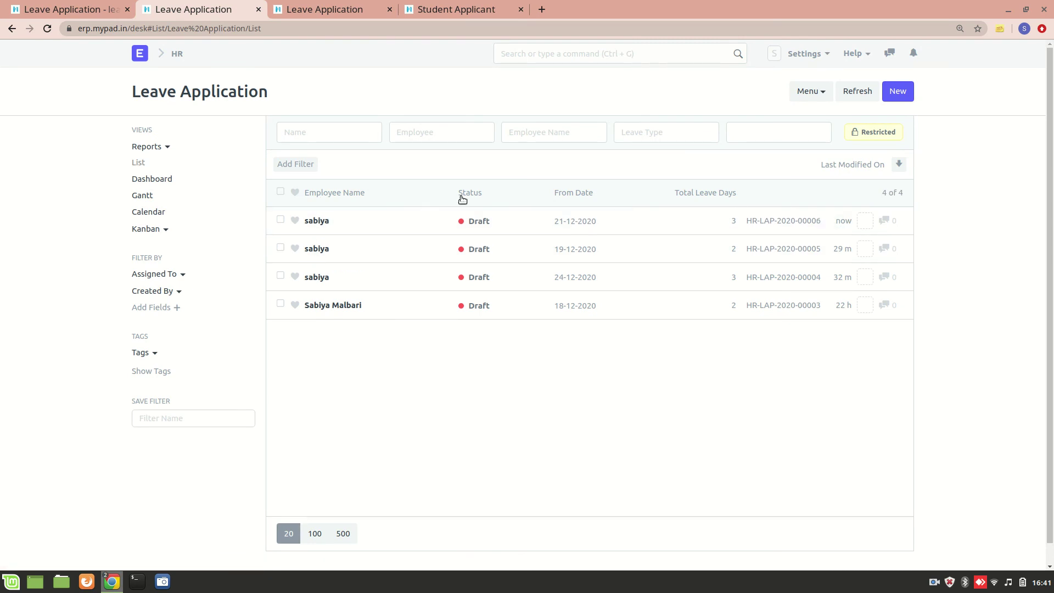
click(319, 220)
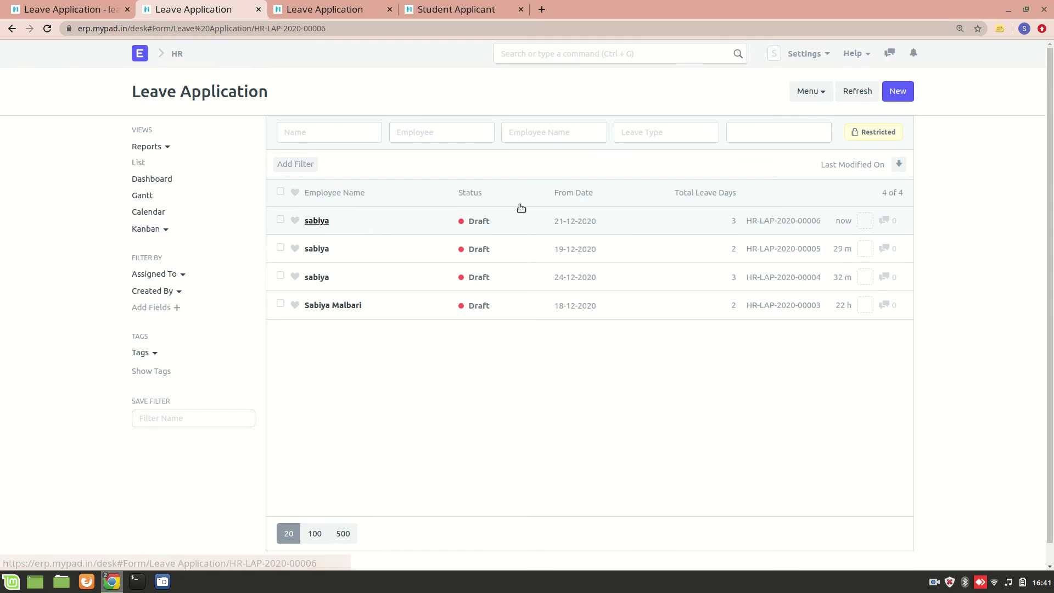
scroll(442, 412, down, 10)
scroll(442, 411, up, 10)
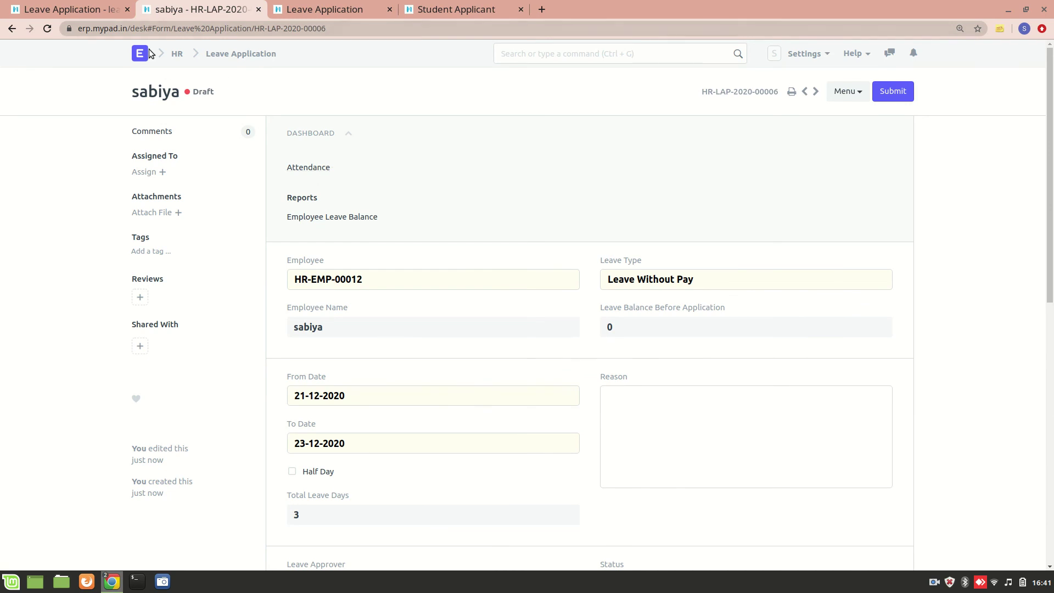
- Delete the status field from the Leave Application web form's fields and save the form
click(88, 10)
scroll(345, 268, up, 2)
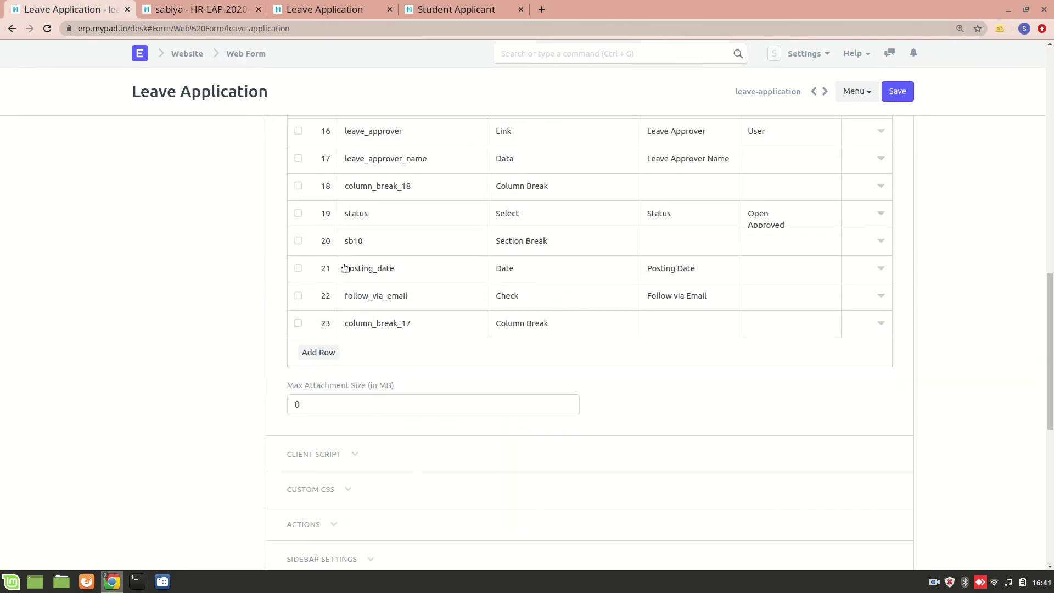
click(298, 213)
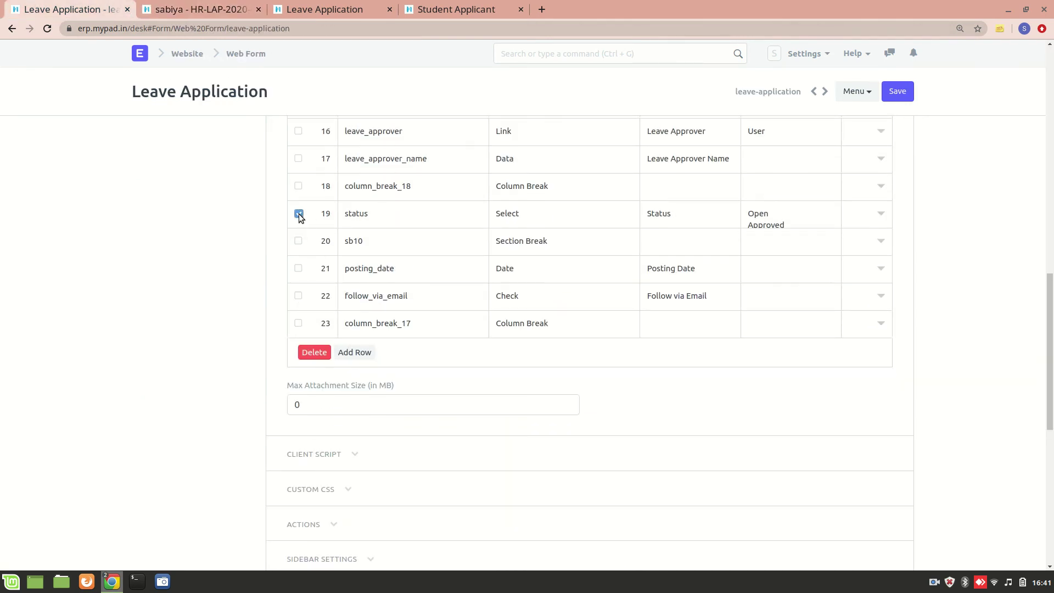
click(313, 352)
click(896, 94)
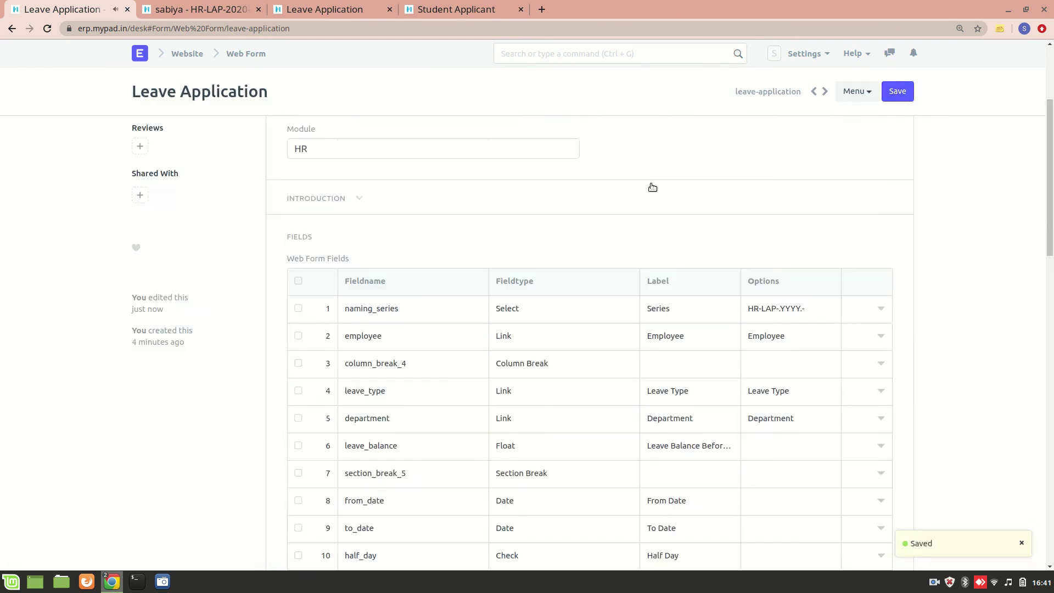
- Examine the Leave Application page on the website, from the Series field down to Follow via Email
click(245, 4)
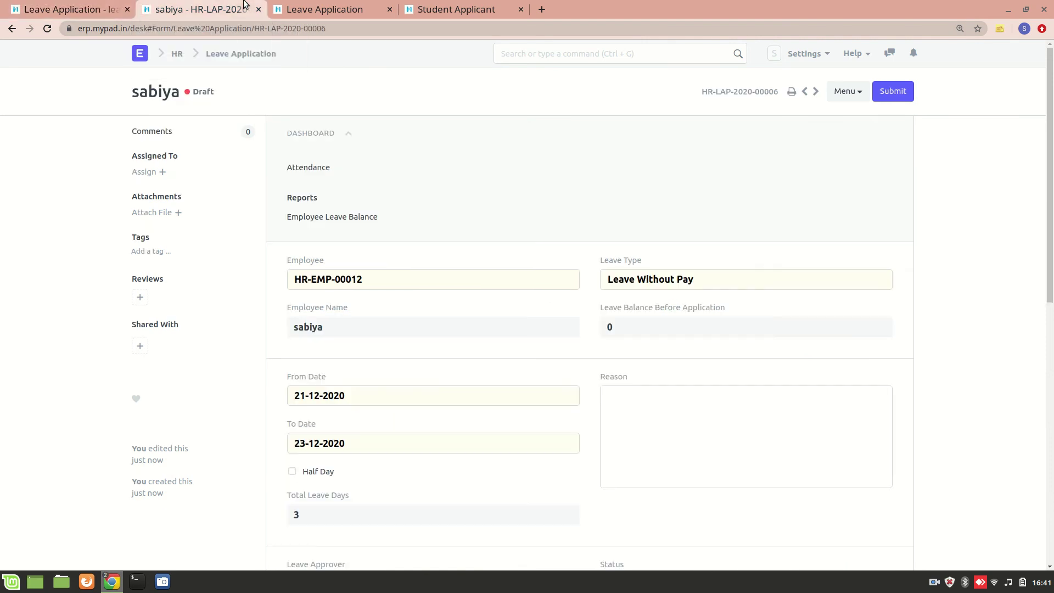
click(86, 5)
scroll(278, 223, down, 10)
click(382, 7)
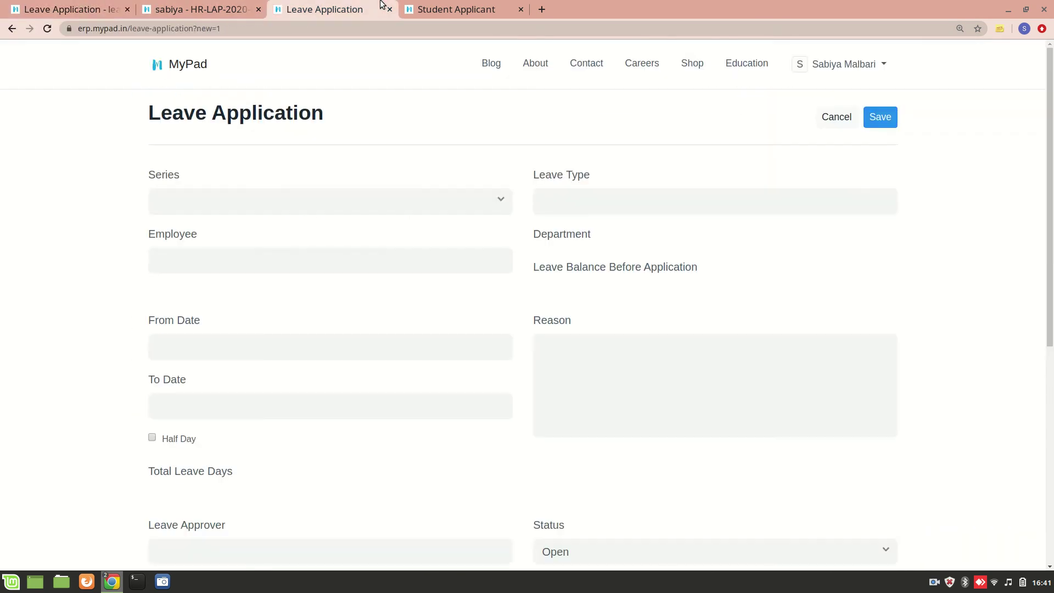
scroll(343, 180, down, 3)
scroll(276, 207, up, 3)
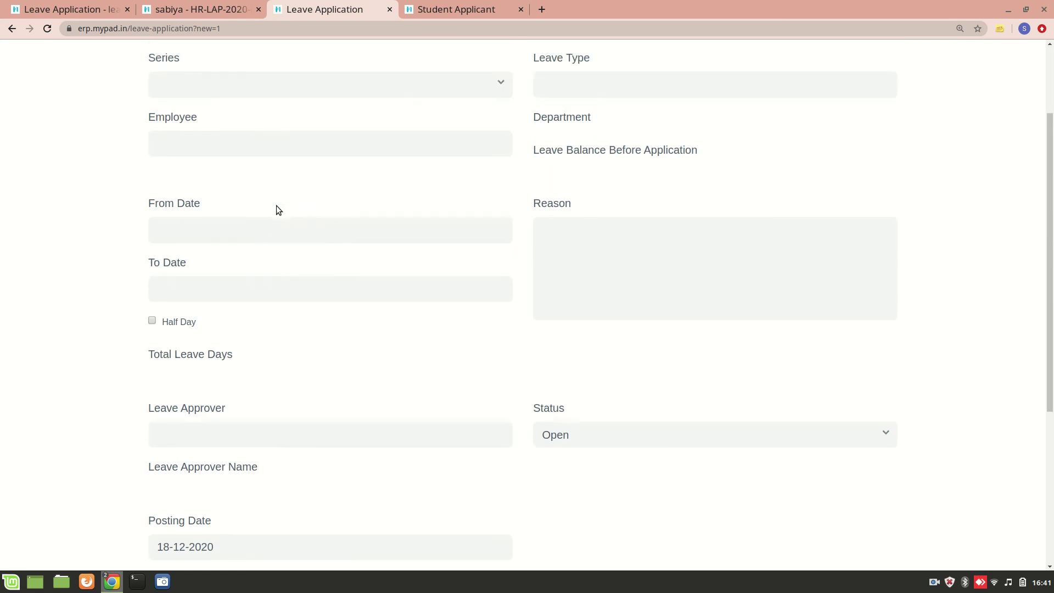
scroll(421, 239, down, 7)
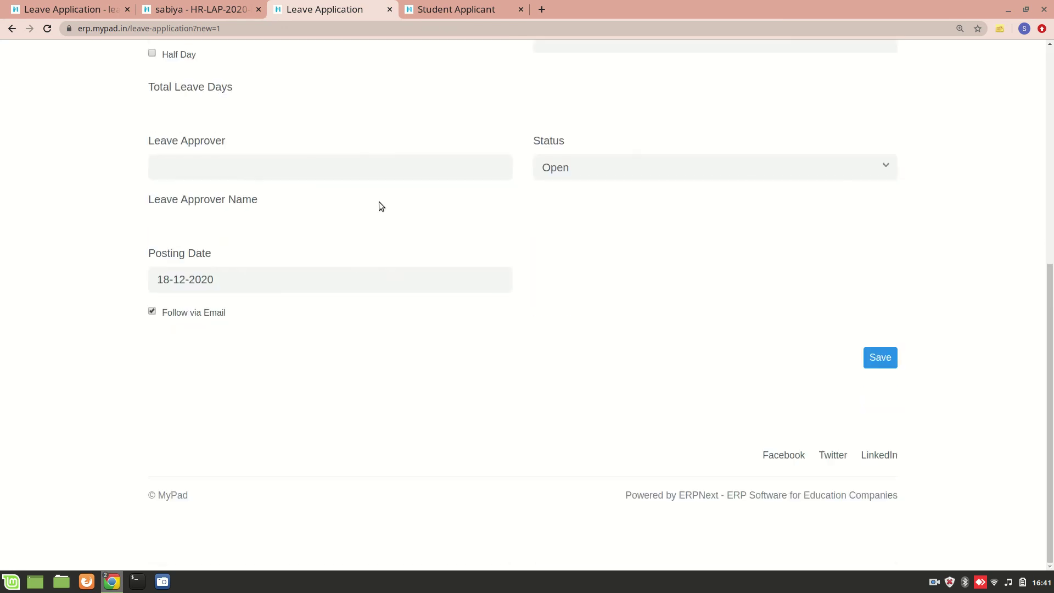
scroll(257, 192, up, 3)
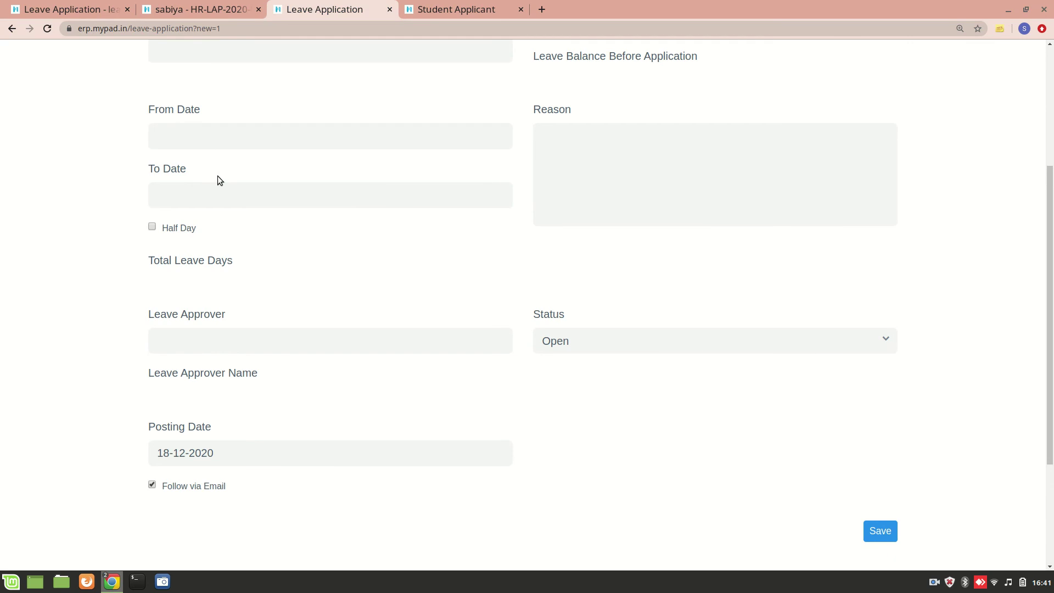
scroll(100, 158, up, 4)
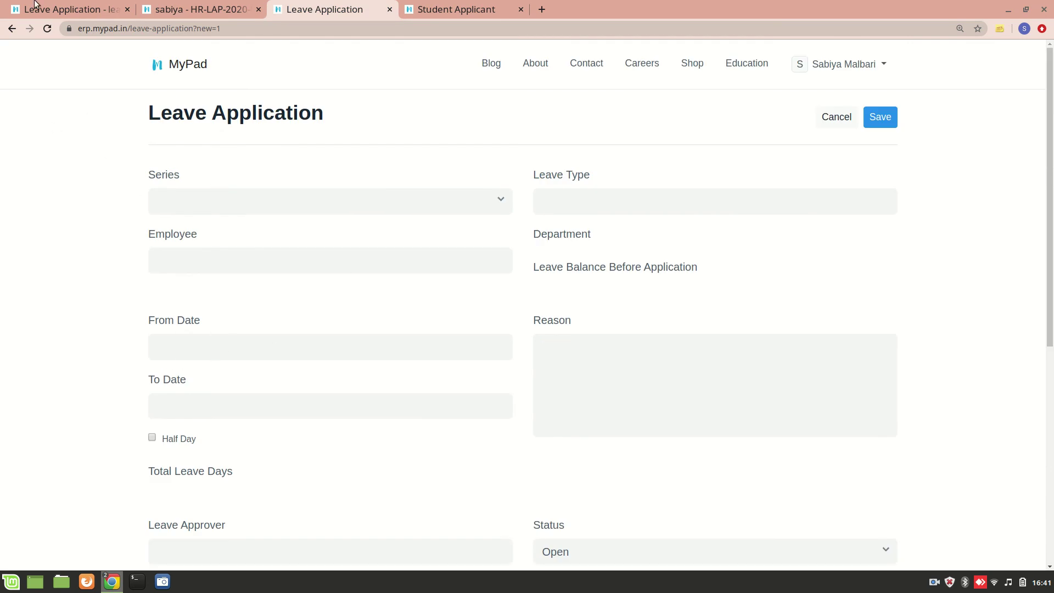
- Set the Success URL in the web form's action settings to /home
click(49, 6)
scroll(408, 482, down, 12)
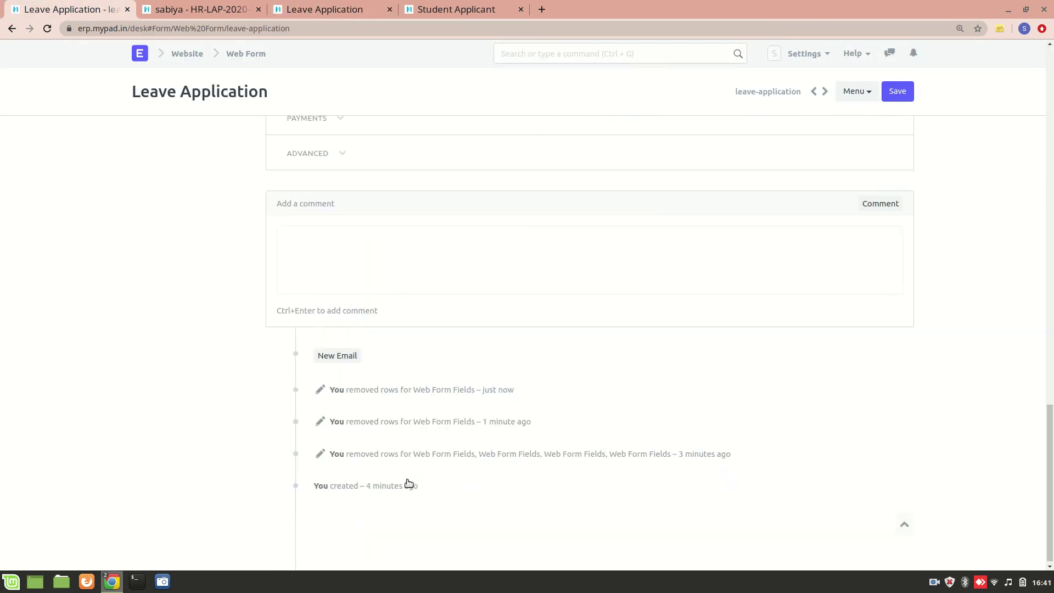
scroll(332, 243, up, 3)
click(310, 205)
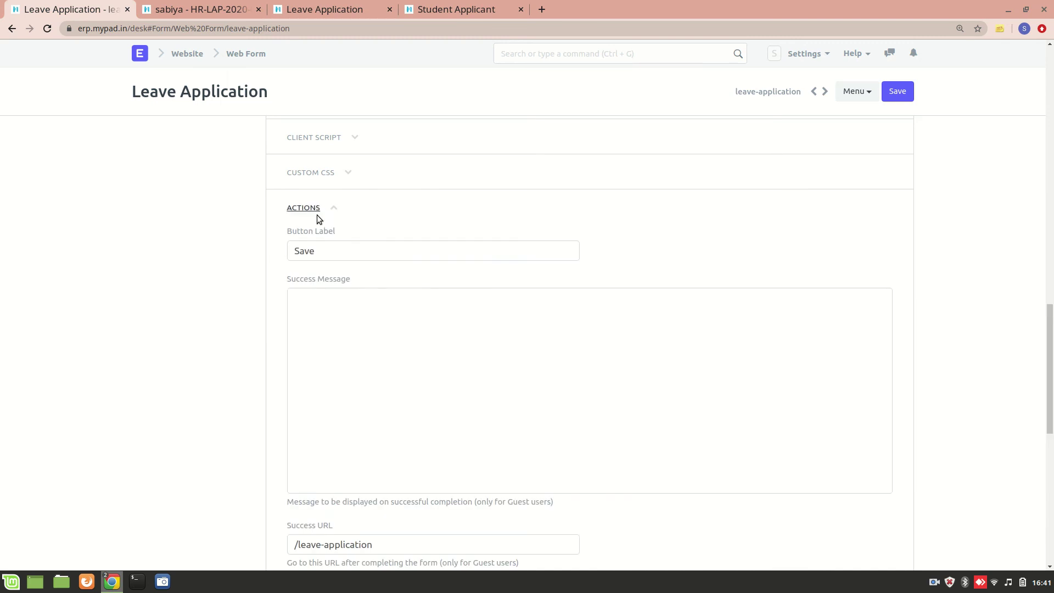
scroll(349, 359, down, 3)
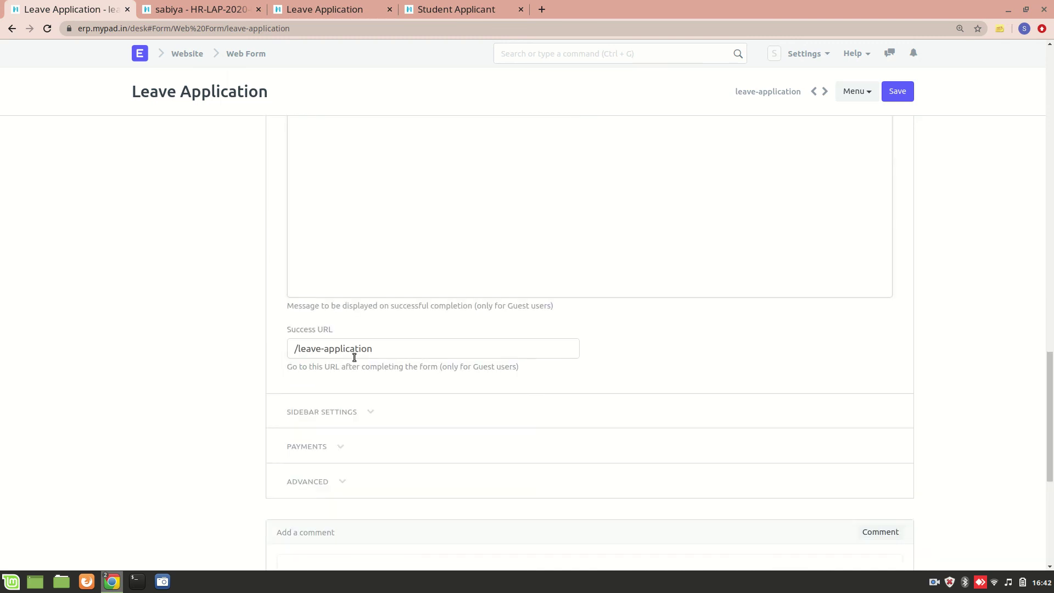
drag(388, 353, 303, 346)
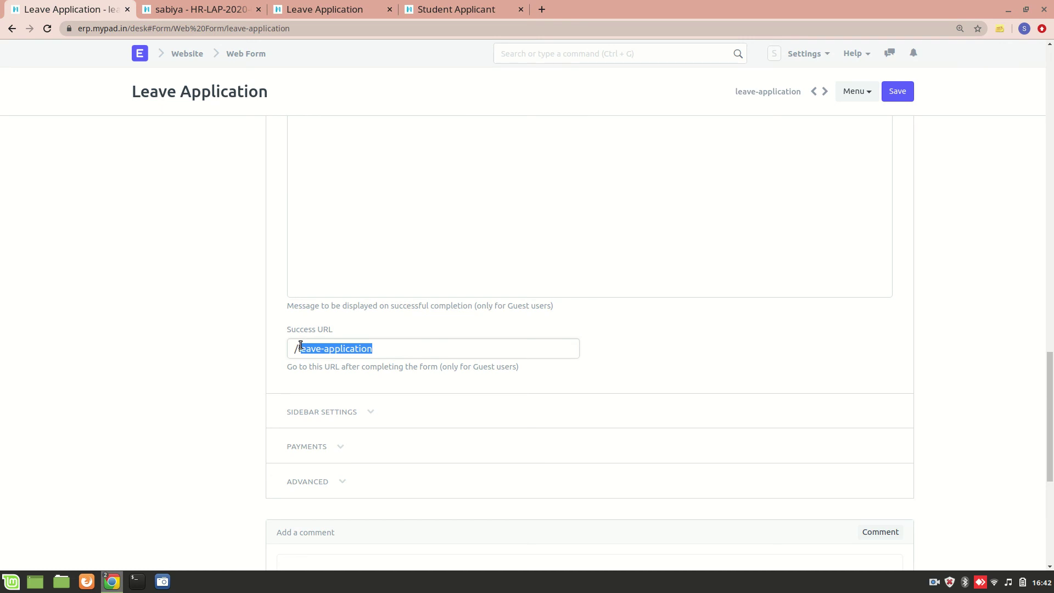
drag(407, 352, 298, 348)
text(home)
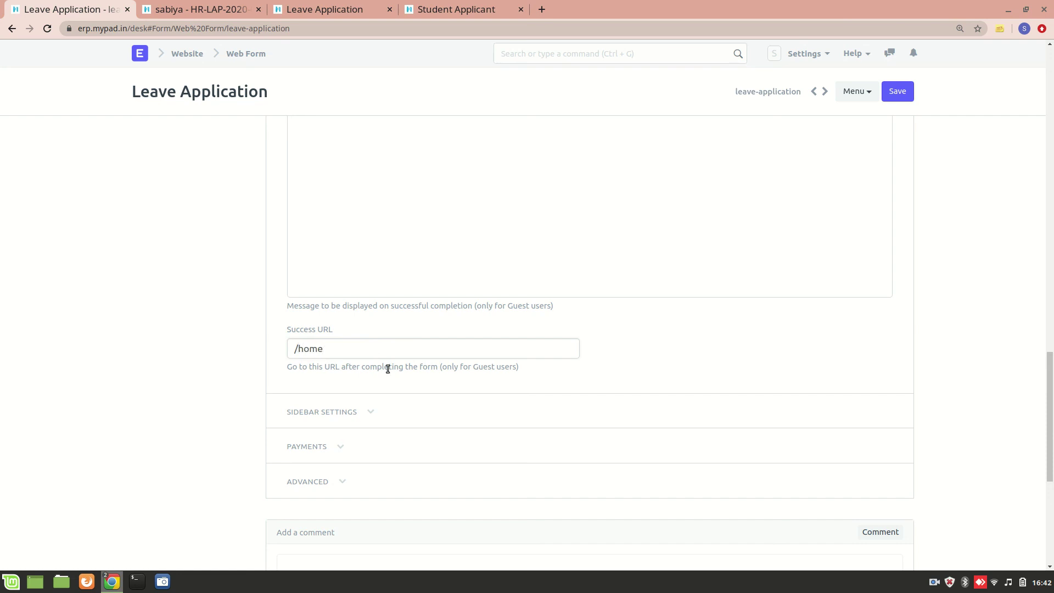
- Add a sidebar item titled Student Applicant to the web form, with Student Applicant as its reference document type
scroll(438, 435, down, 3)
click(348, 237)
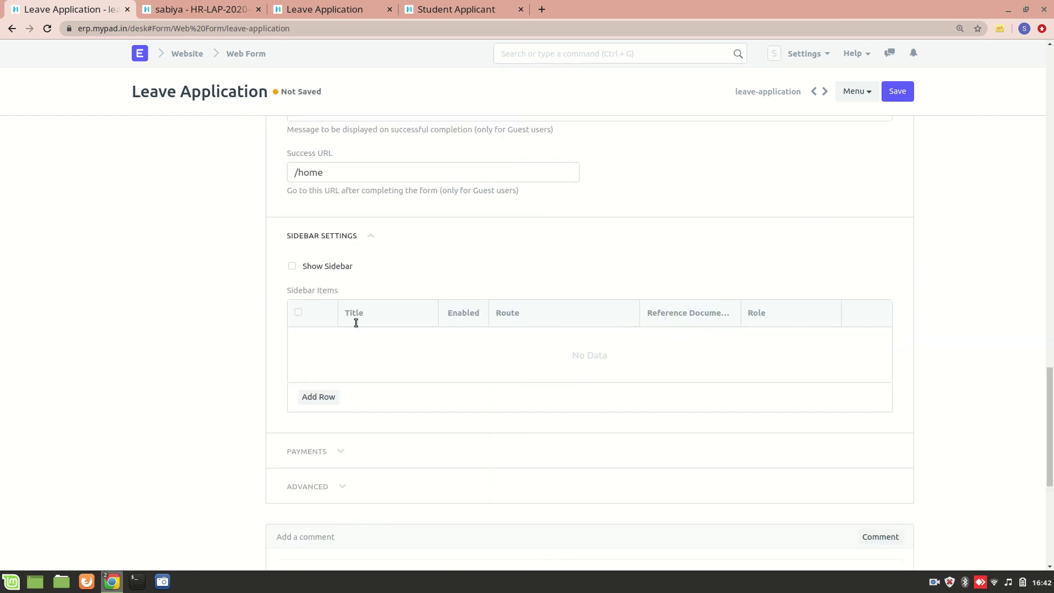
click(322, 9)
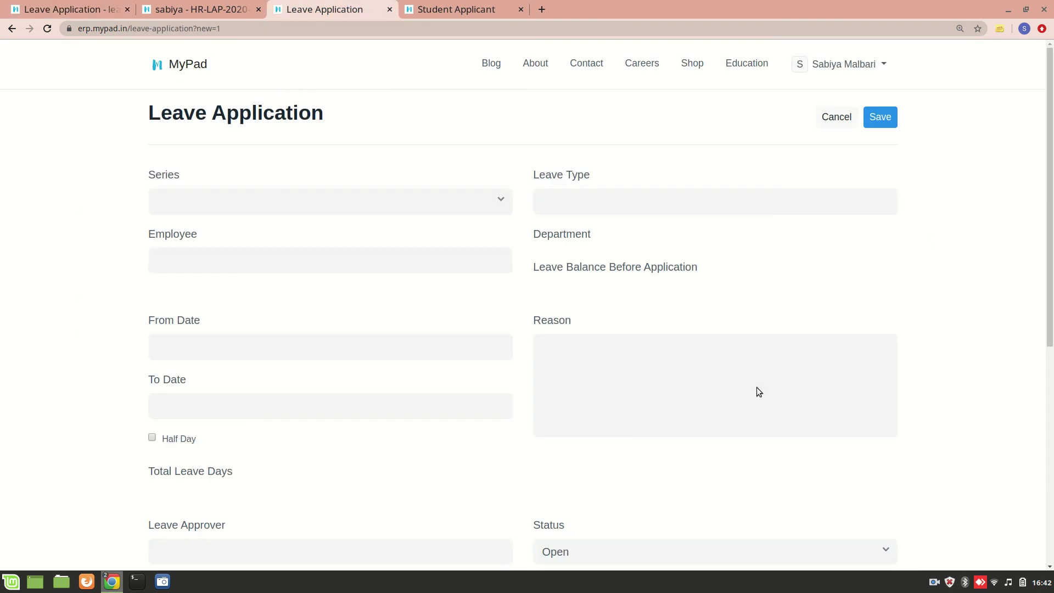
drag(121, 2, 259, 287)
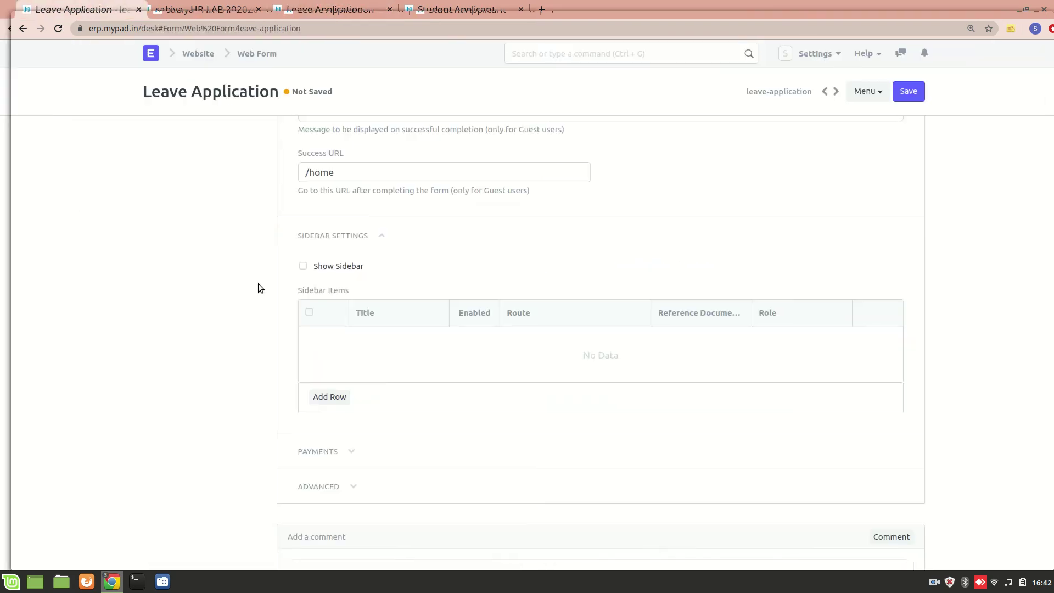
click(319, 396)
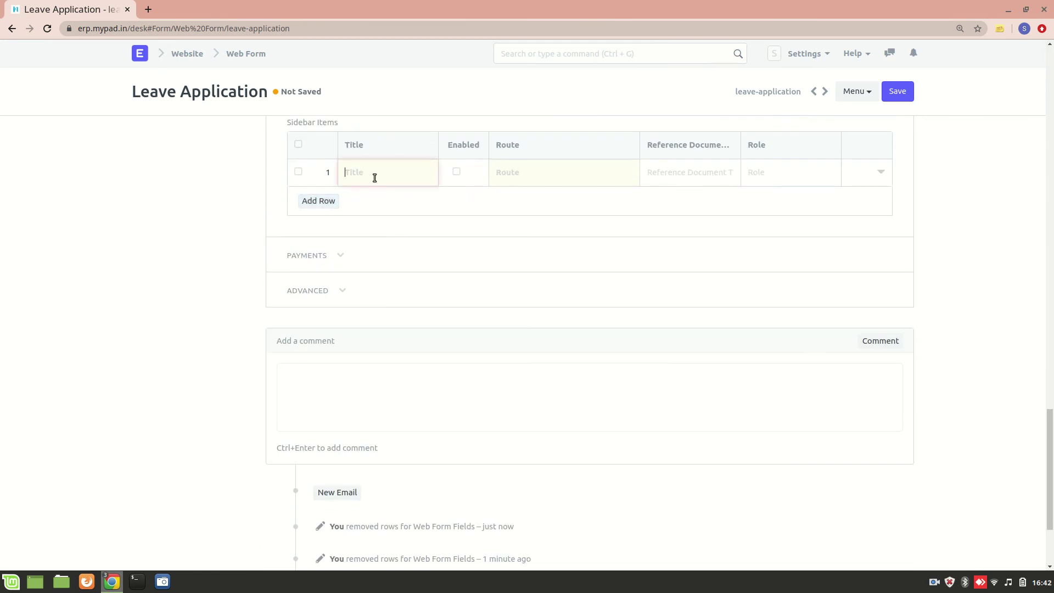
scroll(414, 250, up, 1)
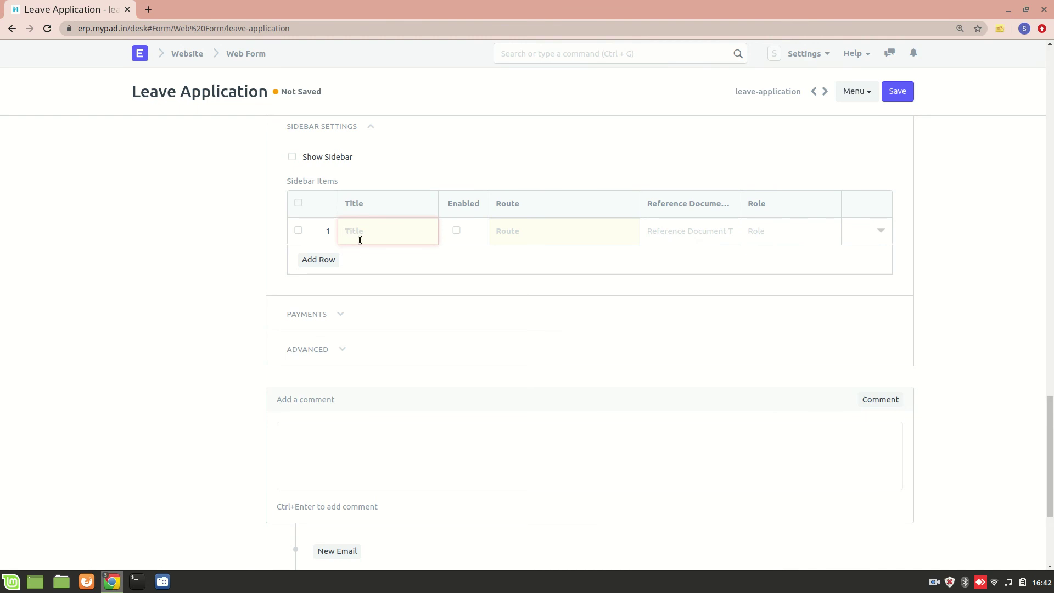
drag(66, 8, 101, 9)
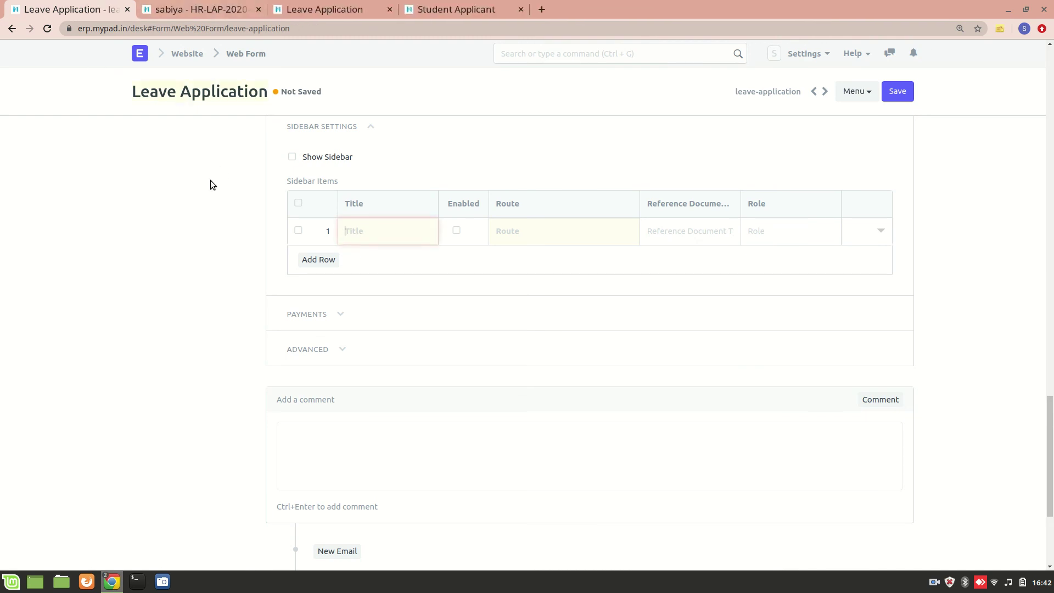
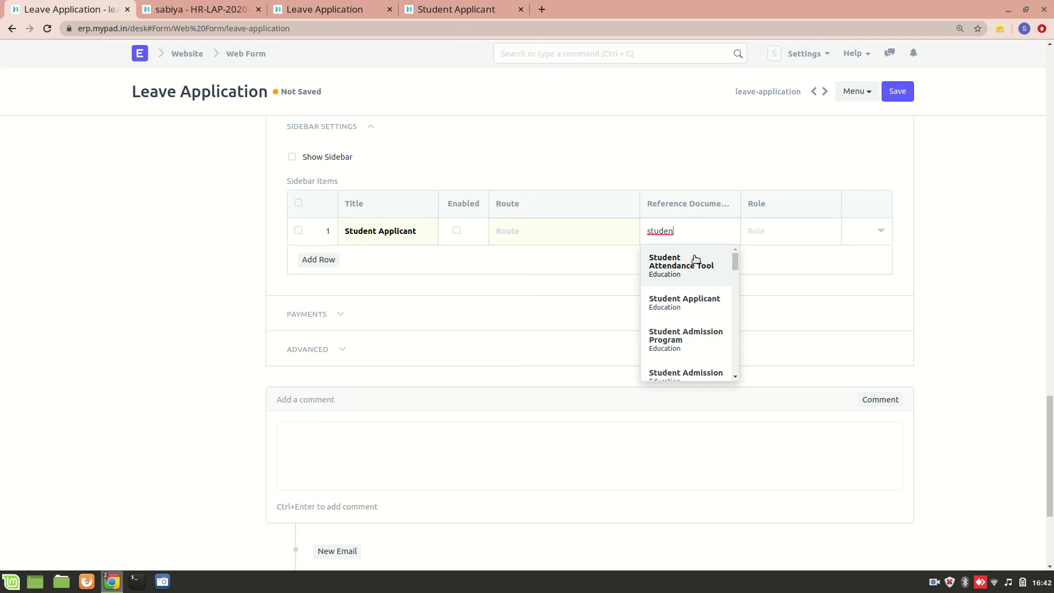
click(697, 302)
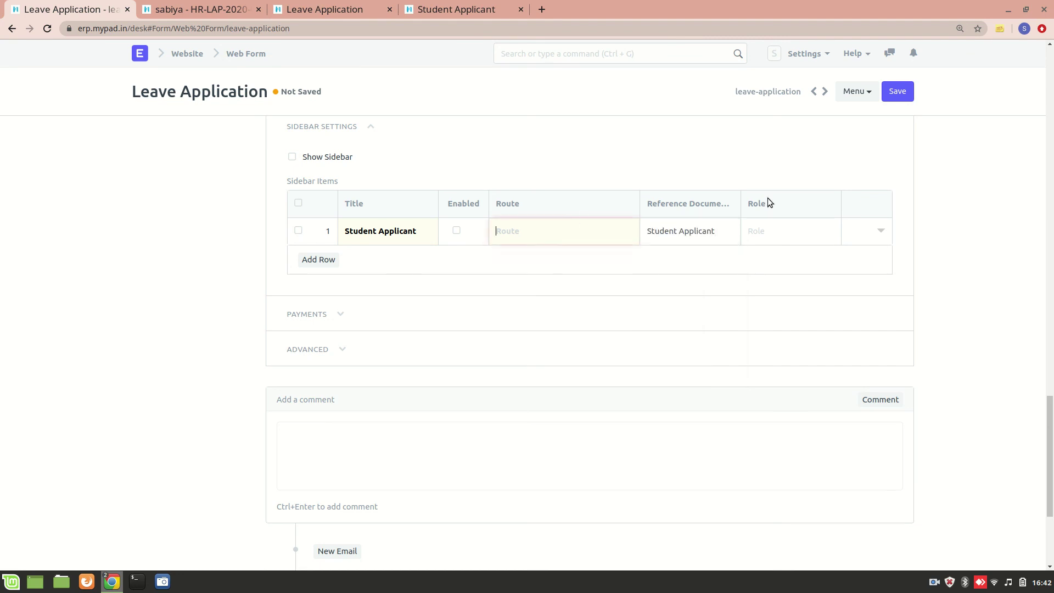
- Set the Student Applicant sidebar item's route to /student and save the web form
click(899, 94)
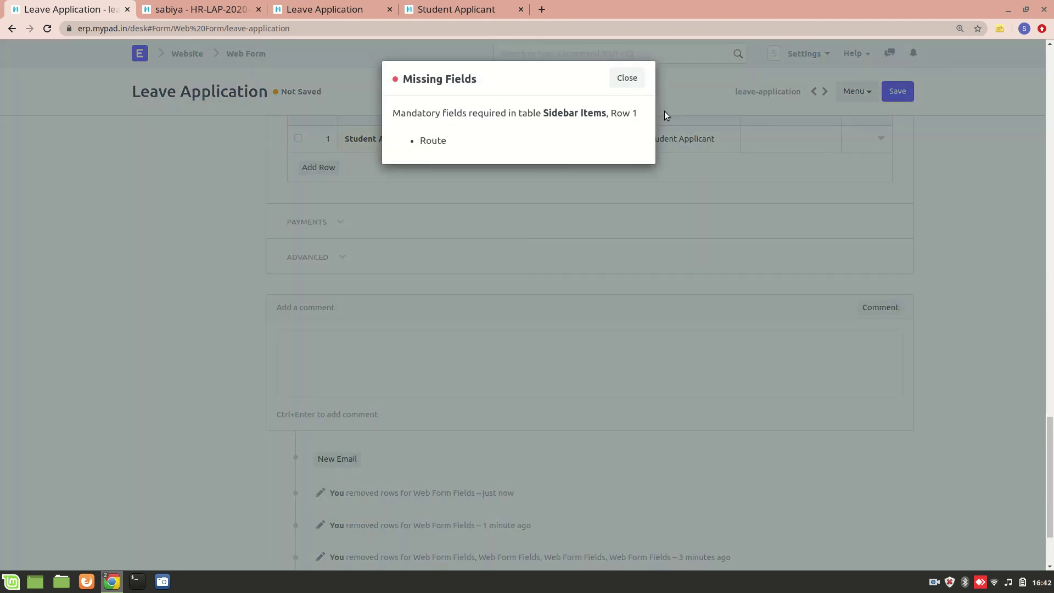
click(627, 76)
click(515, 136)
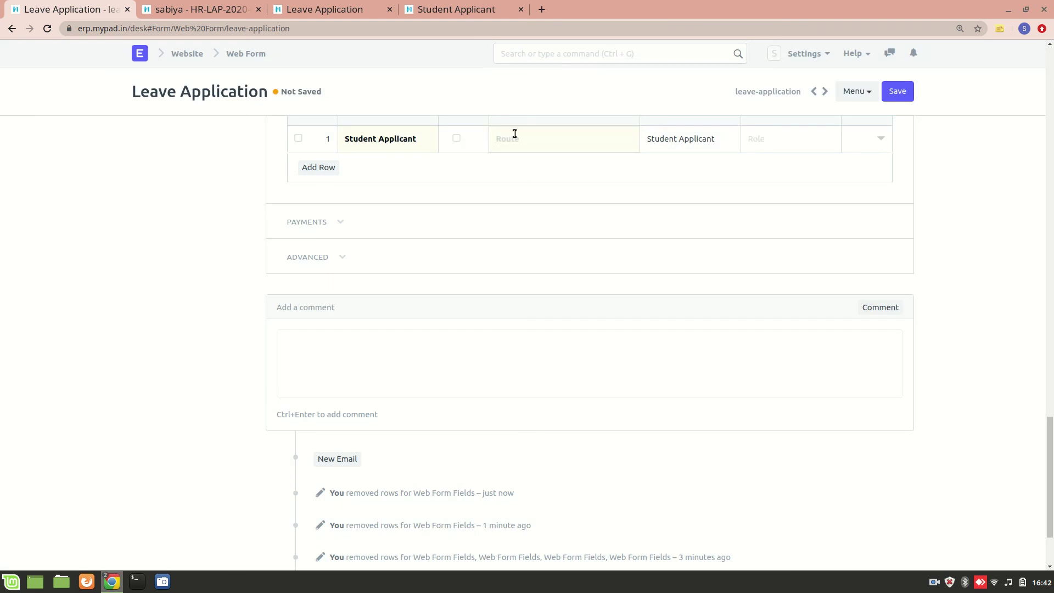
text(/student)
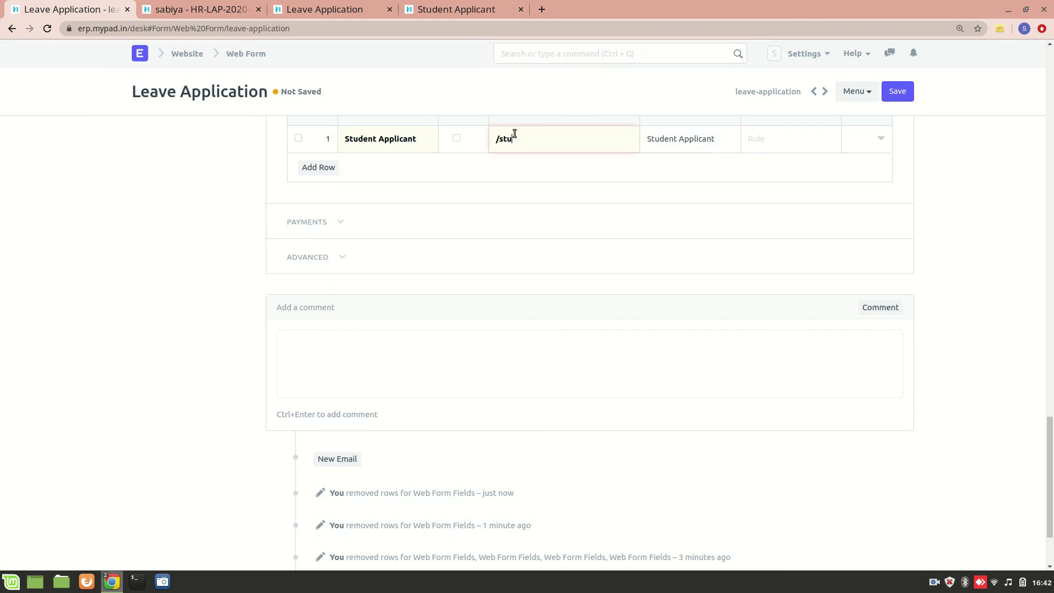
click(906, 91)
- Reload the Leave Application page on the website and check its fields and layout
scroll(569, 292, up, 3)
click(298, 5)
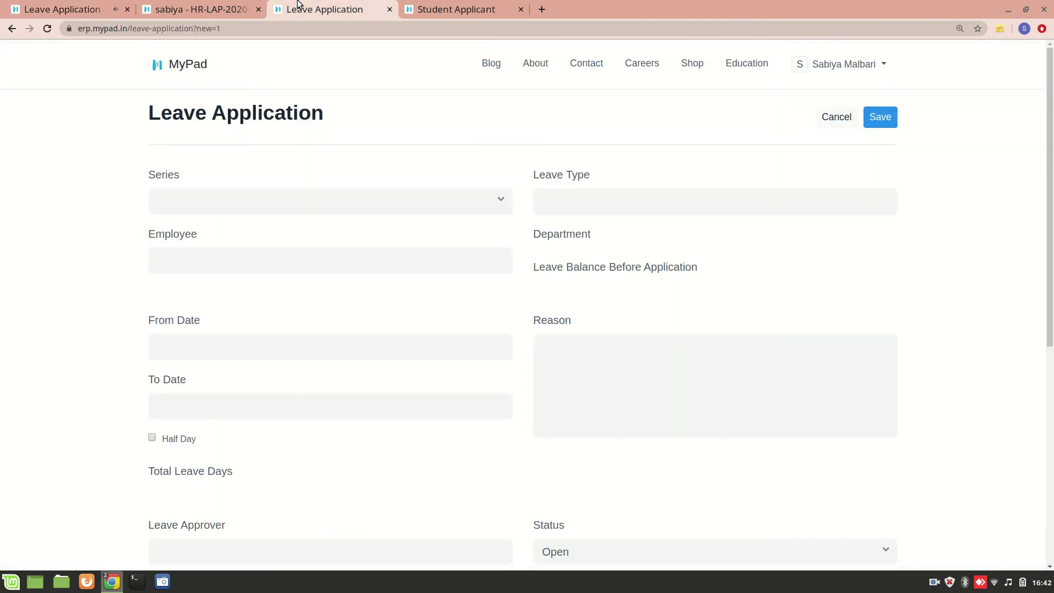
key(F5)
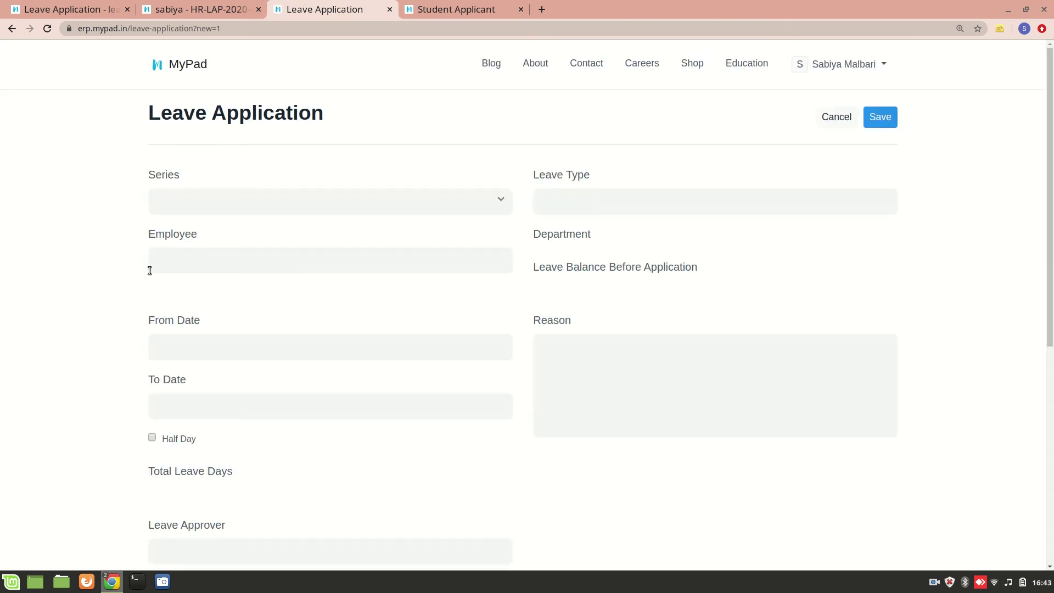
scroll(149, 271, down, 10)
scroll(150, 270, up, 10)
- Enable Show Sidebar in the web form's sidebar settings and save the form
click(72, 10)
scroll(163, 224, up, 2)
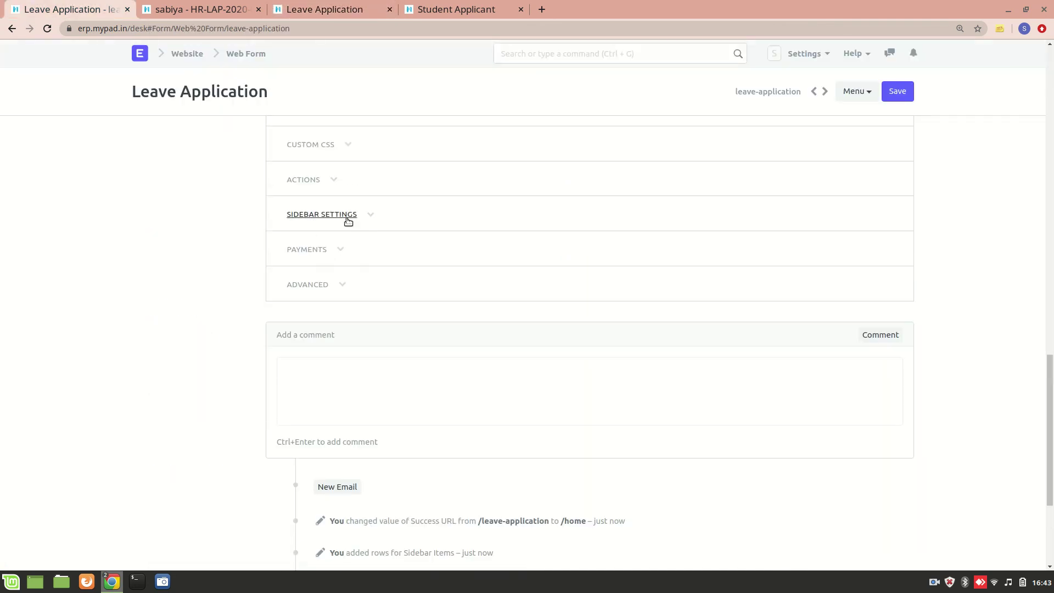
click(348, 221)
click(301, 246)
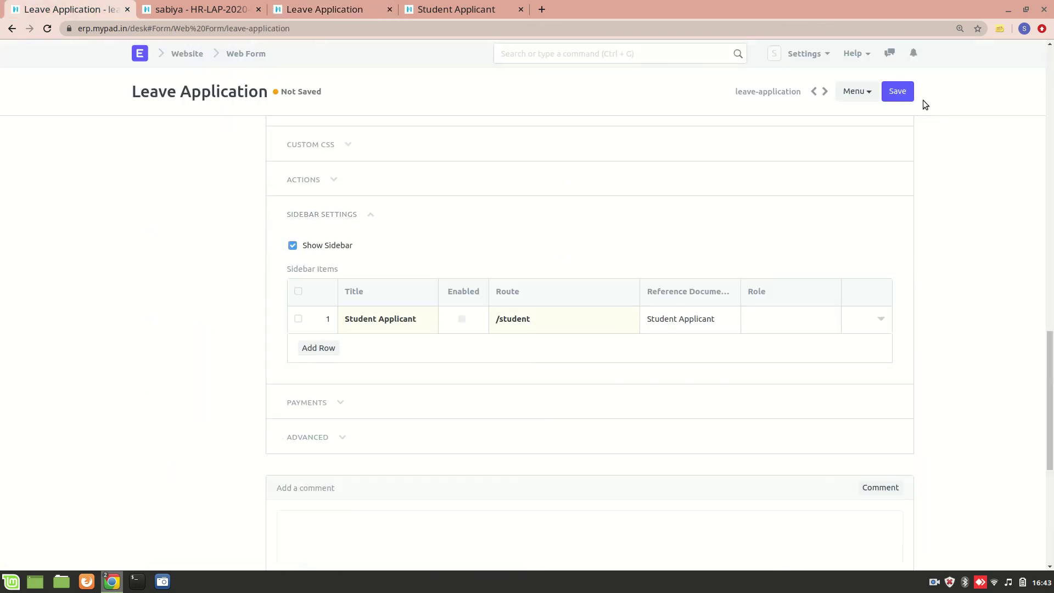
click(895, 93)
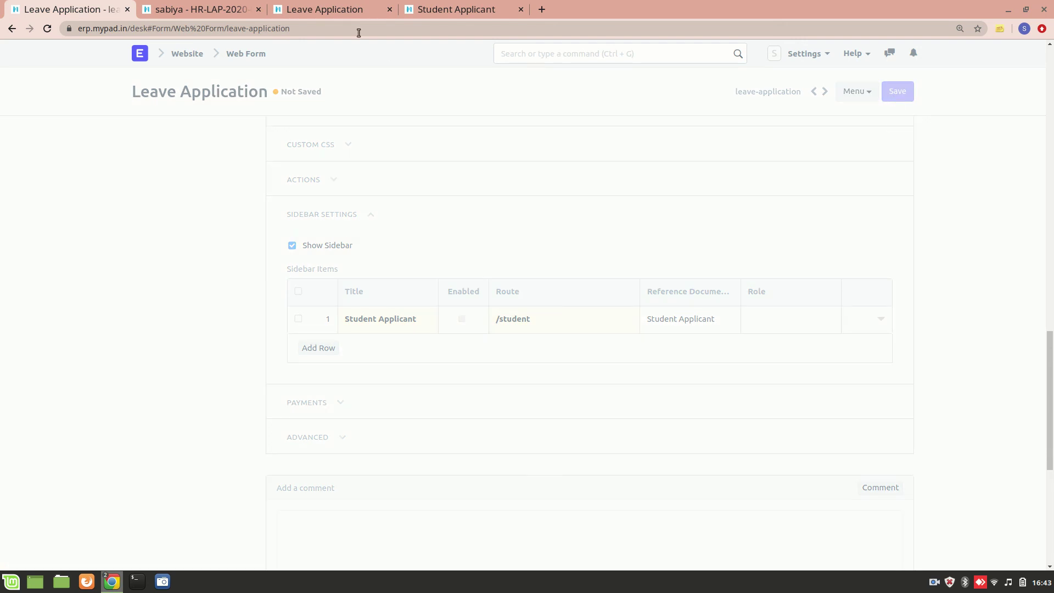
- Reload the Leave Application page on the website and check its sidebar links
click(326, 6)
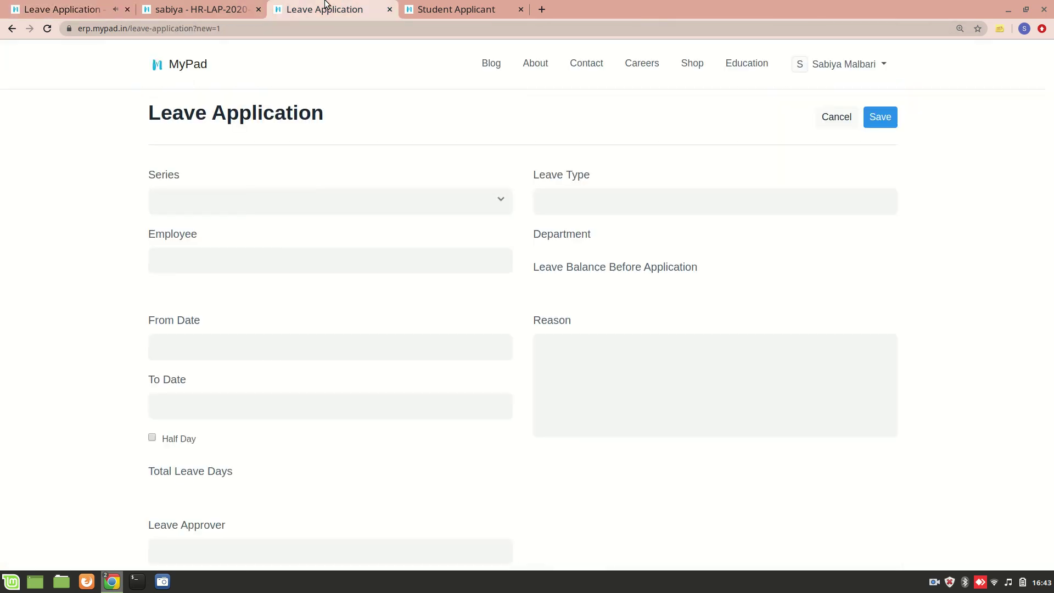
key(F5)
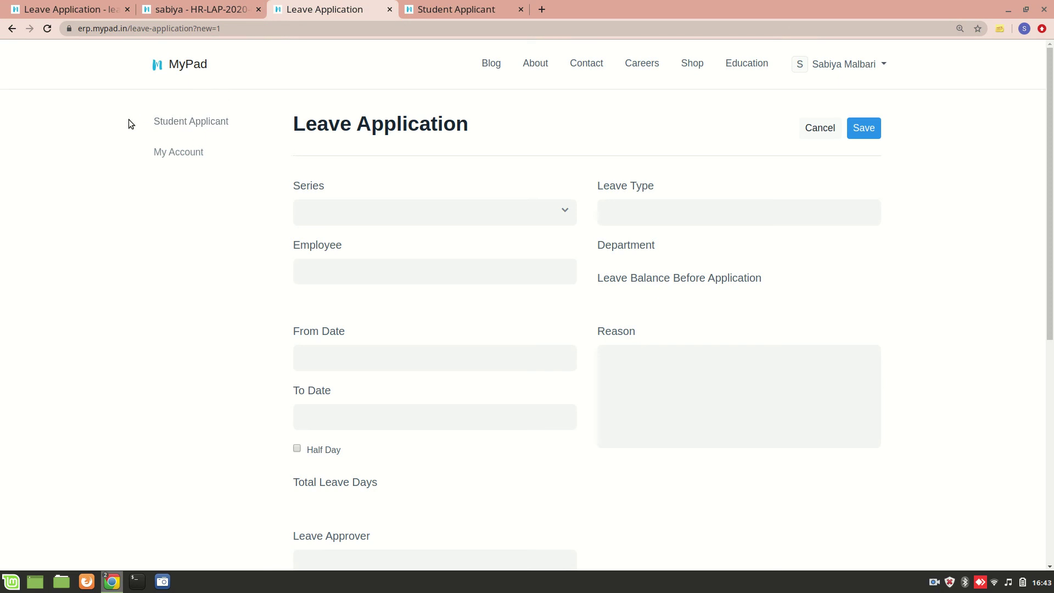
- Expand the web form's payment and advanced settings and examine the Accept Payment, Web Page Link Text and Breadcrumbs options
click(86, 8)
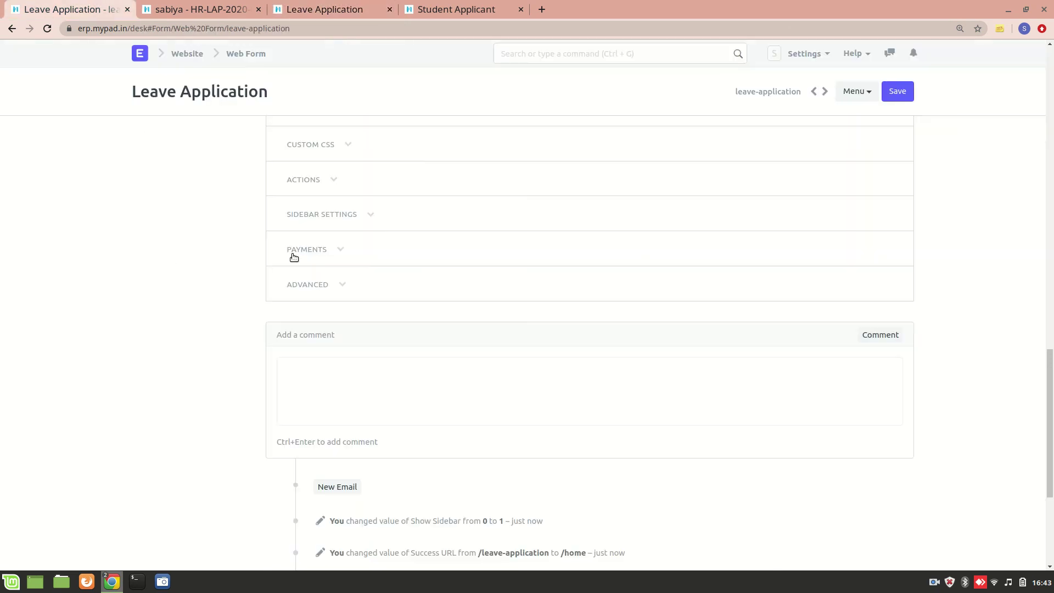
click(311, 250)
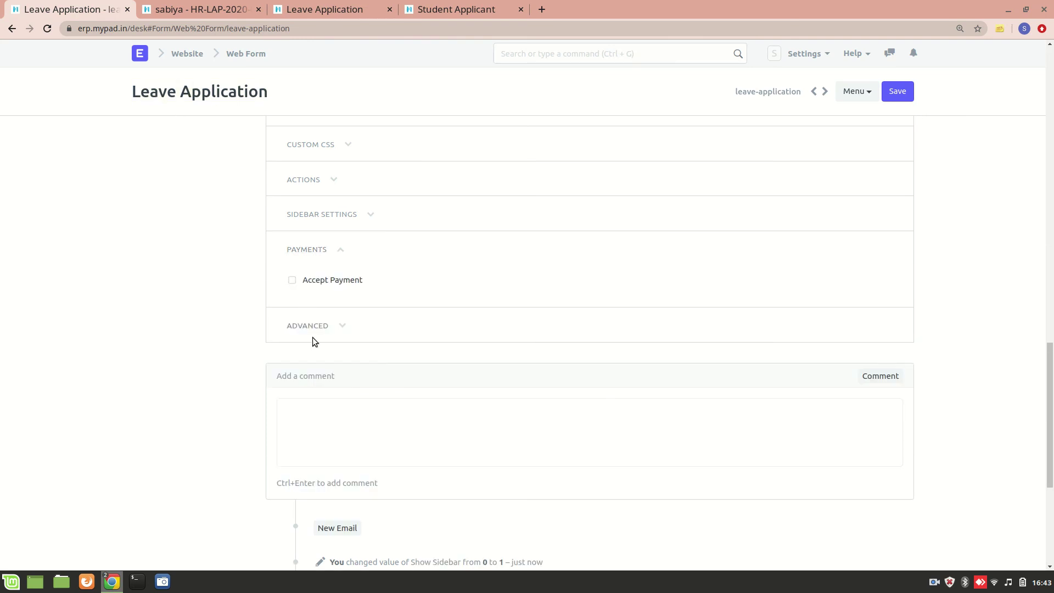
click(339, 328)
scroll(366, 334, down, 6)
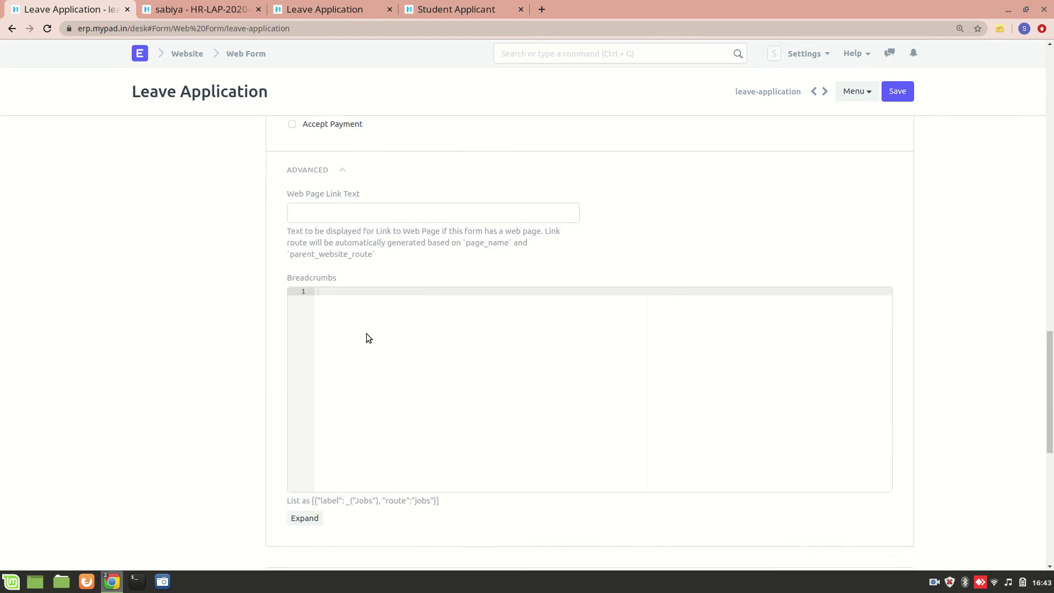
scroll(367, 334, down, 2)
scroll(362, 307, up, 4)
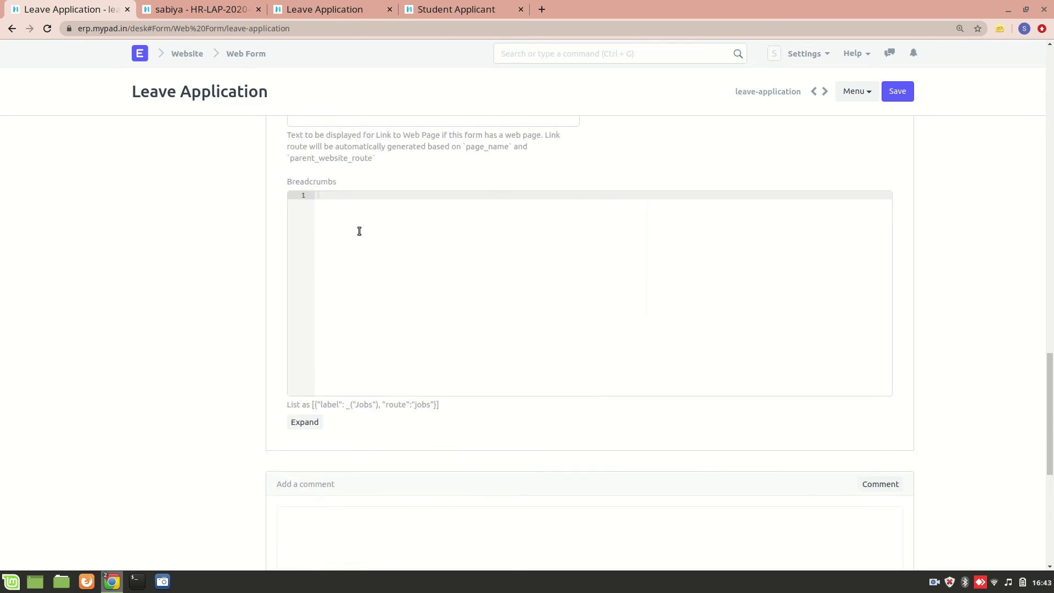
scroll(333, 287, up, 1)
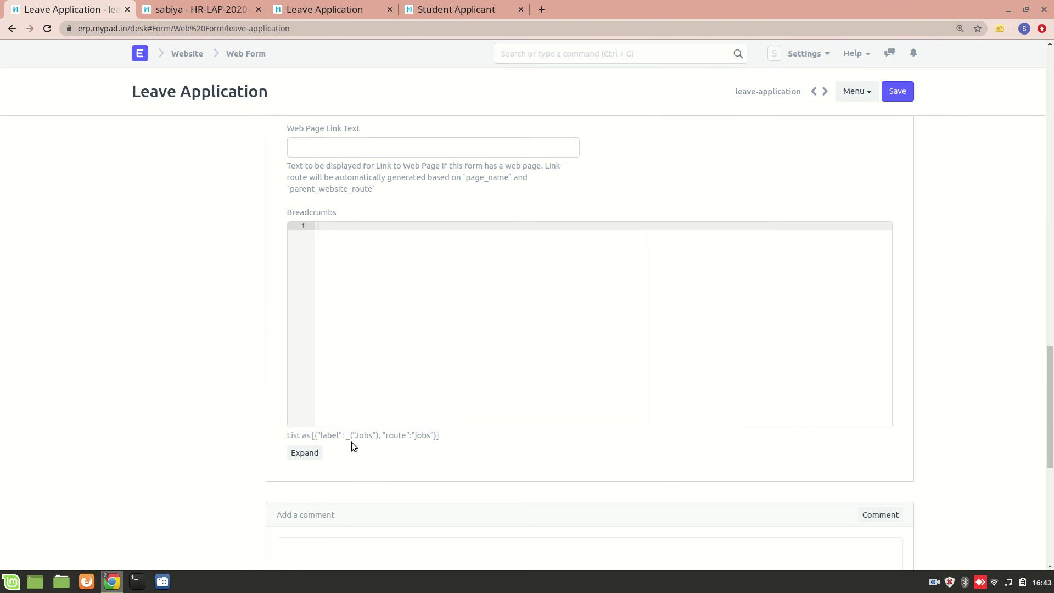
- Compare the published Leave Application page with the web form's Breadcrumbs setting
click(447, 7)
click(334, 4)
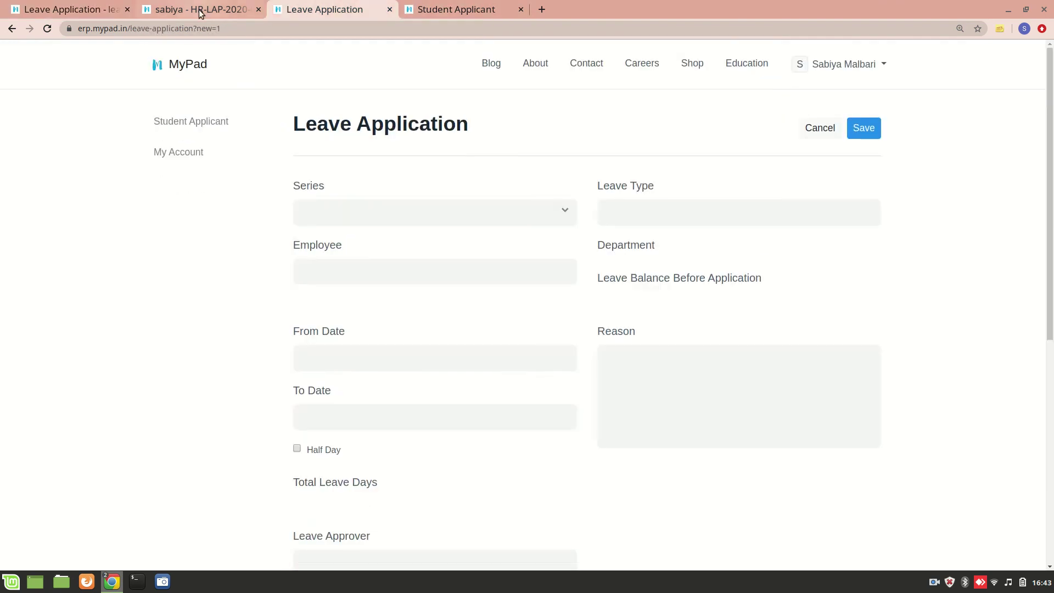
click(88, 8)
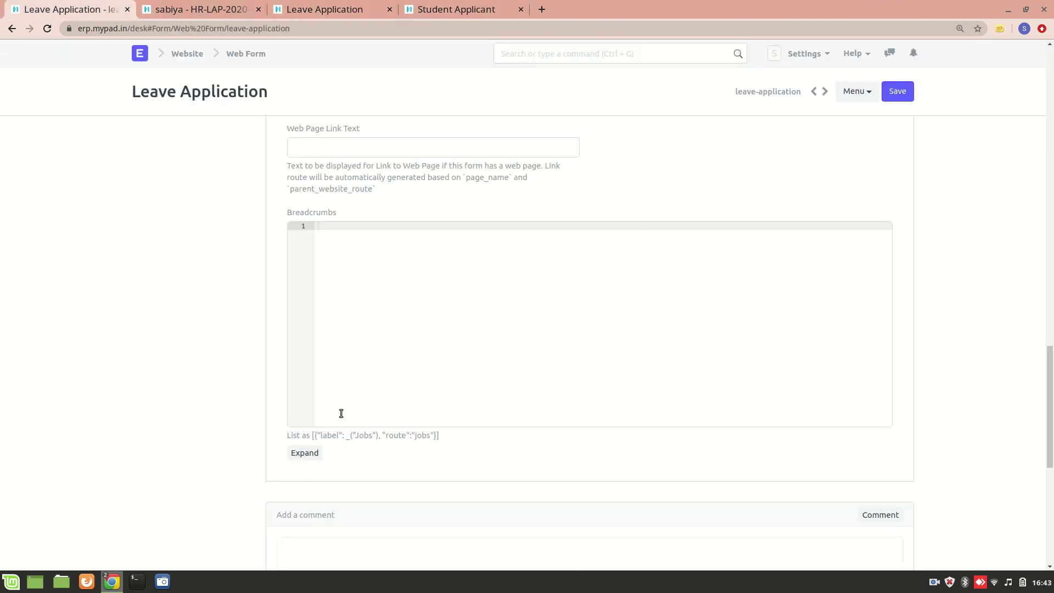
click(309, 6)
click(52, 4)
- Review the Leave Application web form's general options, field list and remaining settings, along with its published page
scroll(110, 88, up, 20)
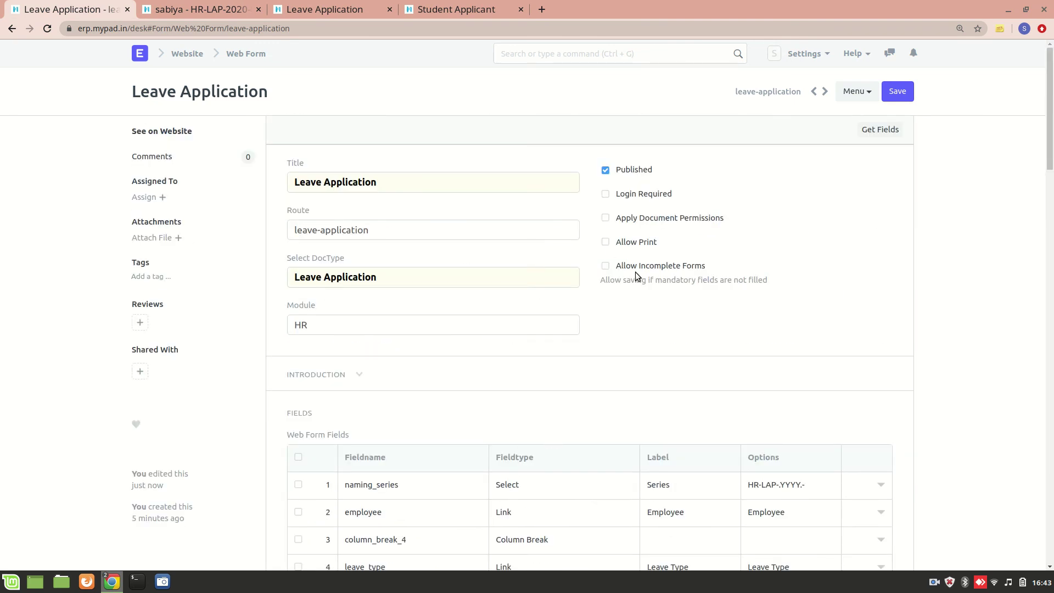
scroll(635, 272, down, 7)
scroll(635, 273, down, 5)
scroll(637, 275, down, 8)
scroll(636, 276, down, 3)
scroll(499, 259, up, 20)
click(318, 9)
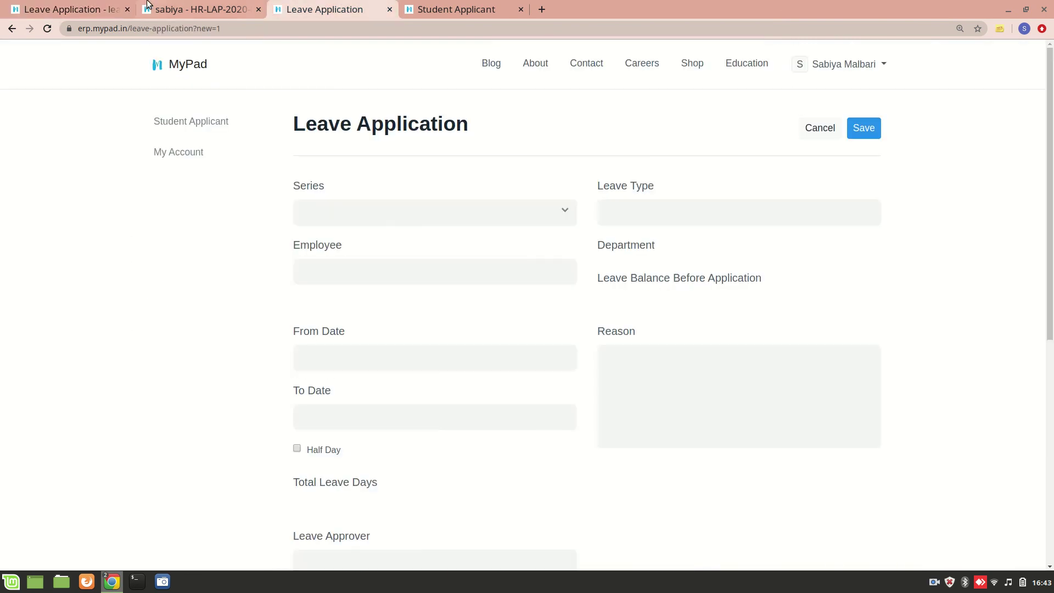
click(79, 9)
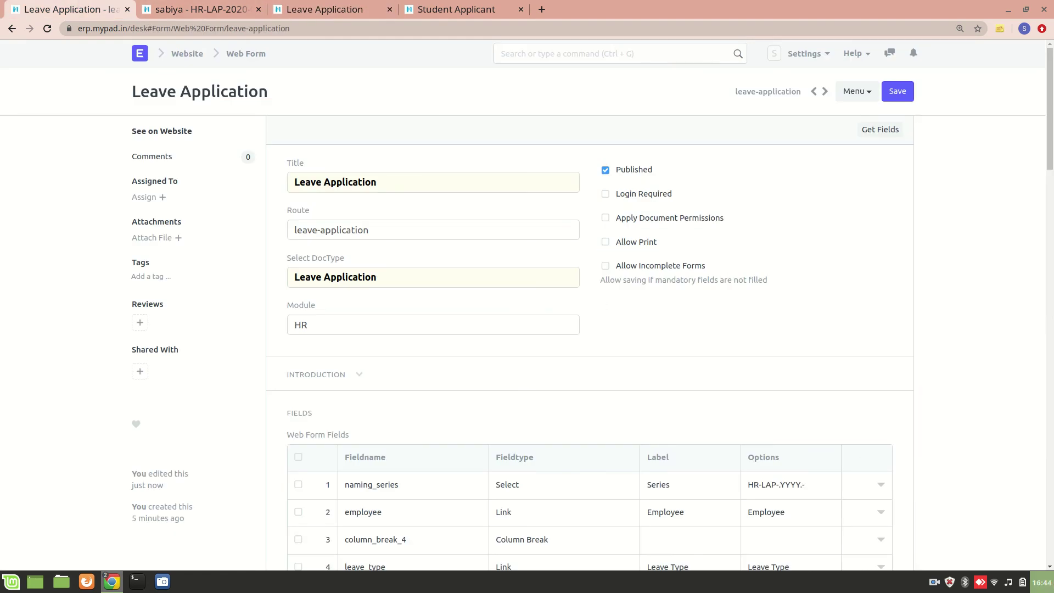
click(933, 581)
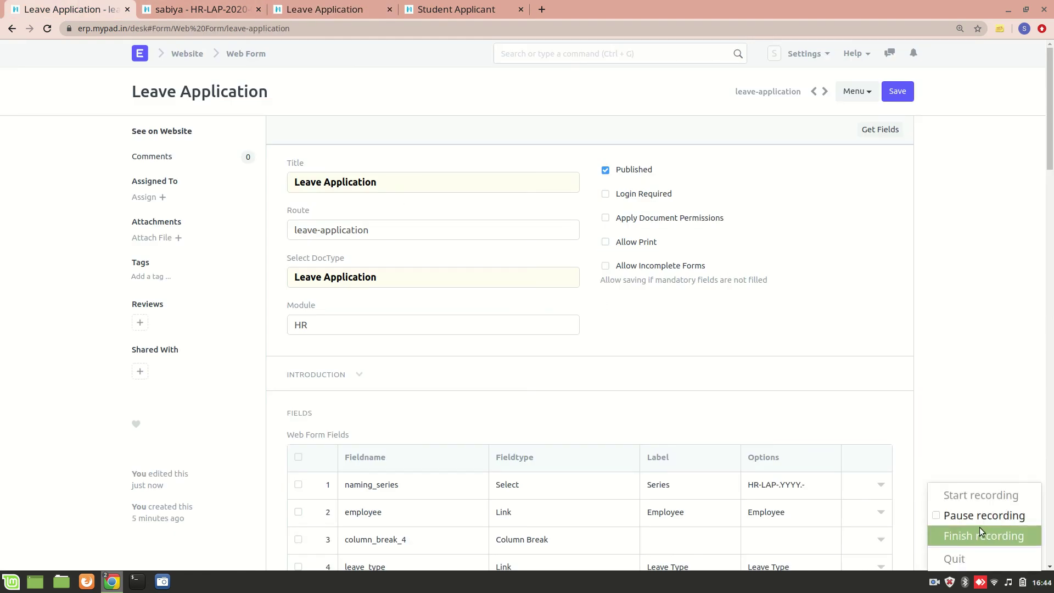